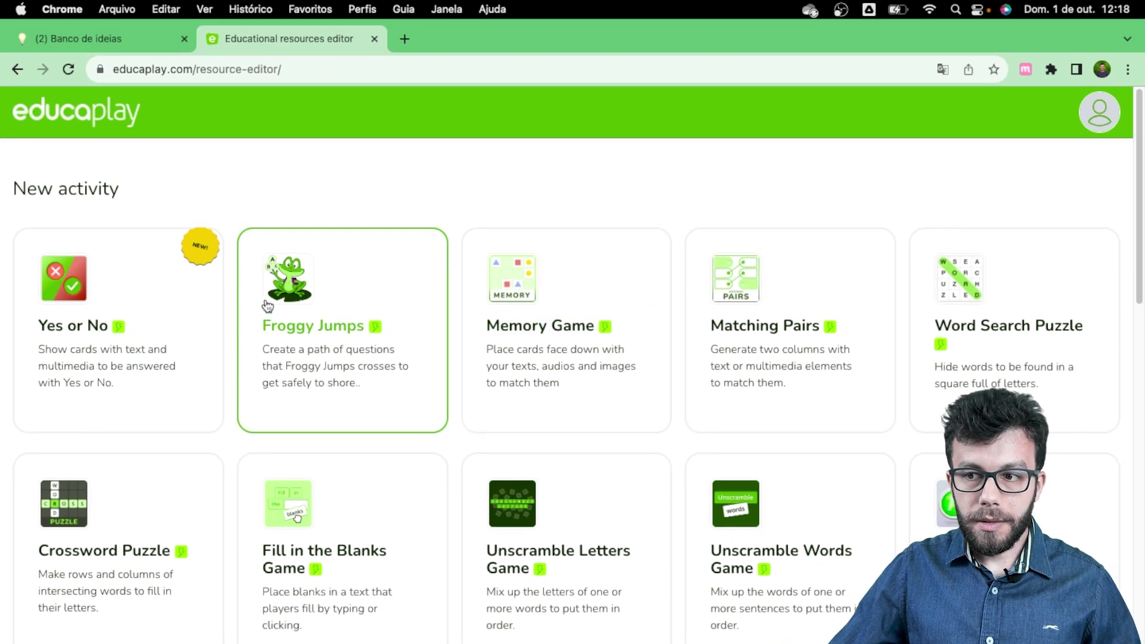
scroll(263, 307, down, 1)
scroll(191, 281, up, 1)
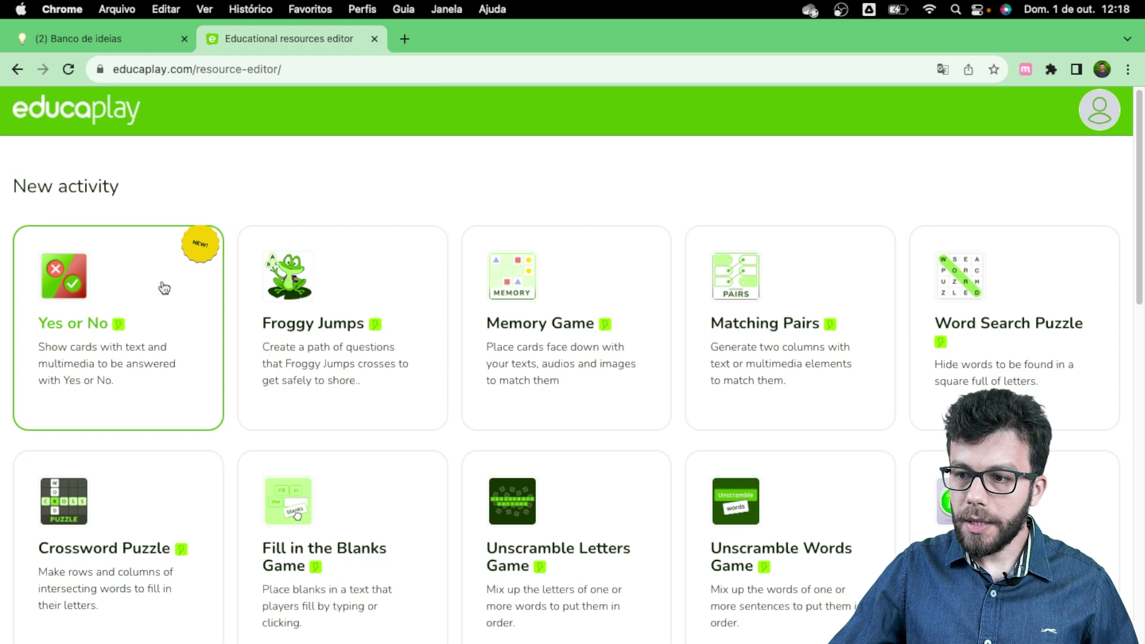
scroll(211, 292, down, 5)
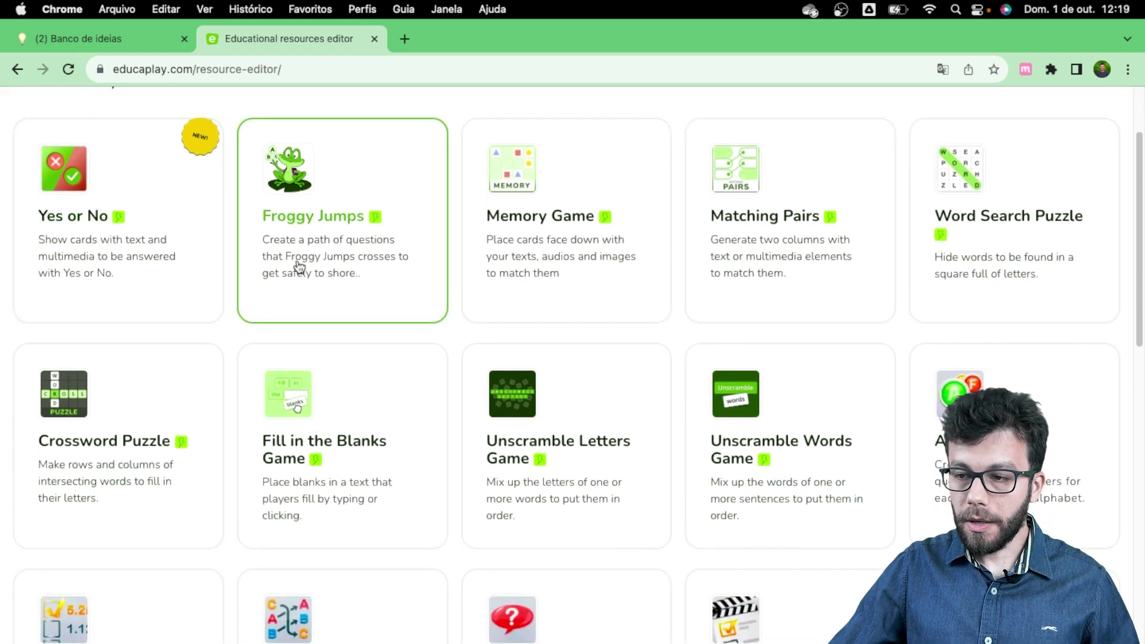
scroll(305, 268, up, 5)
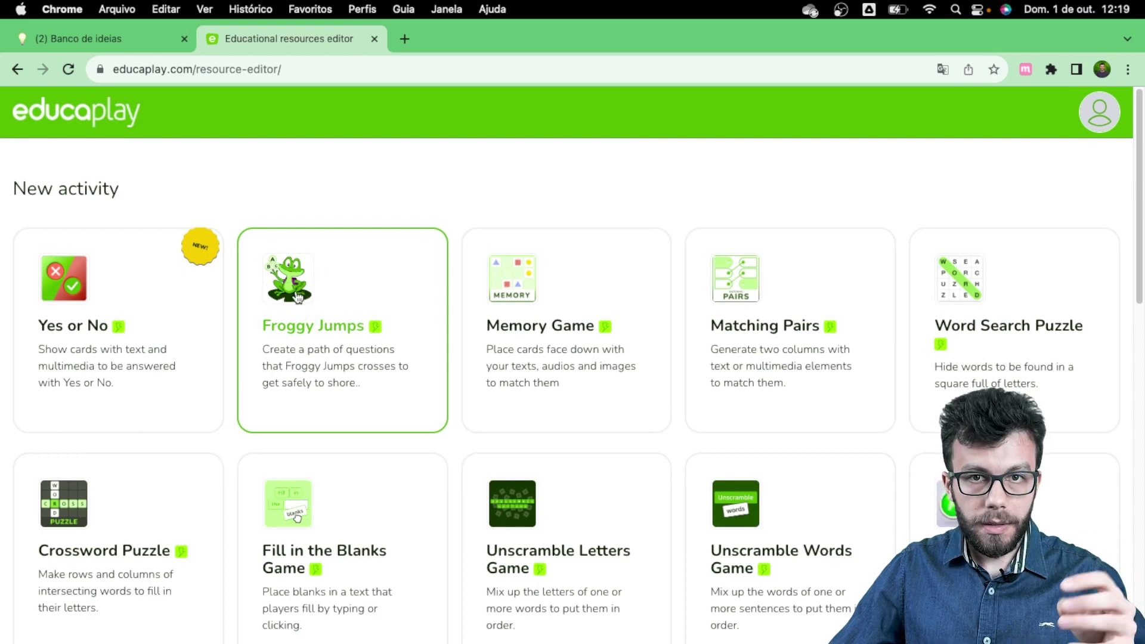
scroll(159, 314, down, 6)
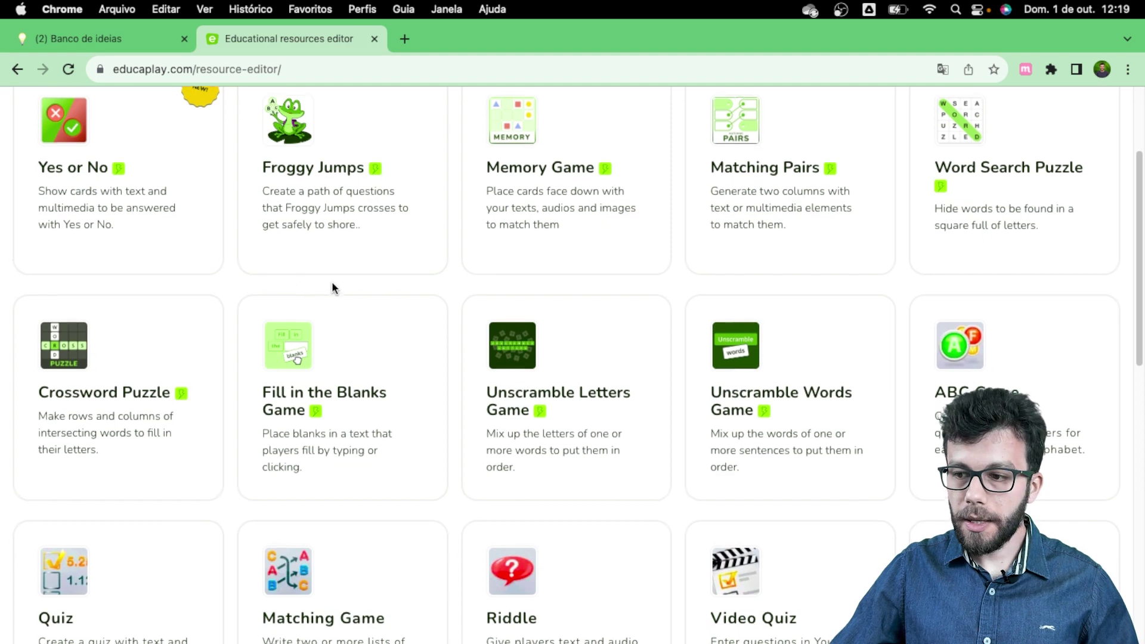
scroll(331, 287, down, 1)
scroll(307, 318, down, 1)
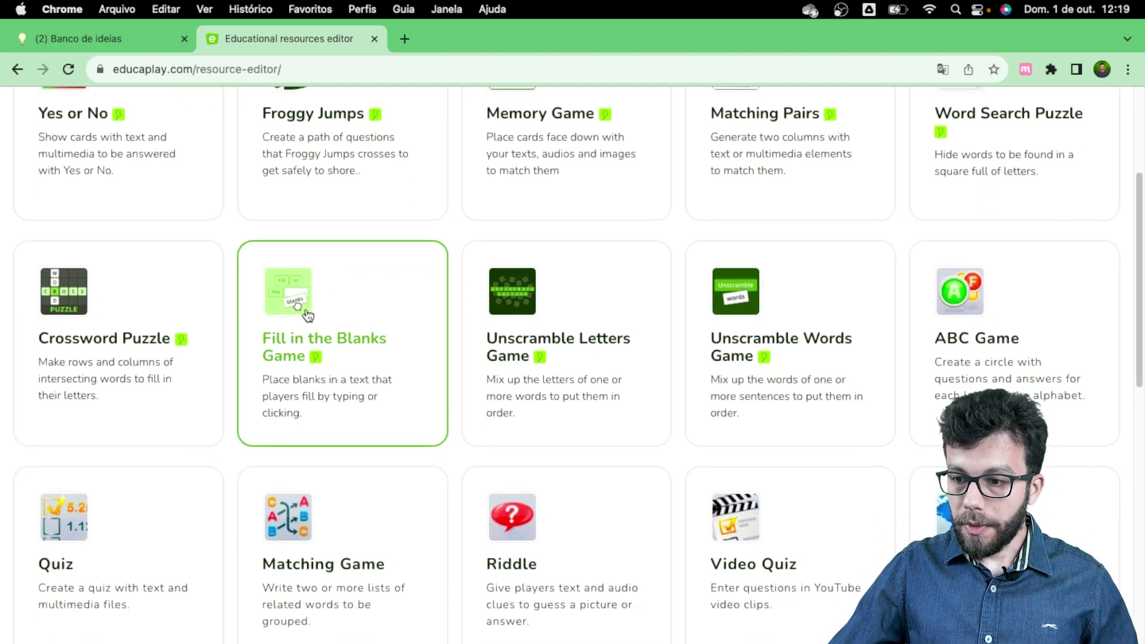
scroll(334, 318, down, 1)
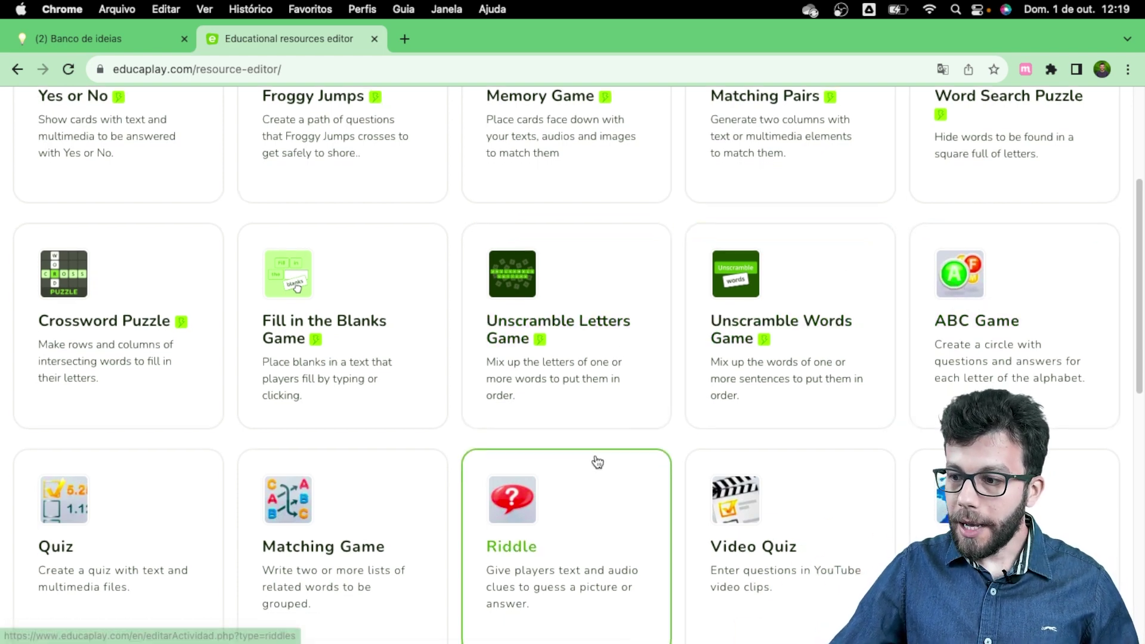
scroll(596, 463, down, 3)
scroll(604, 462, down, 6)
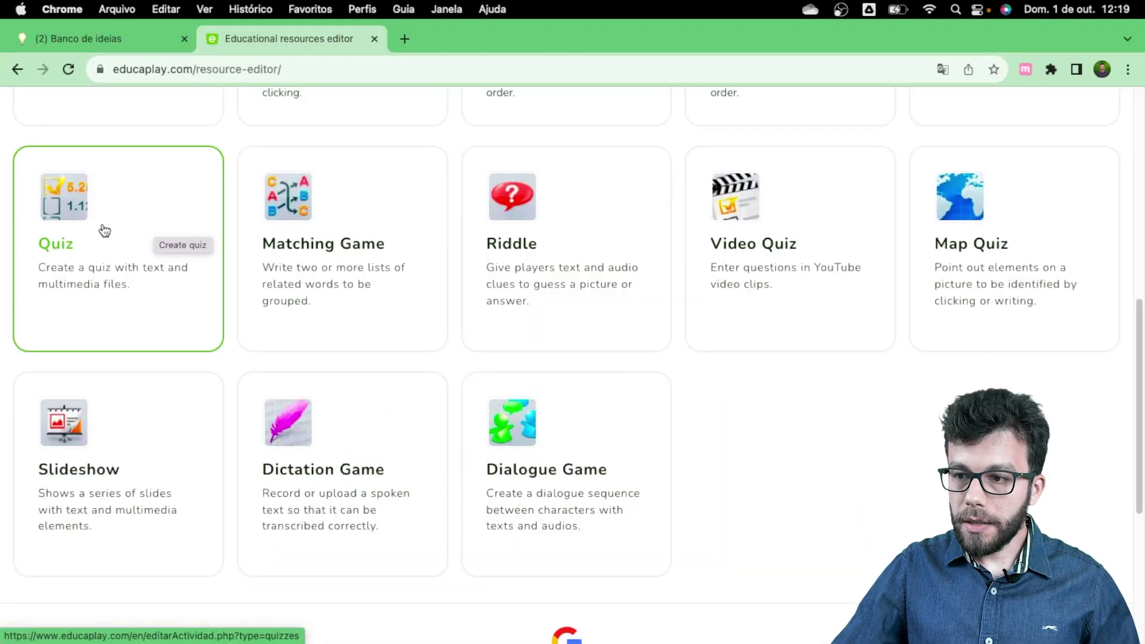
Step: Create a new Quiz activity with title 'teste' and description 'teste'
click(104, 231)
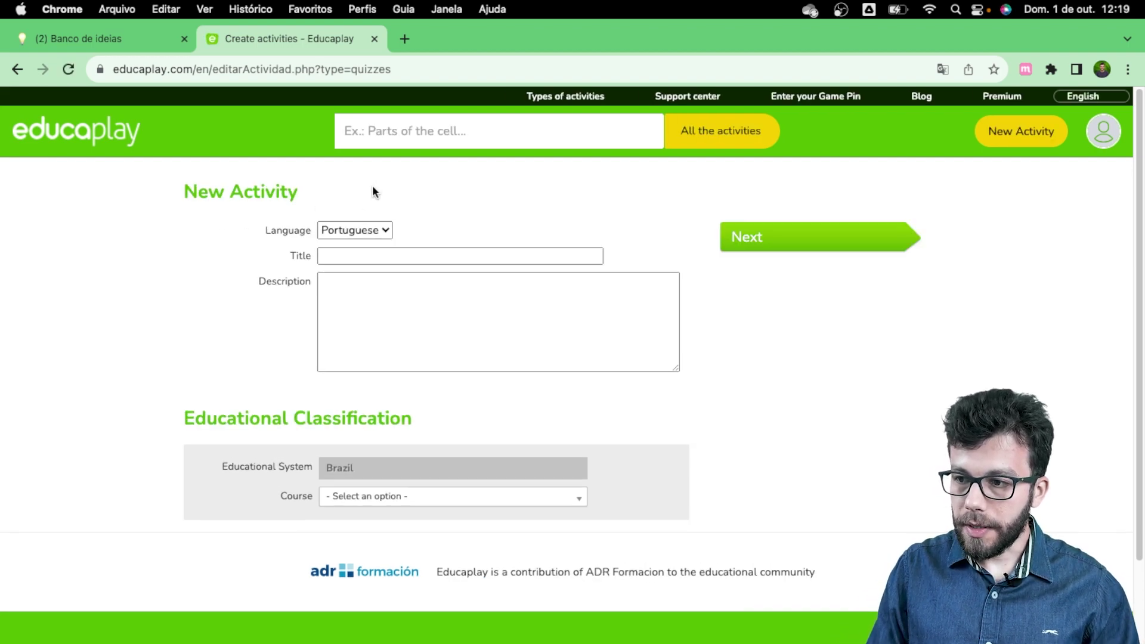
click(328, 256)
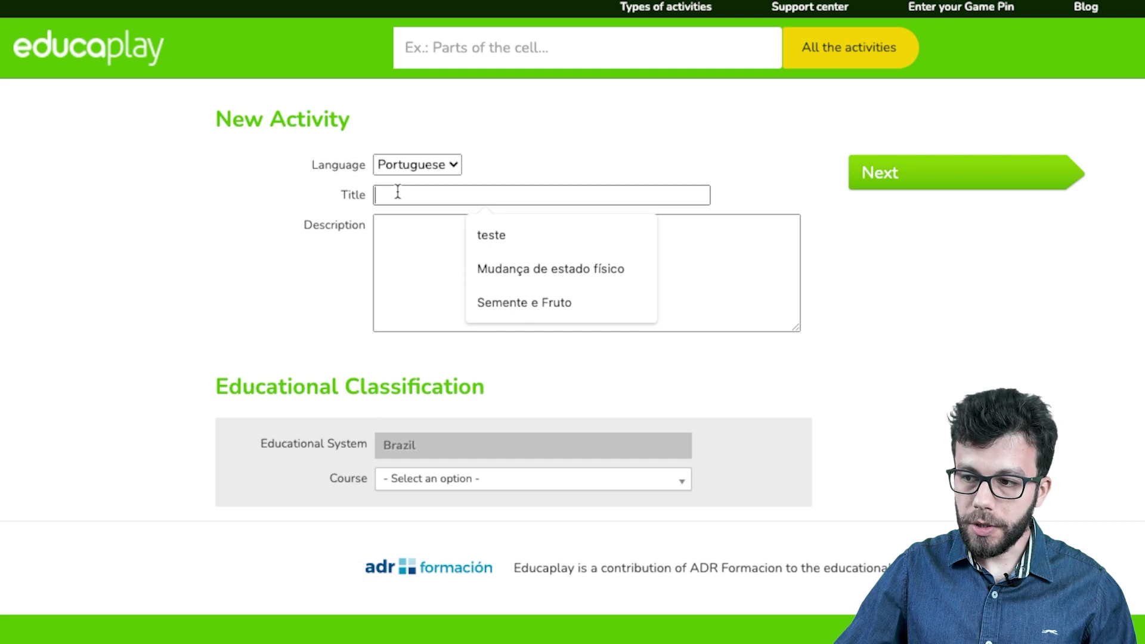
click(503, 236)
click(453, 240)
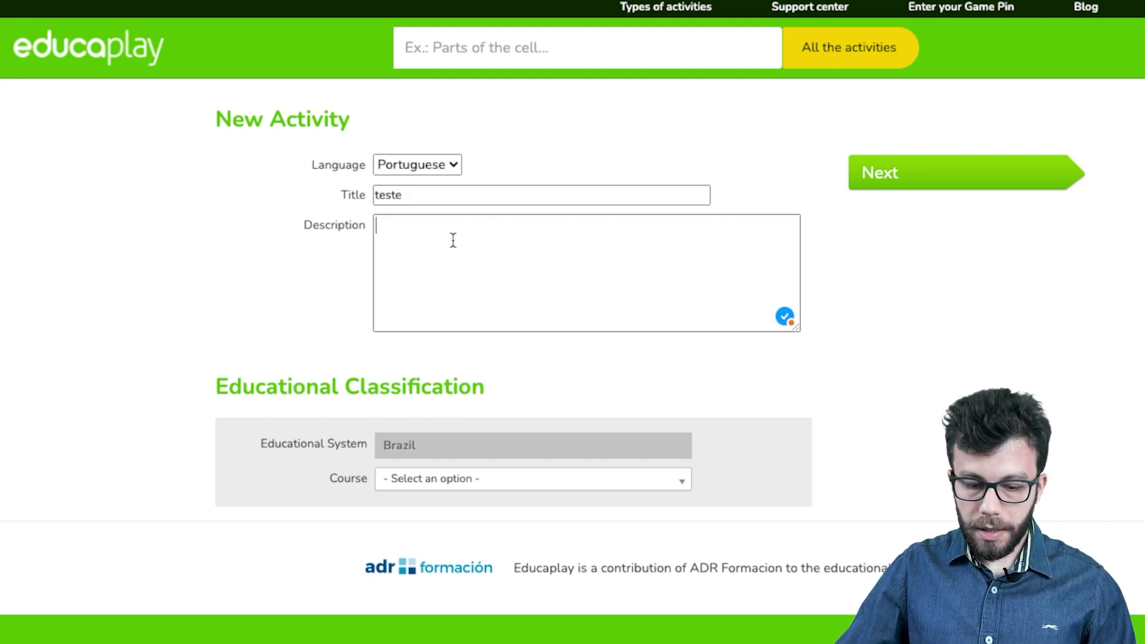
text(tes)
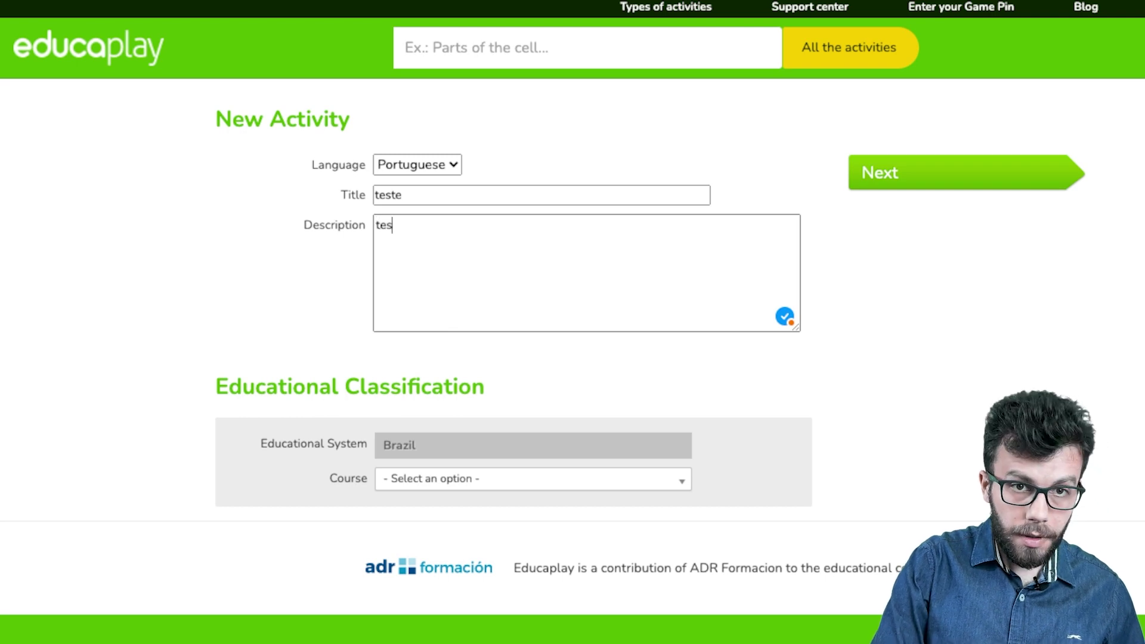
text(te)
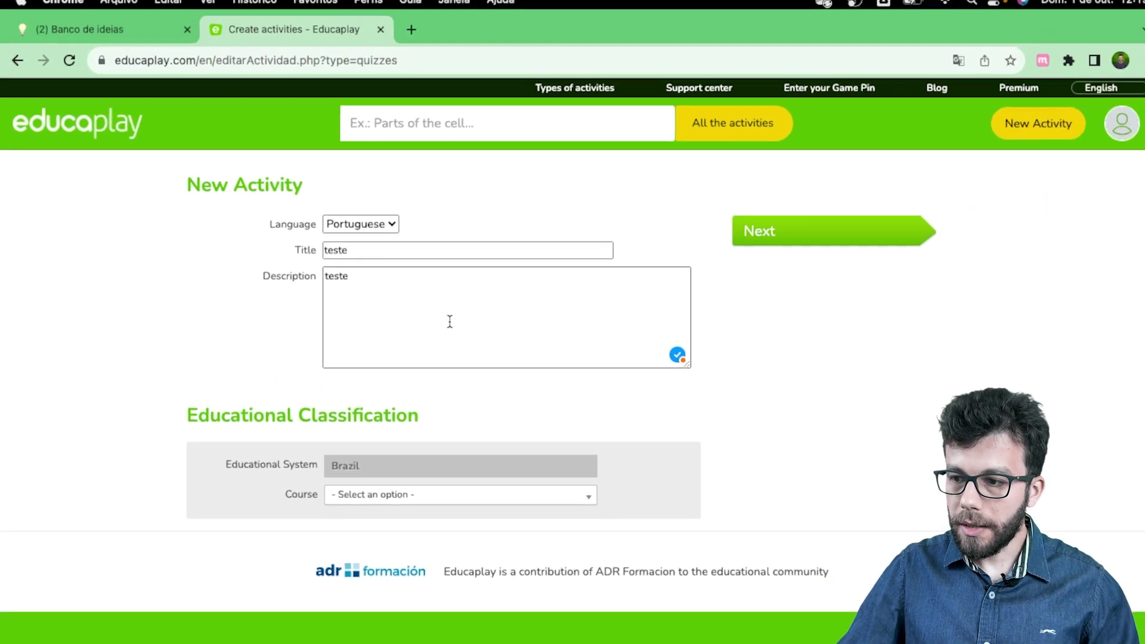
Step: Classify it as 2° - Ensino Médio, subject Biologia, knowledge area Biology, and continue
scroll(442, 339, down, 3)
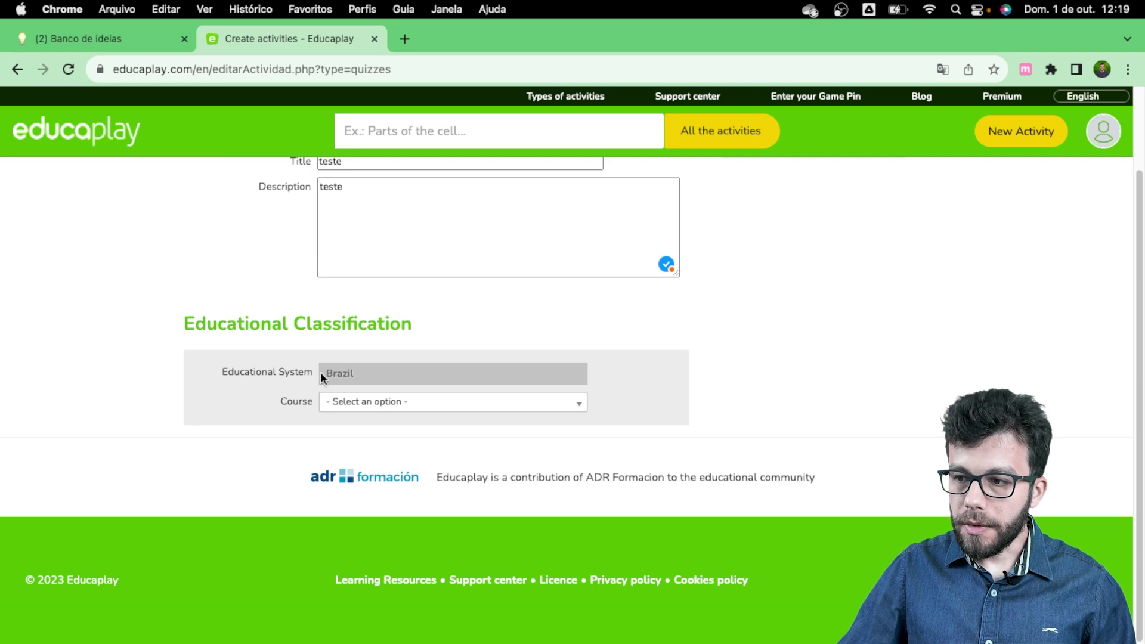
click(358, 403)
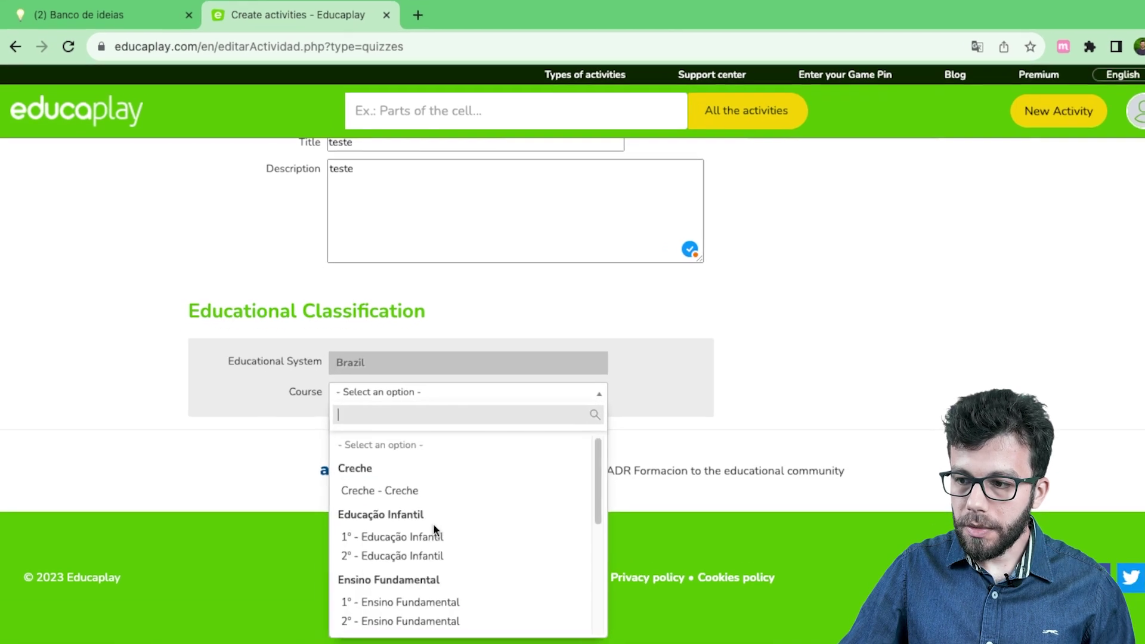
scroll(410, 593, down, 3)
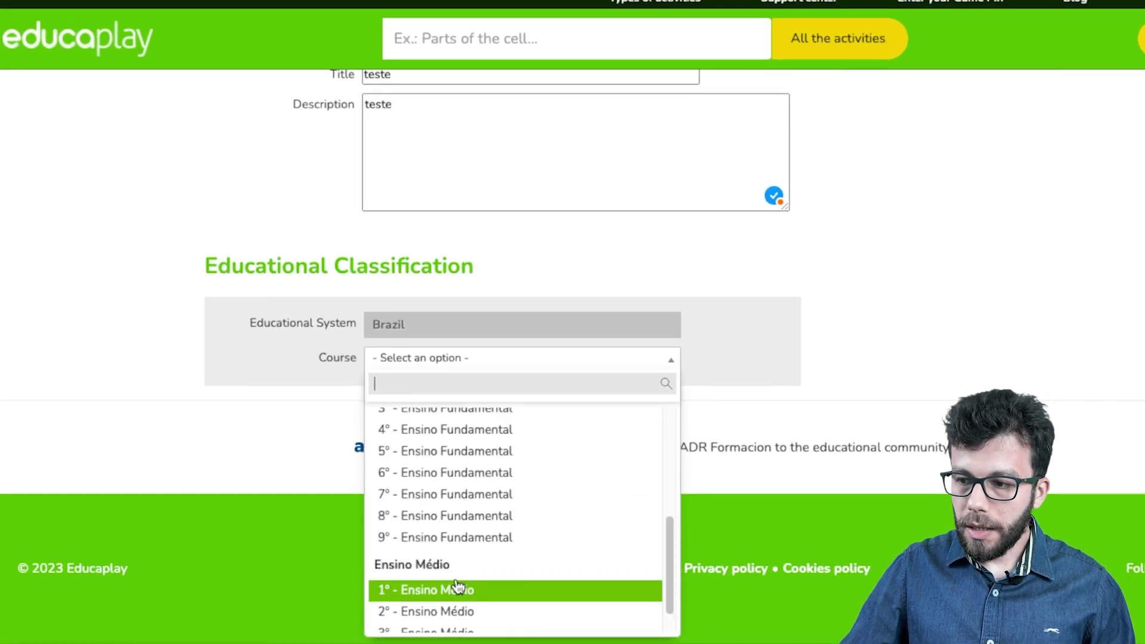
scroll(456, 587, down, 2)
click(459, 578)
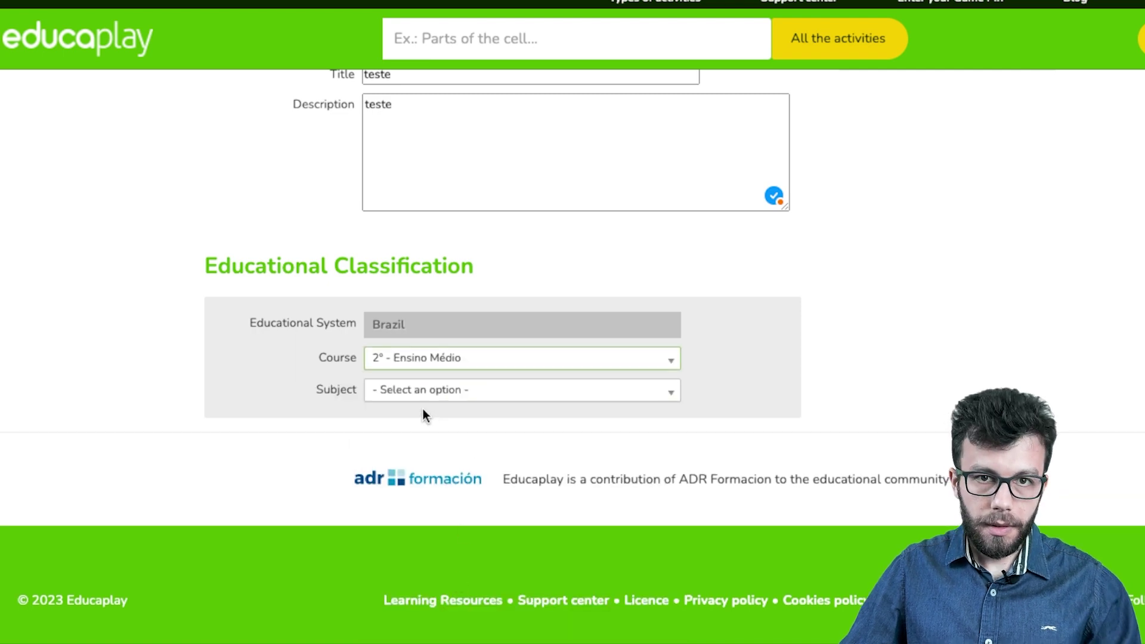
click(433, 394)
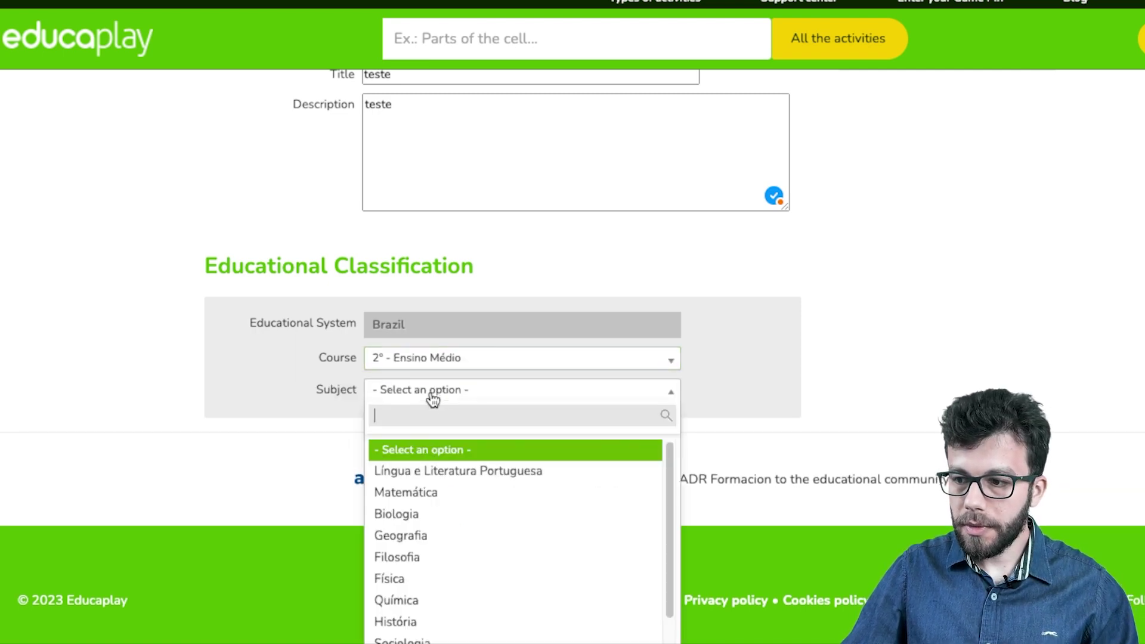
click(419, 513)
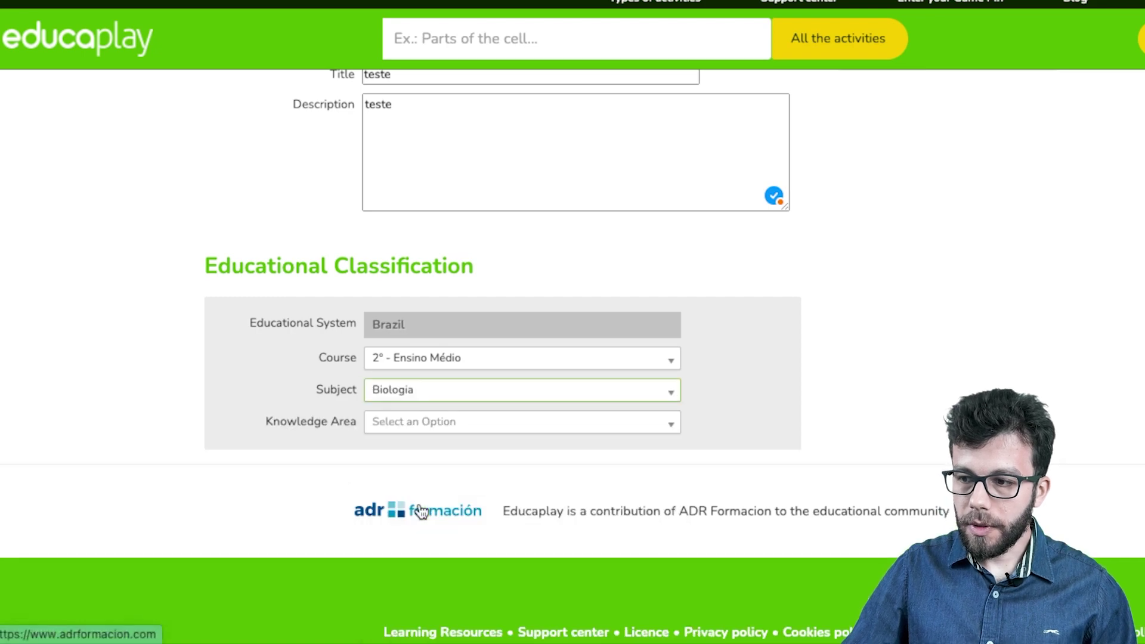
click(412, 428)
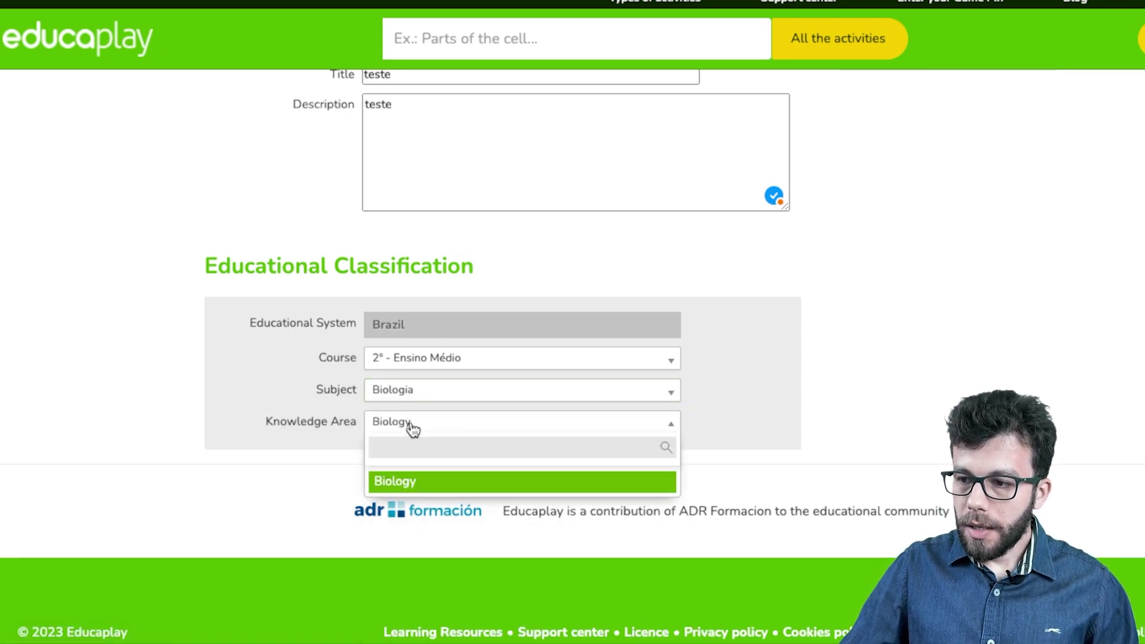
scroll(412, 428, down, 1)
click(415, 418)
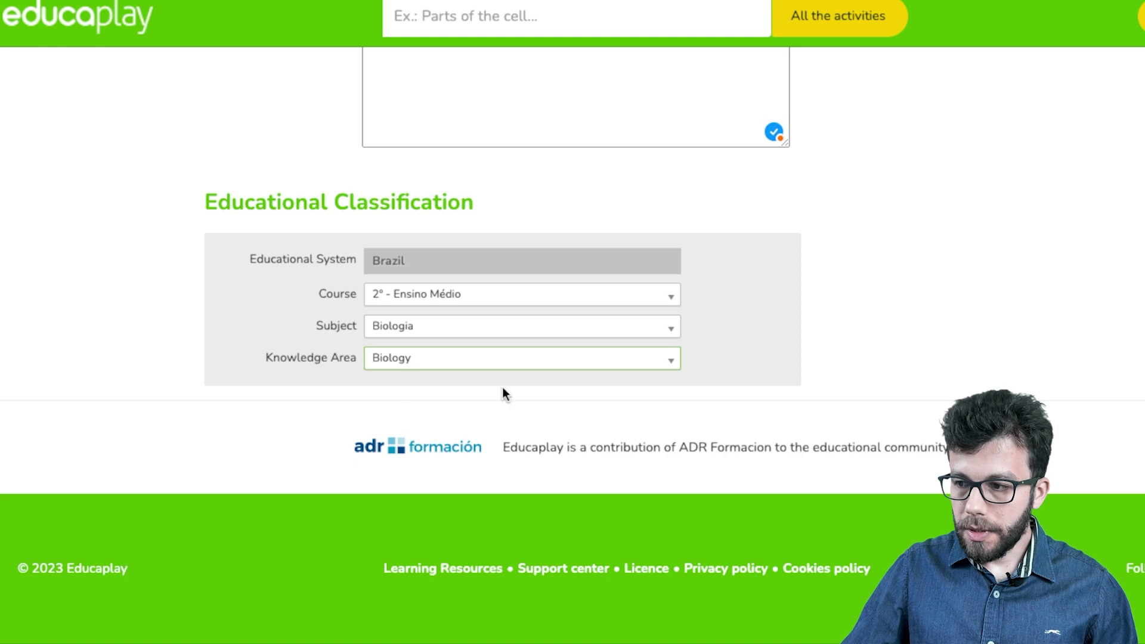
scroll(502, 393, up, 3)
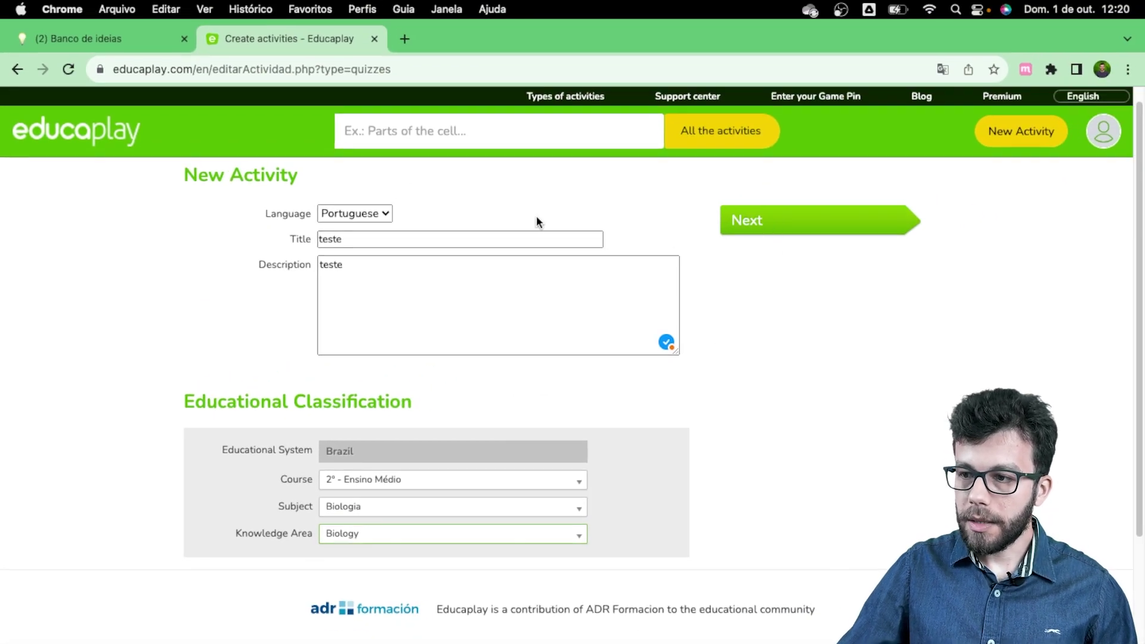
scroll(434, 267, up, 1)
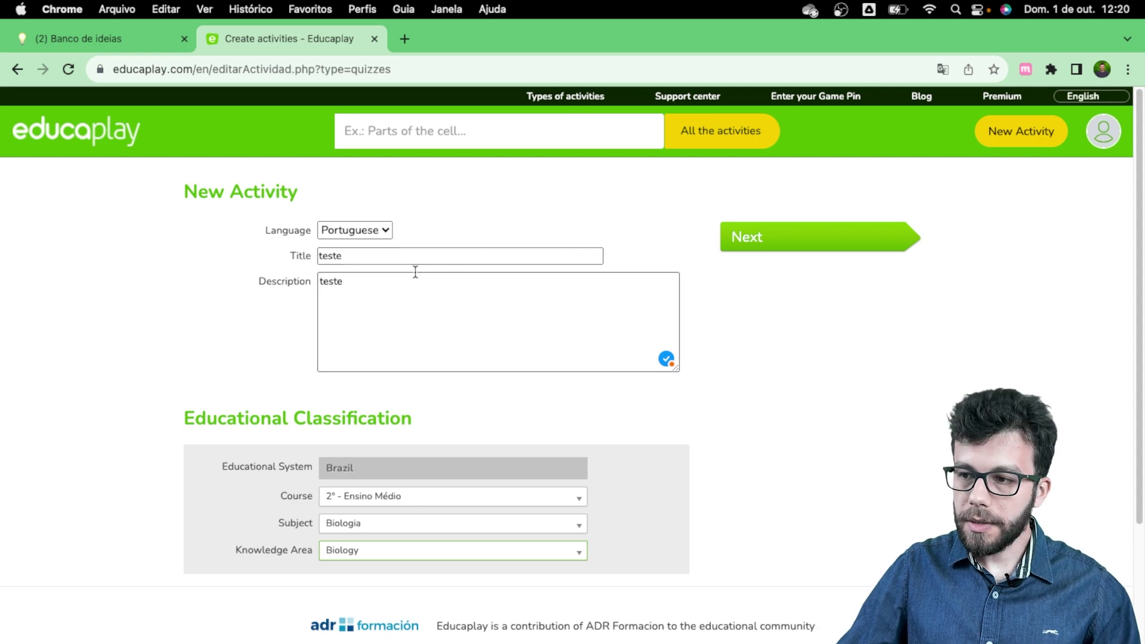
click(758, 242)
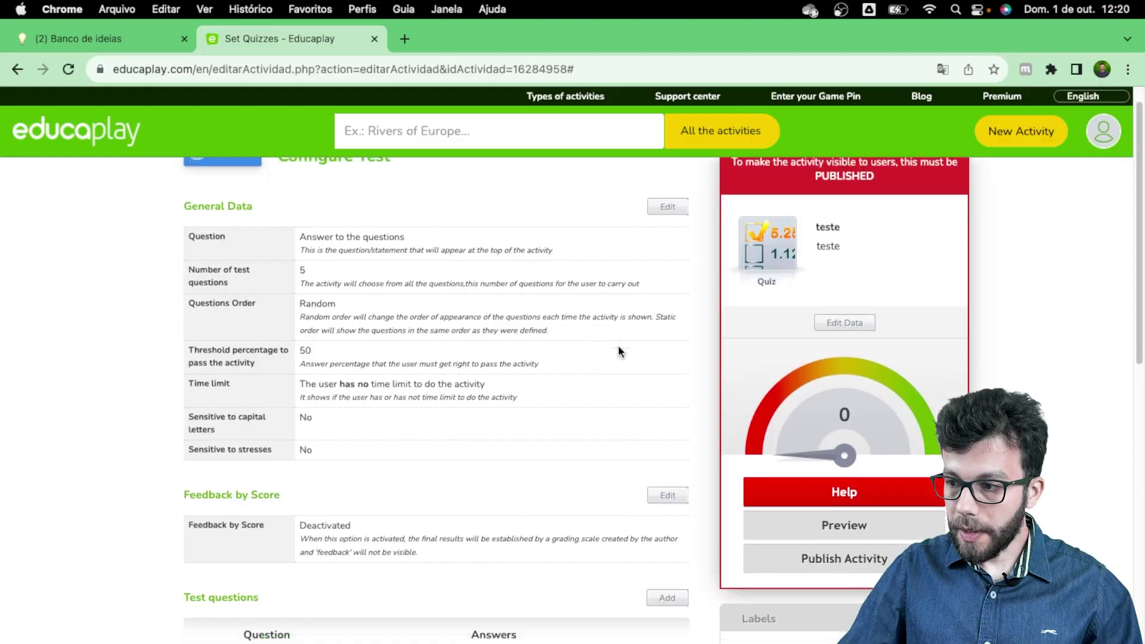
Step: Scroll through the teste Configure Test page to review general data, questions and advanced settings
scroll(617, 345, down, 1)
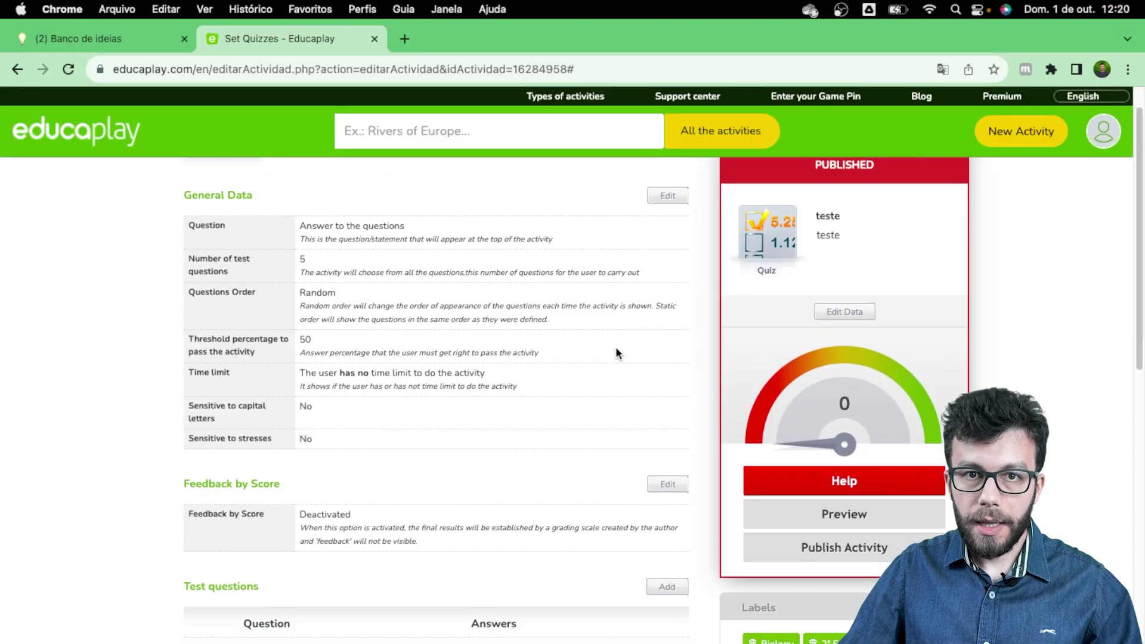
scroll(615, 354, up, 1)
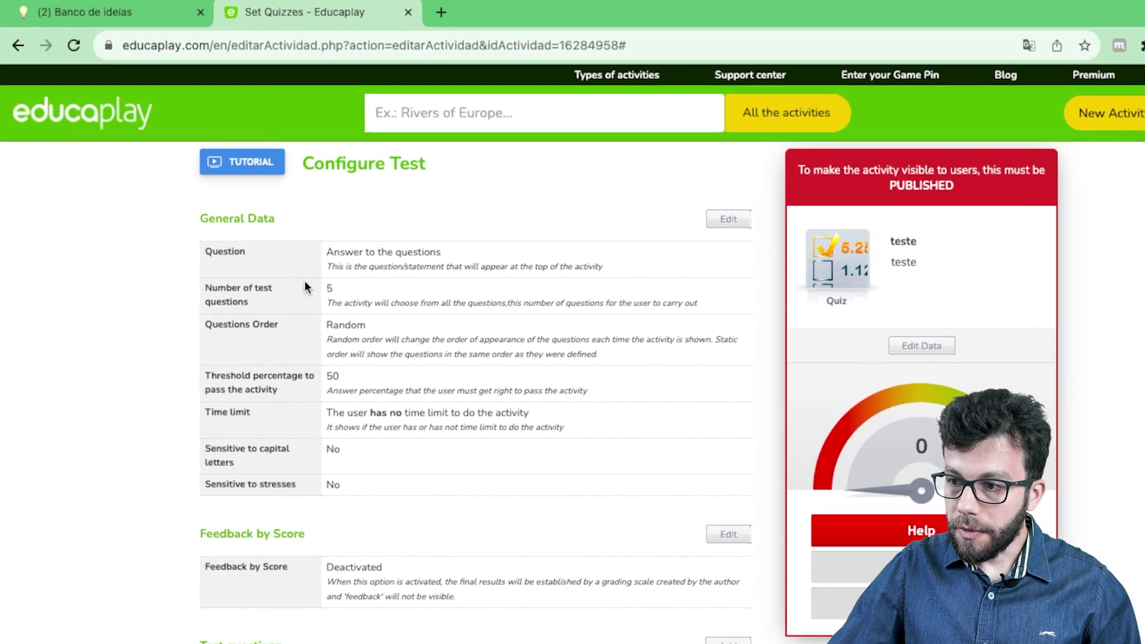
scroll(426, 503, down, 5)
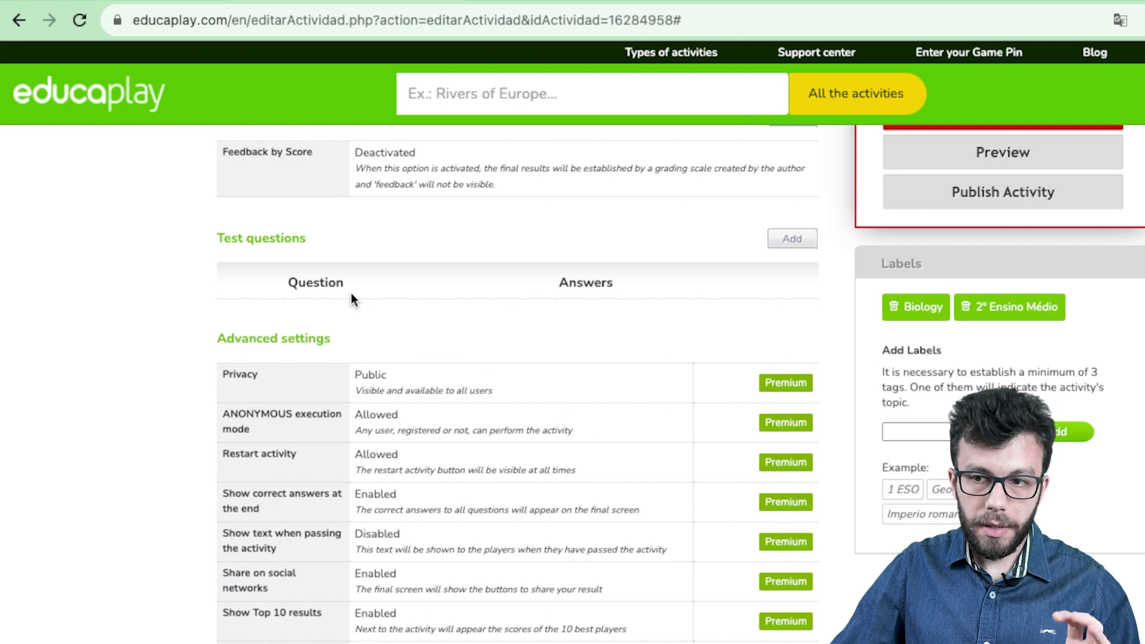
scroll(353, 296, up, 8)
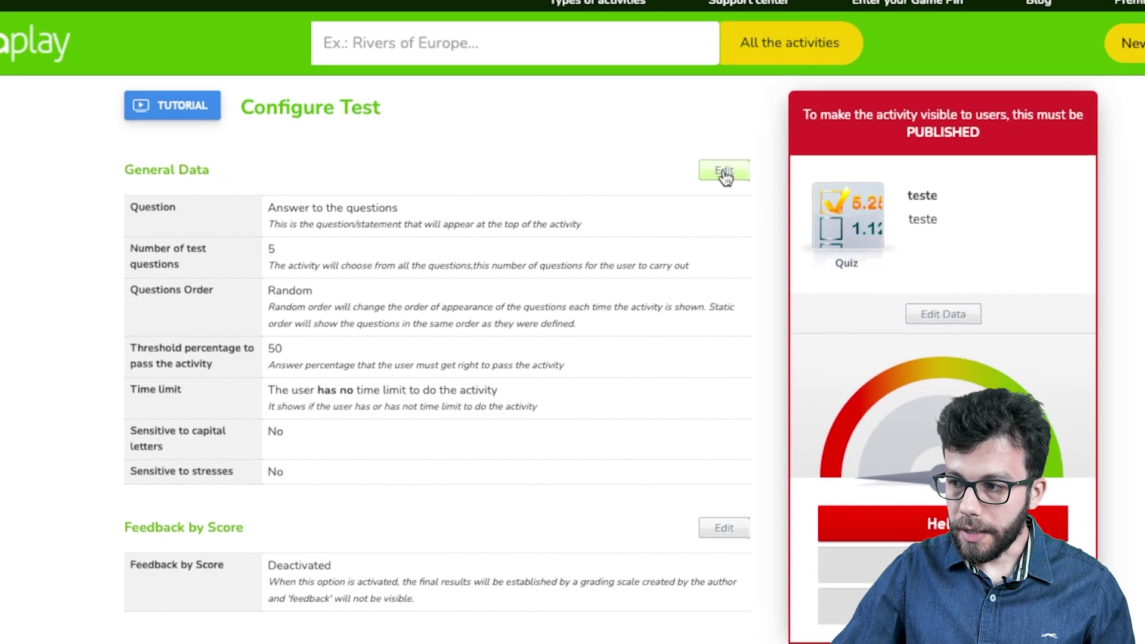
Step: Open the General Data edit form and translate the page into Portuguese
click(793, 221)
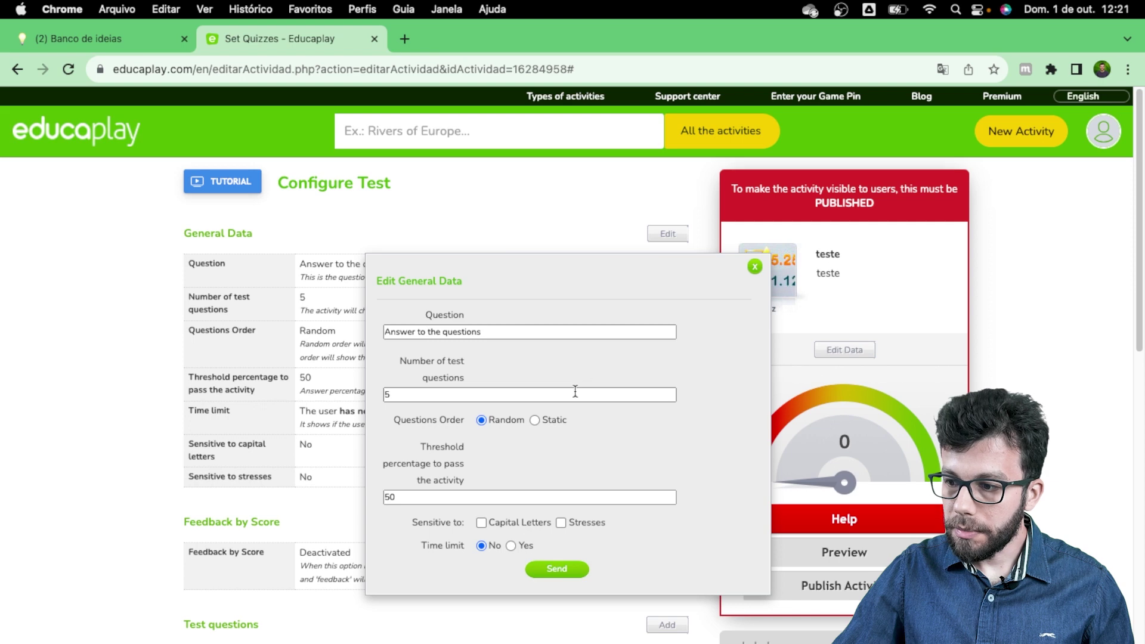
click(943, 70)
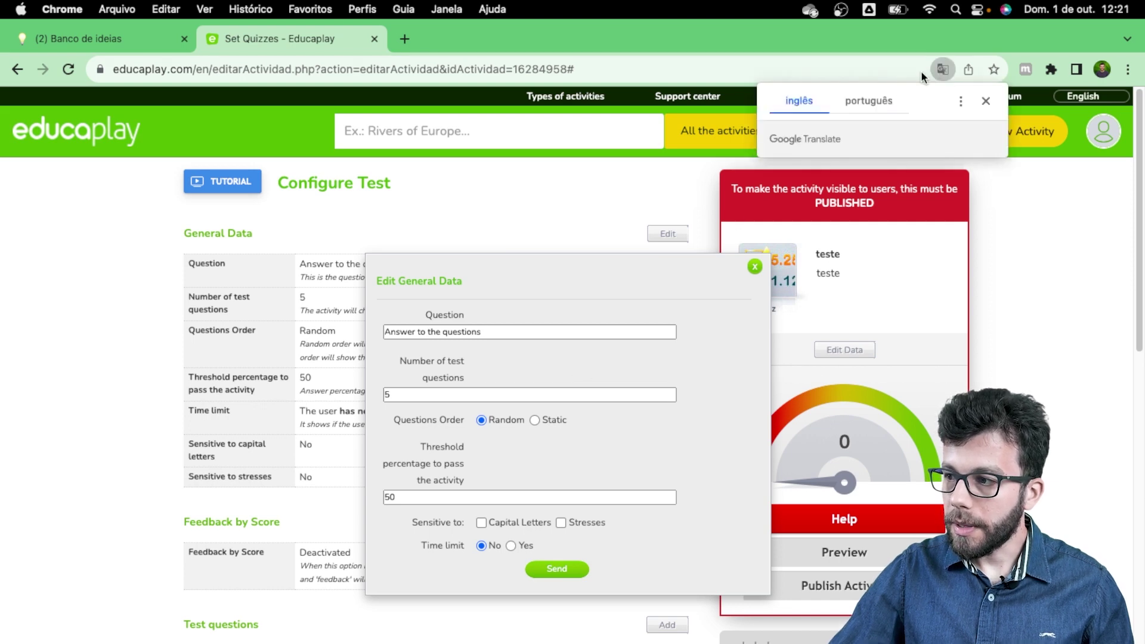
click(871, 99)
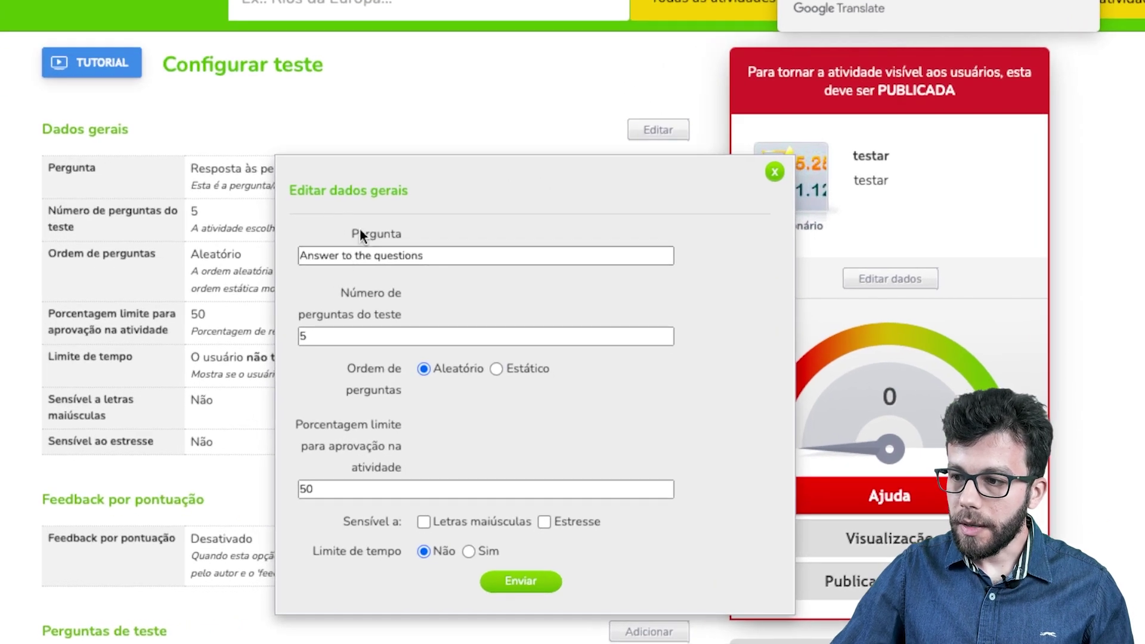
Step: Set 3 test questions in Estático order, leaving Limite de tempo off
click(333, 336)
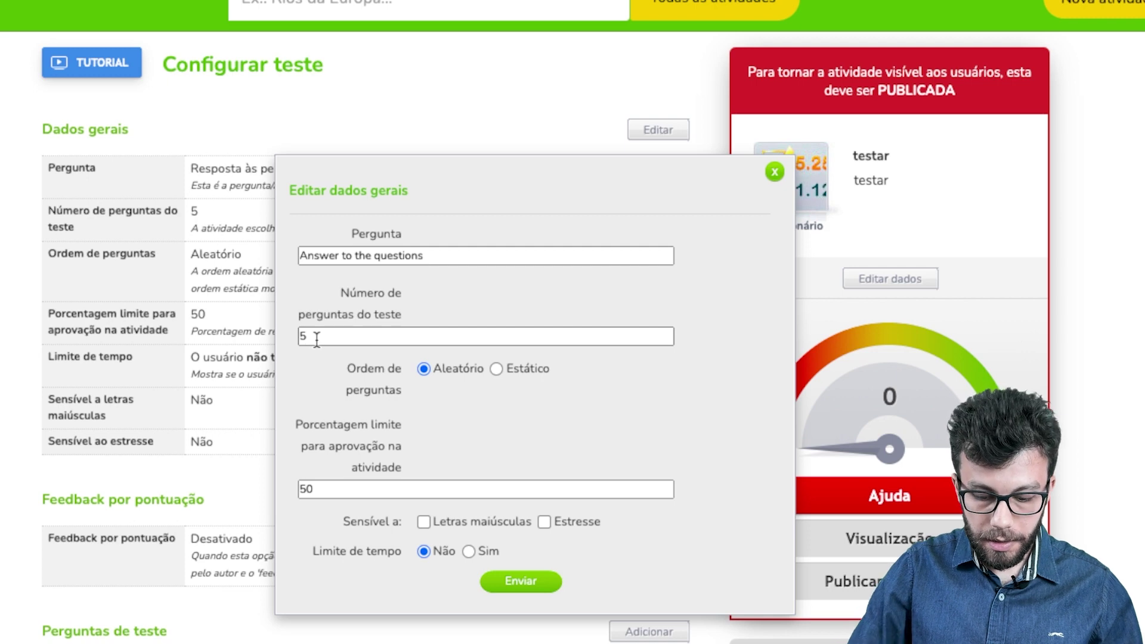
key(BackSpace)
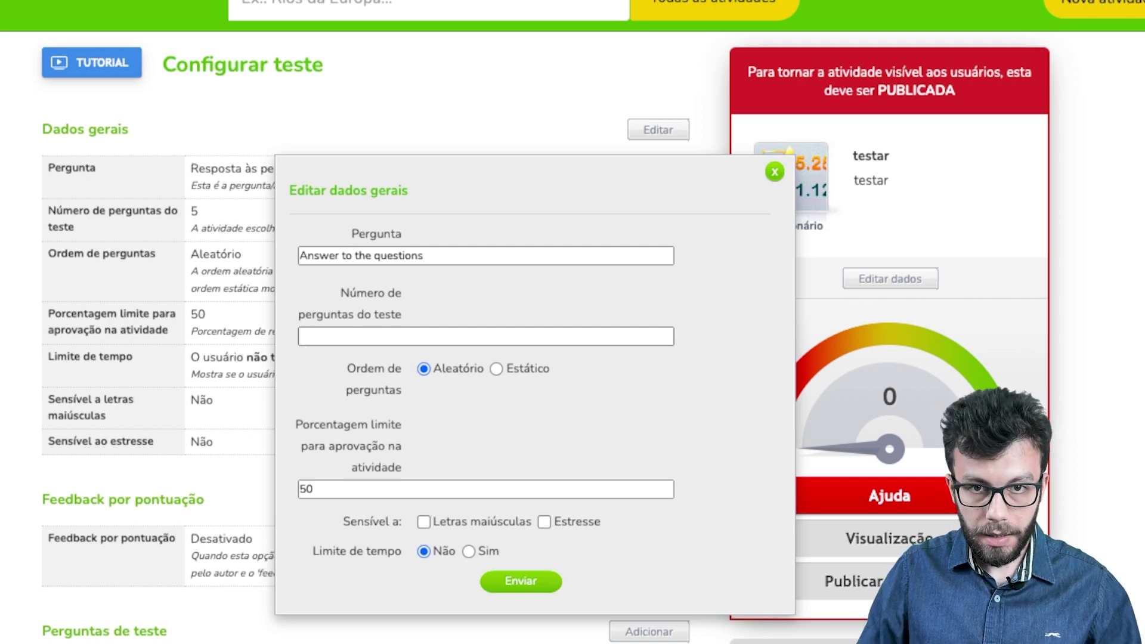
text(10)
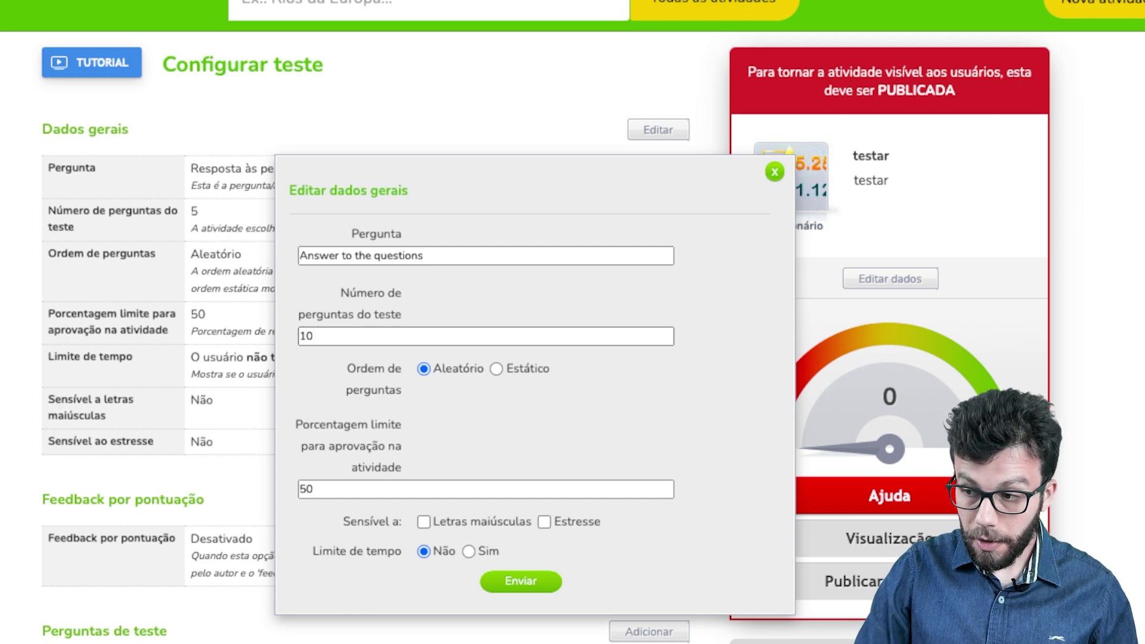
key(BackSpace)
key(BackSpace)
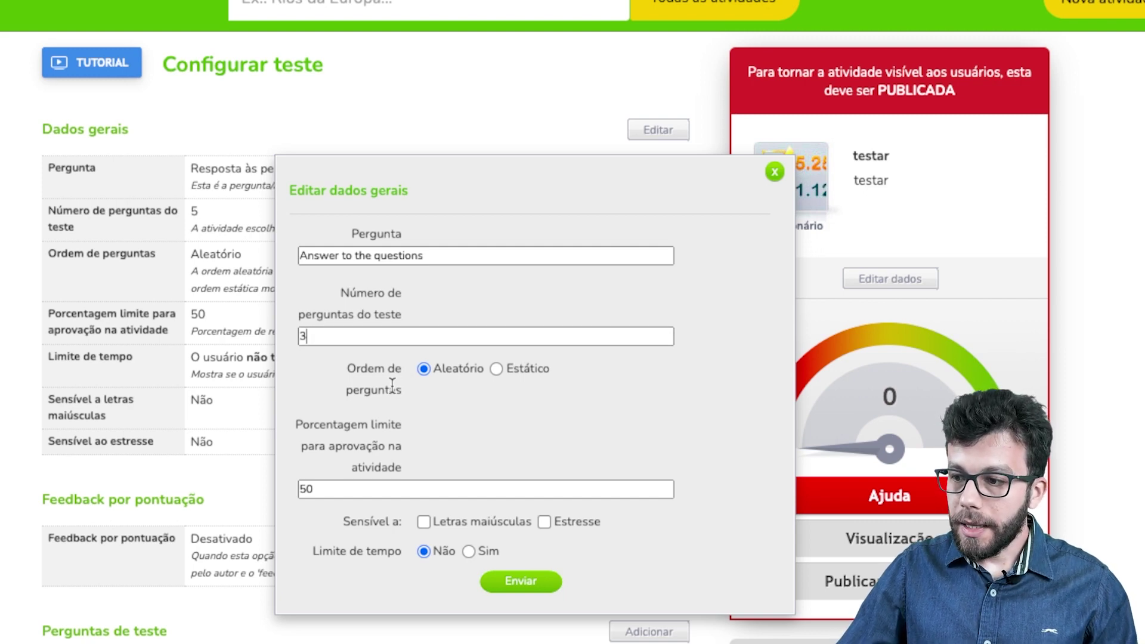
click(497, 368)
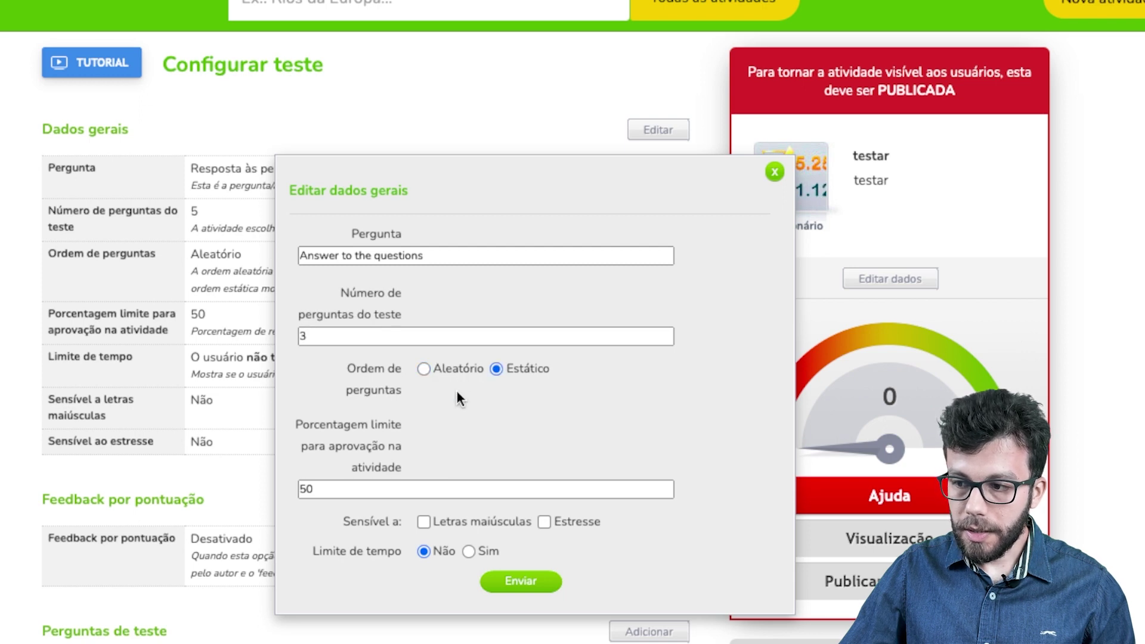
scroll(439, 420, down, 1)
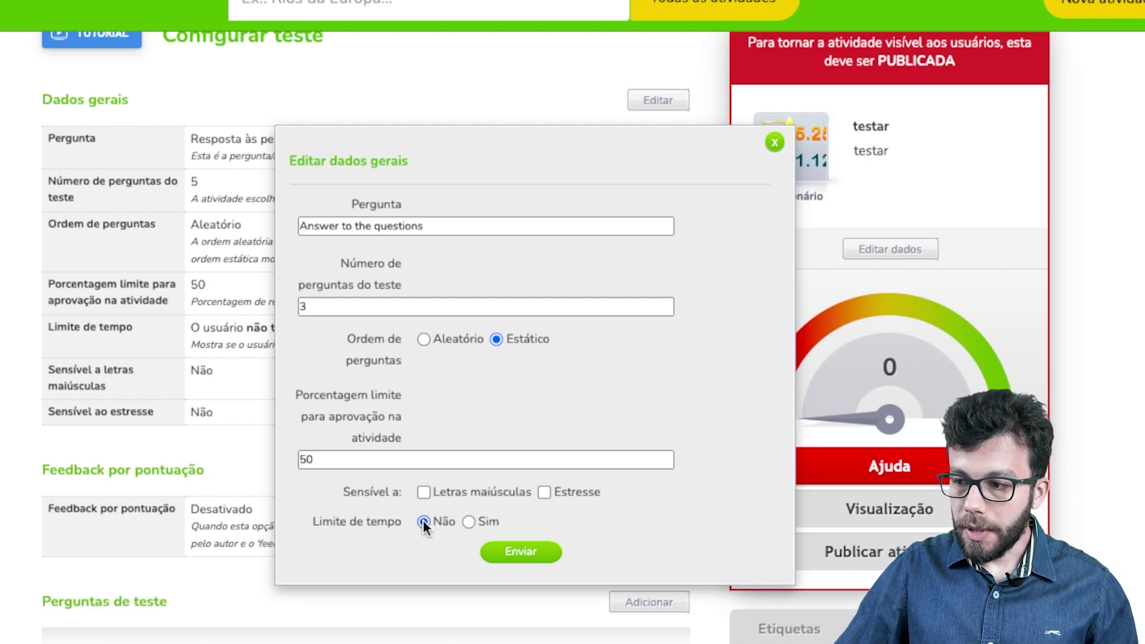
click(468, 521)
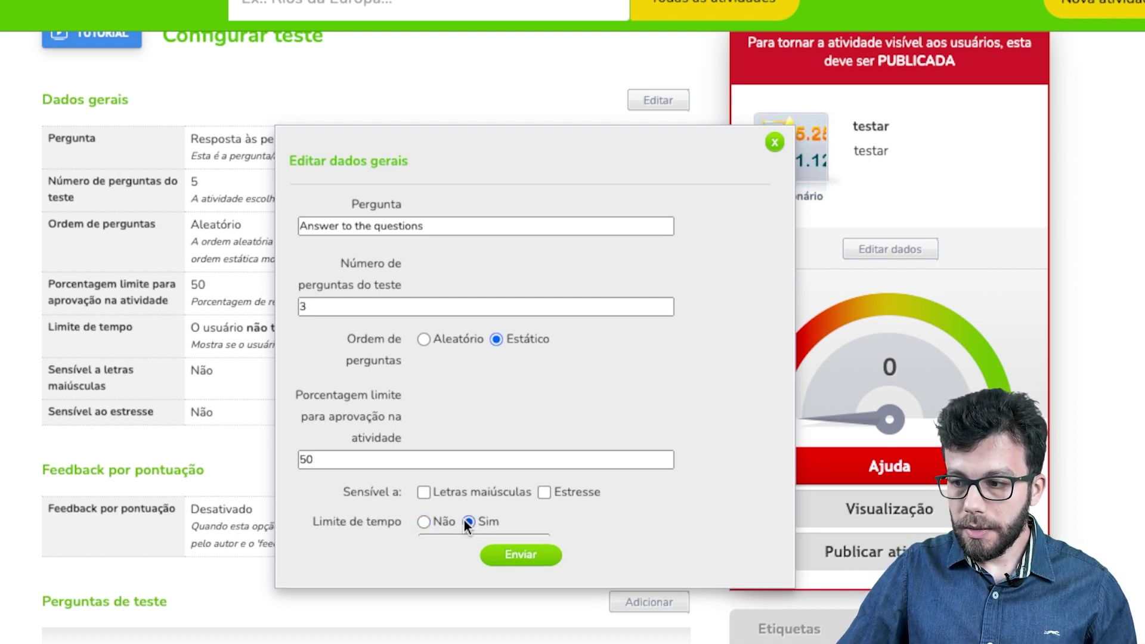
click(422, 520)
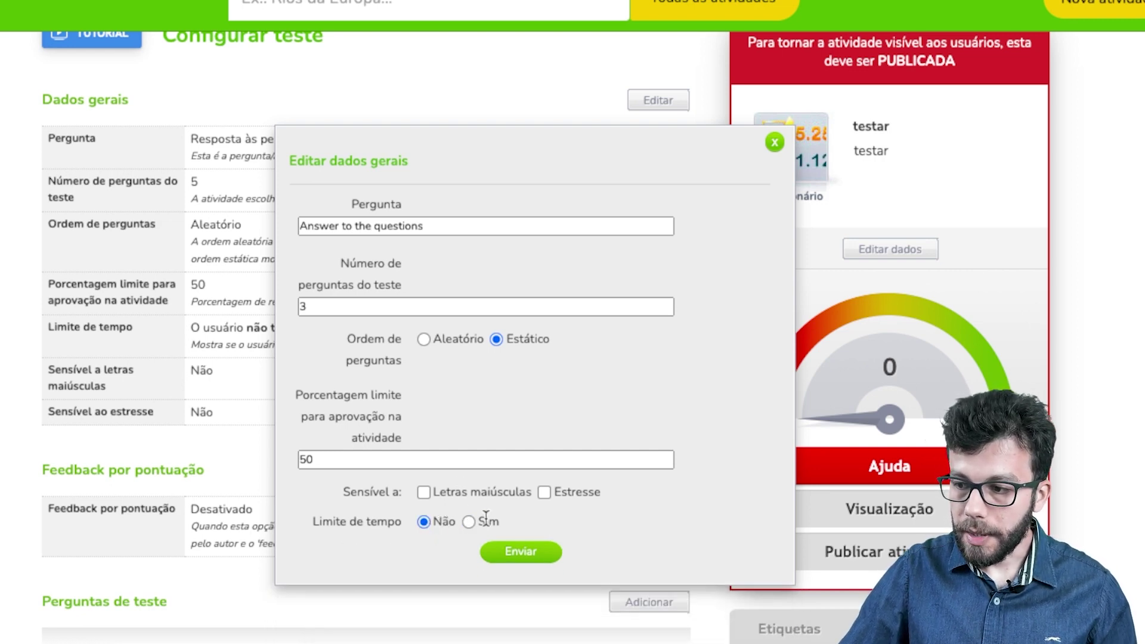
scroll(492, 514, down, 1)
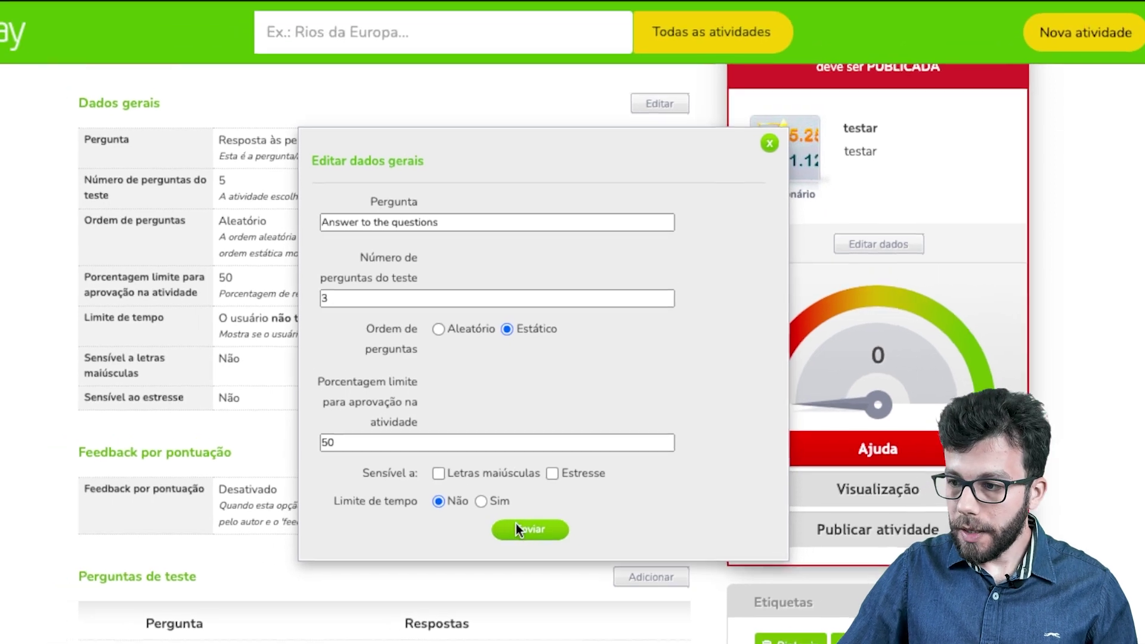
Step: Save the general data (3 questions, static order, 50%, no time limit) and attempt publishing
click(525, 528)
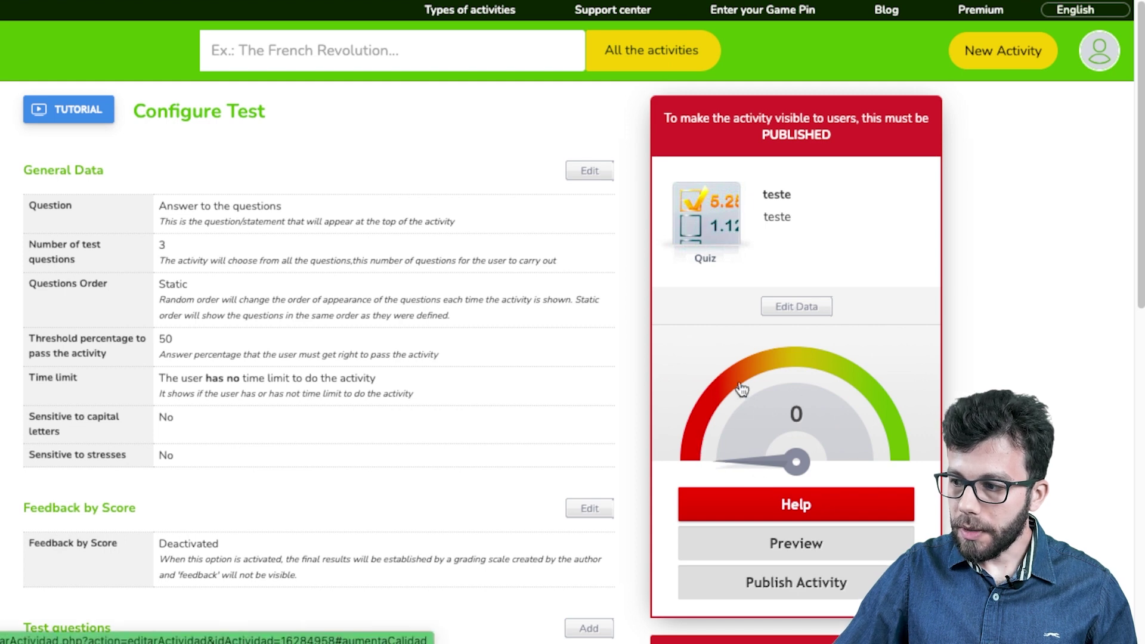
scroll(719, 325, down, 1)
scroll(718, 325, up, 1)
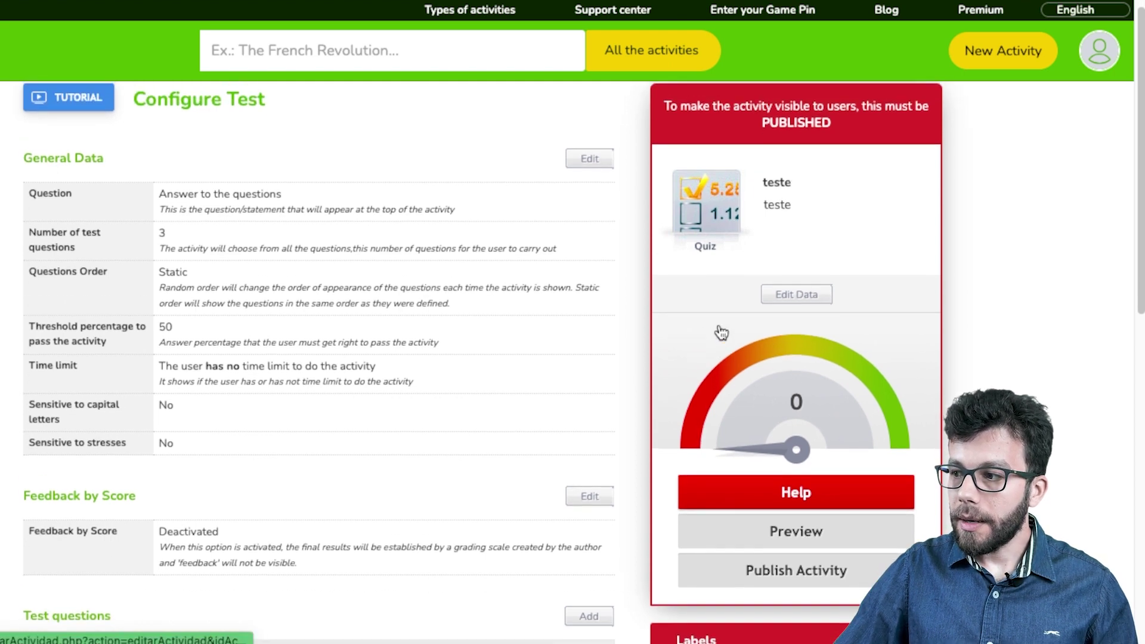
scroll(451, 452, down, 2)
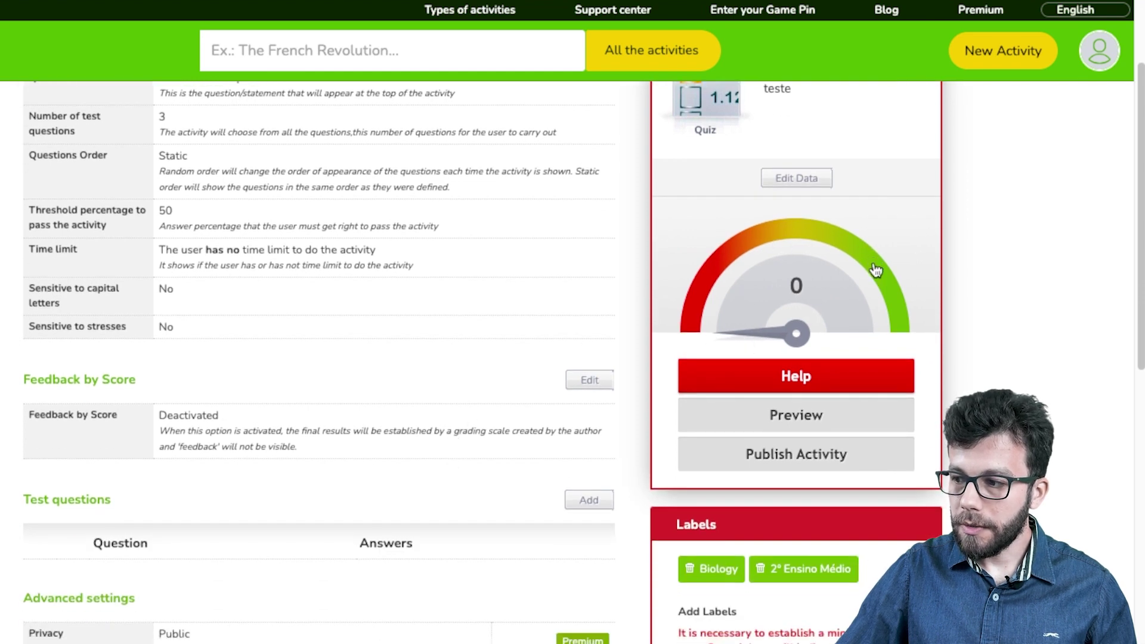
click(796, 447)
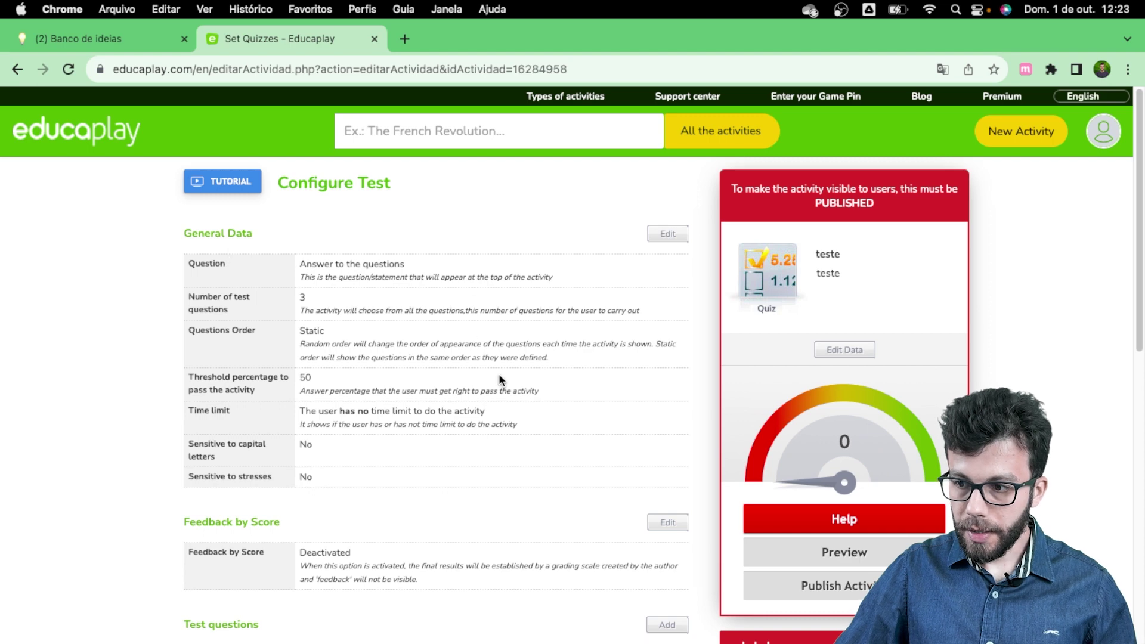
scroll(386, 439, down, 3)
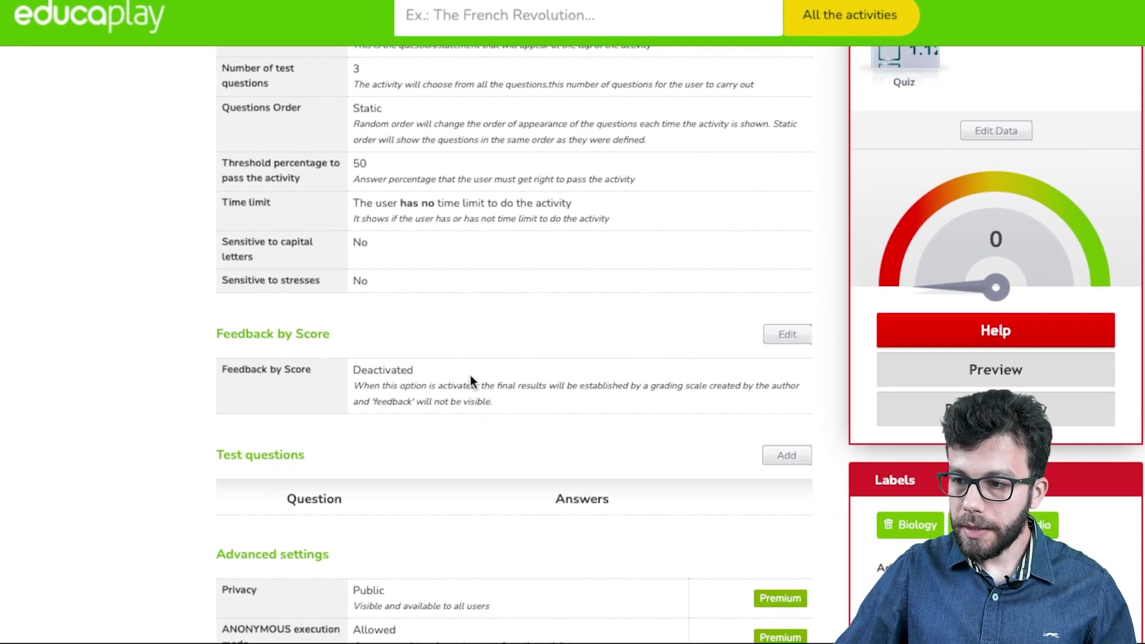
click(776, 338)
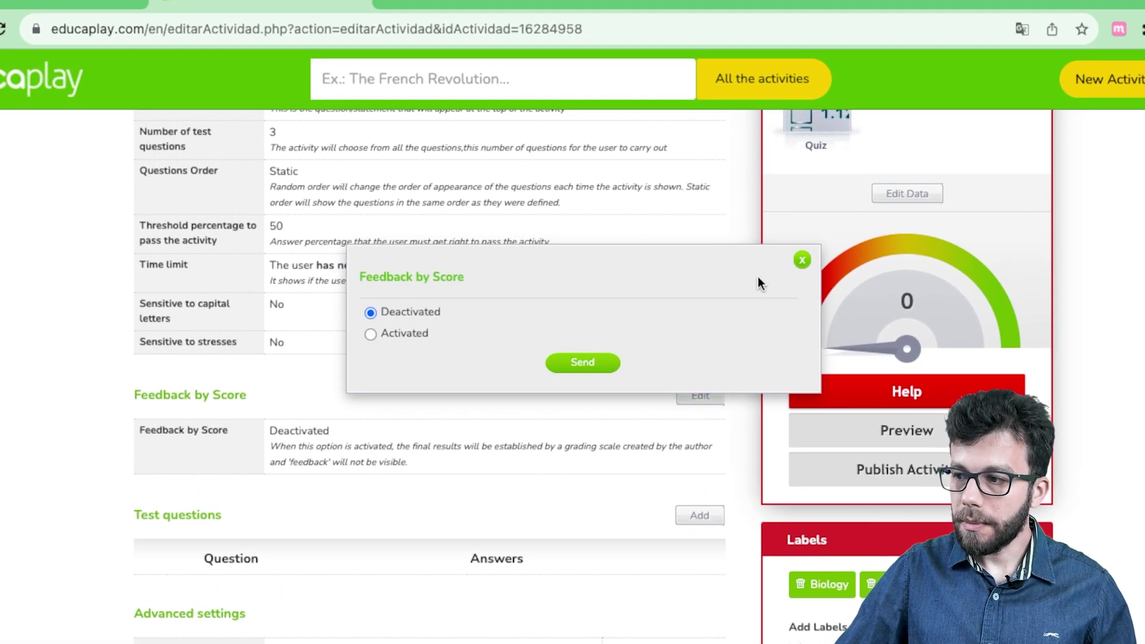
click(799, 259)
scroll(564, 418, down, 3)
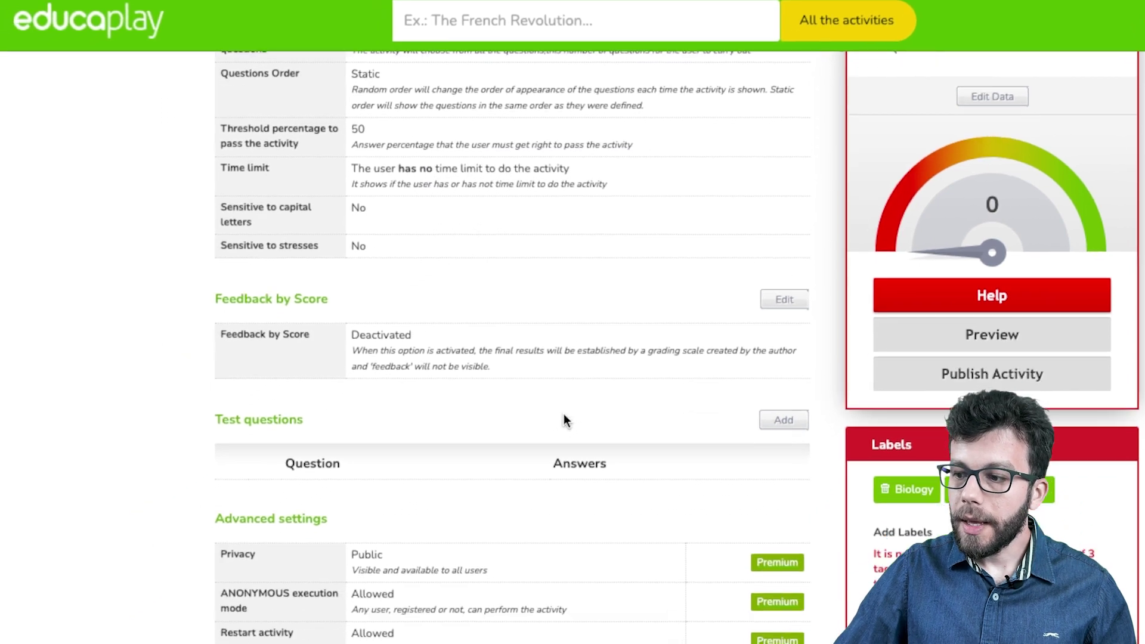
scroll(563, 417, down, 1)
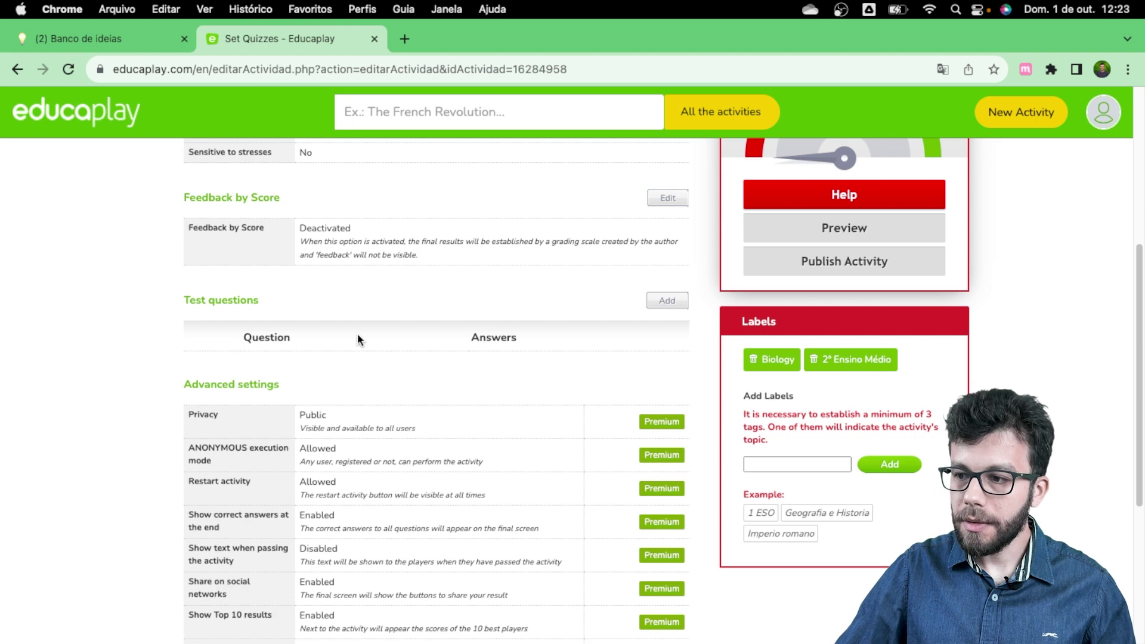
scroll(456, 376, down, 1)
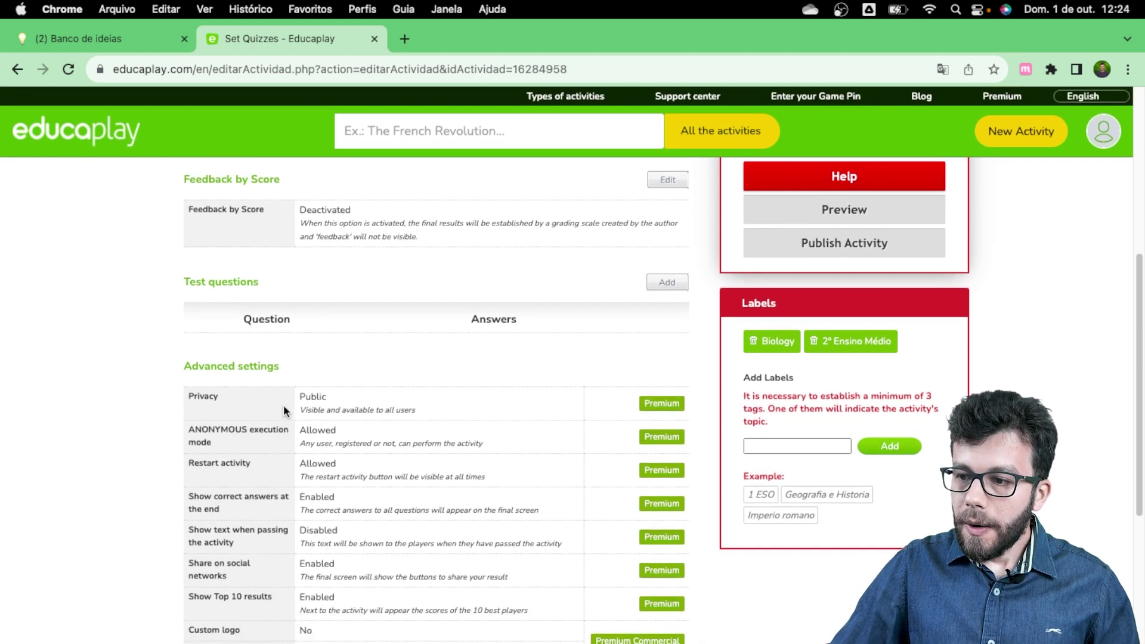
scroll(285, 403, down, 3)
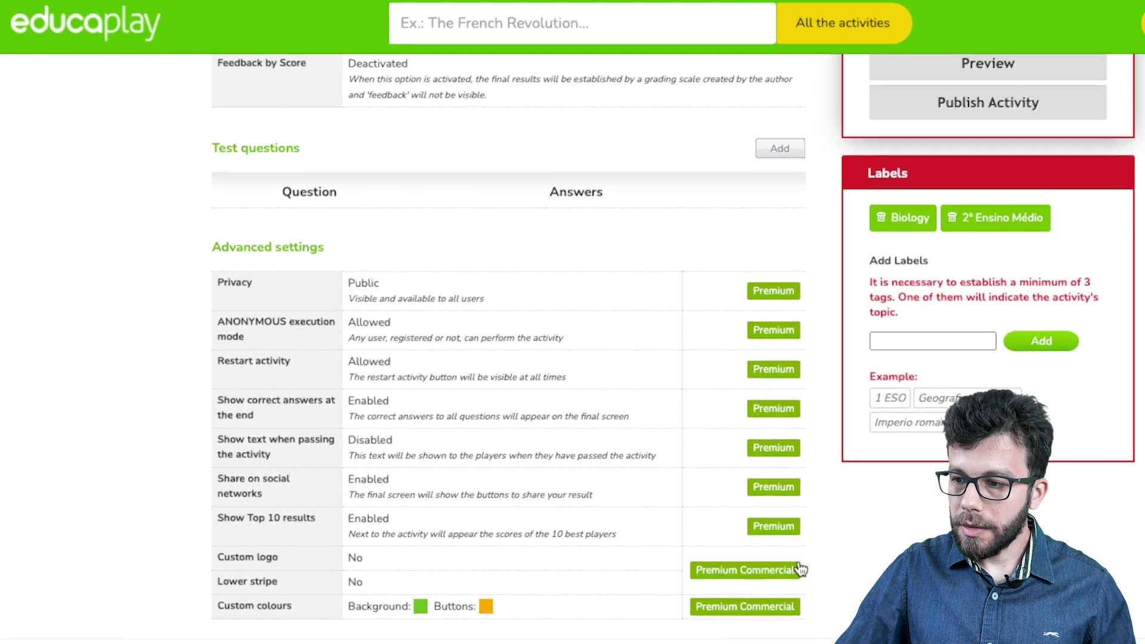
scroll(532, 388, down, 3)
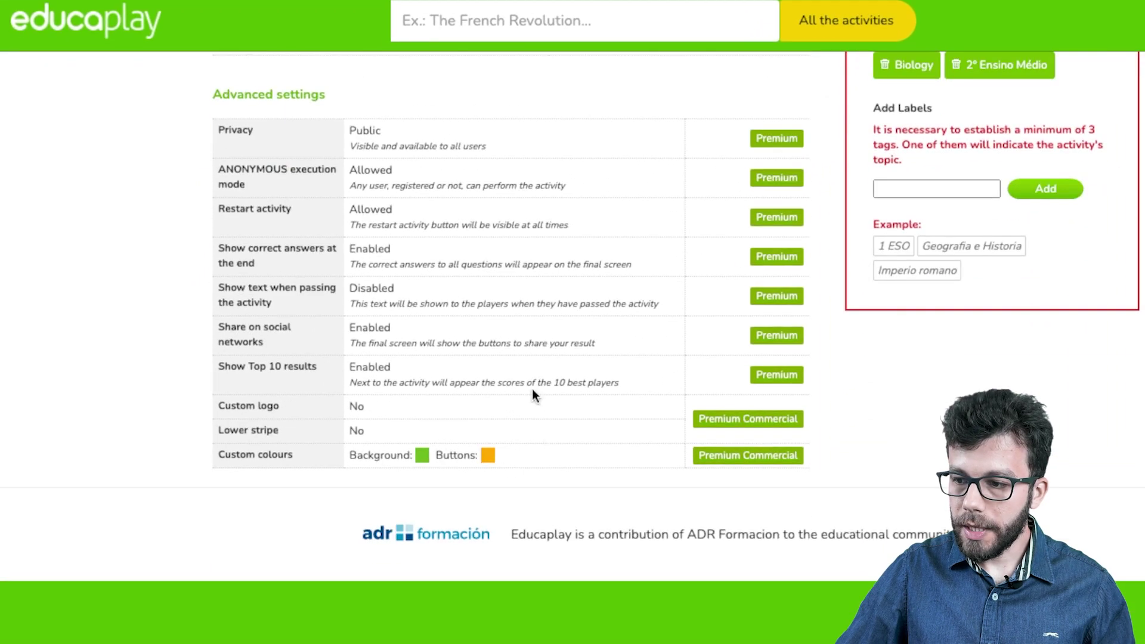
scroll(533, 393, up, 6)
scroll(532, 389, down, 3)
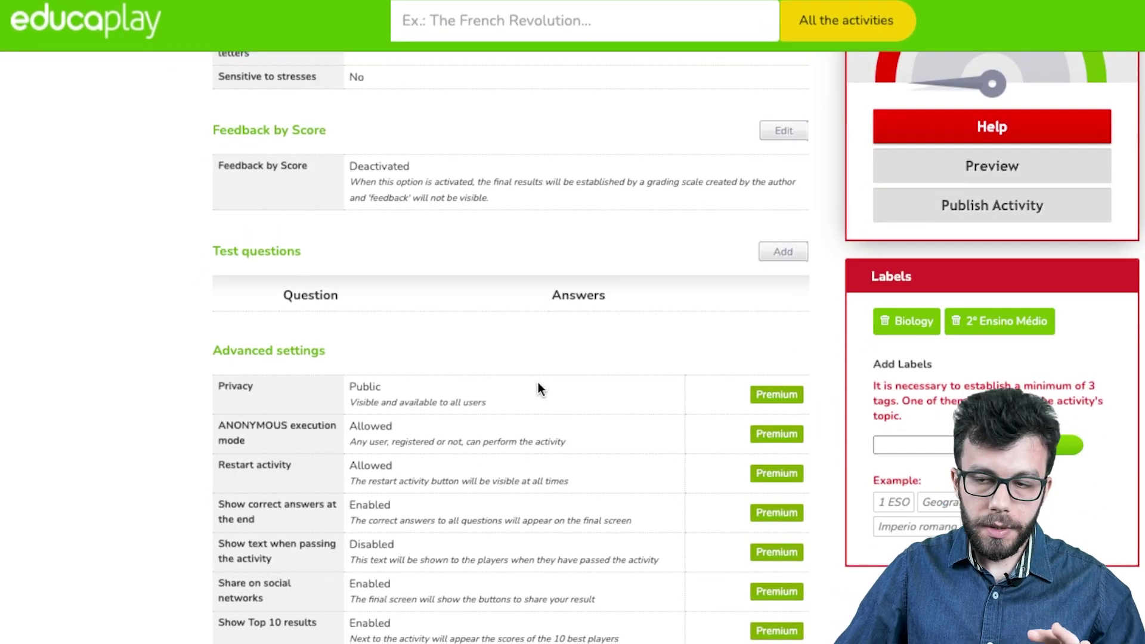
scroll(538, 382, up, 1)
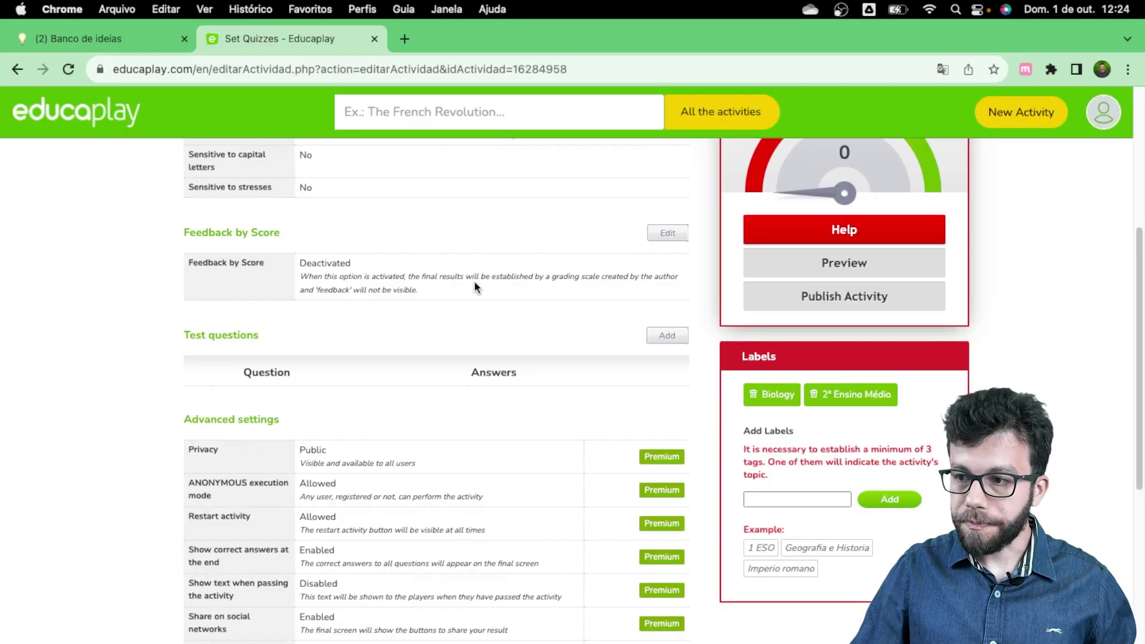
scroll(476, 279, up, 1)
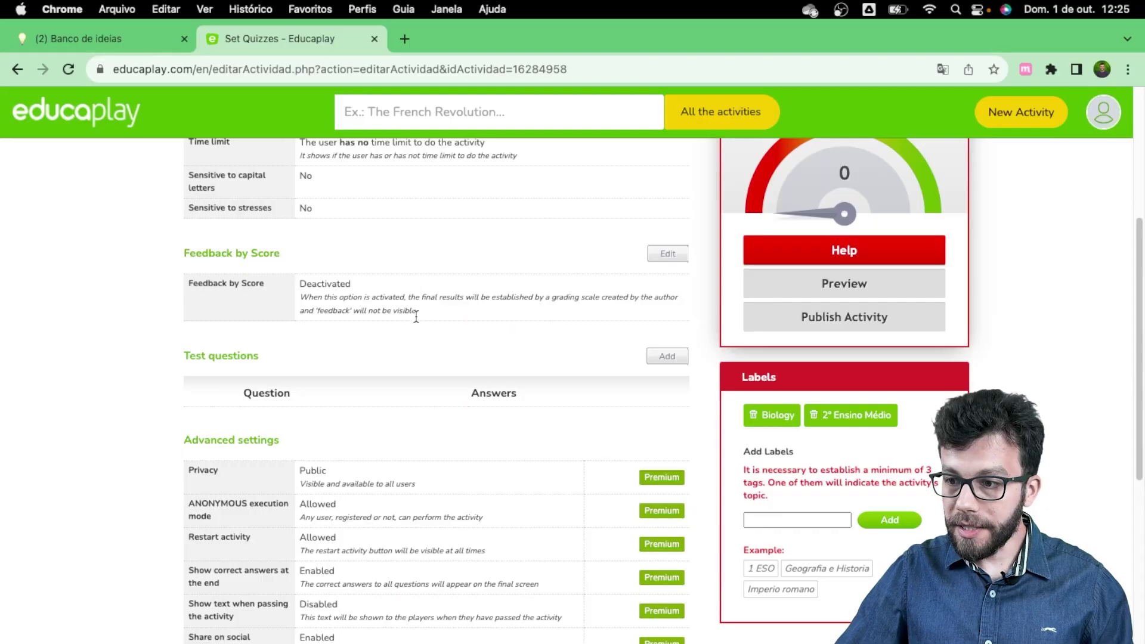
scroll(448, 331, down, 1)
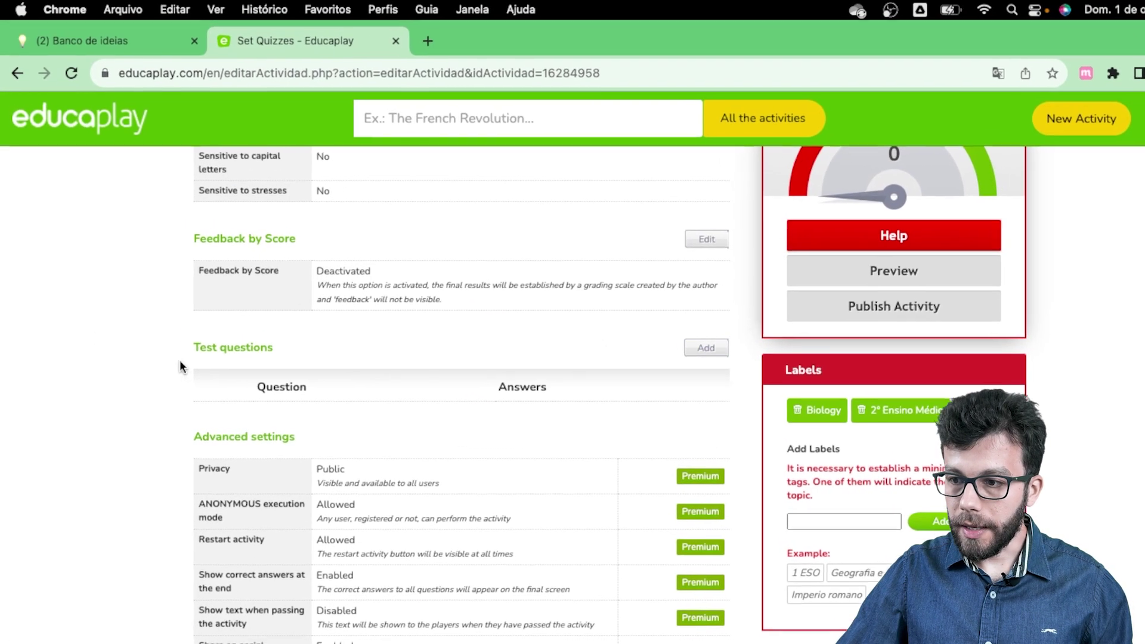
Step: Add a question with the saved coconut palm (Cocos nucifera) statement and review its text
click(775, 380)
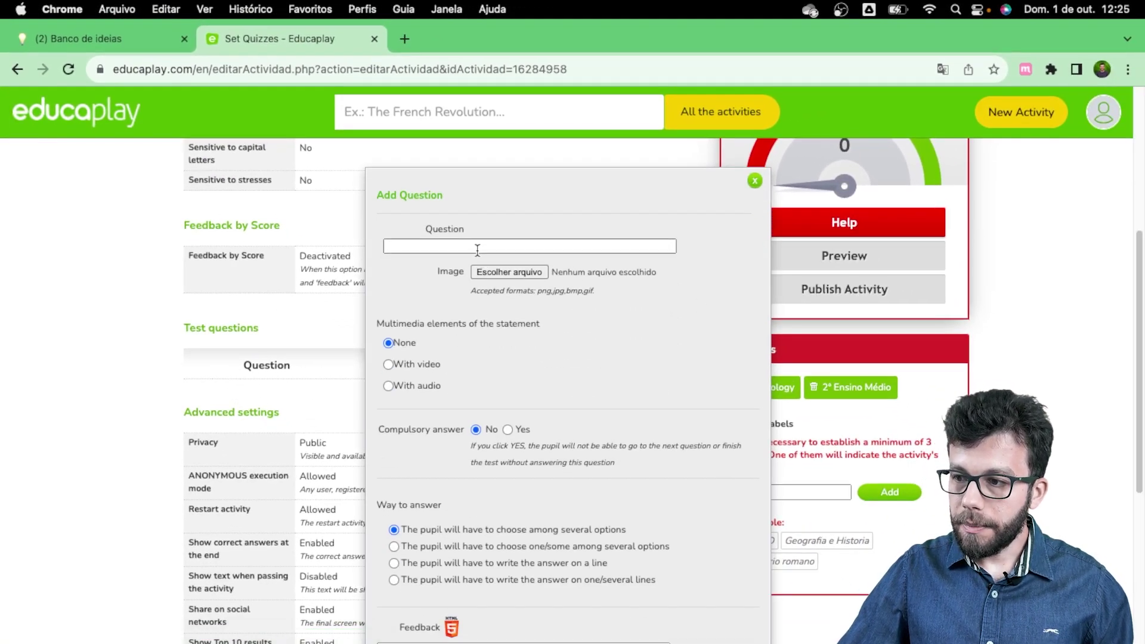
click(476, 247)
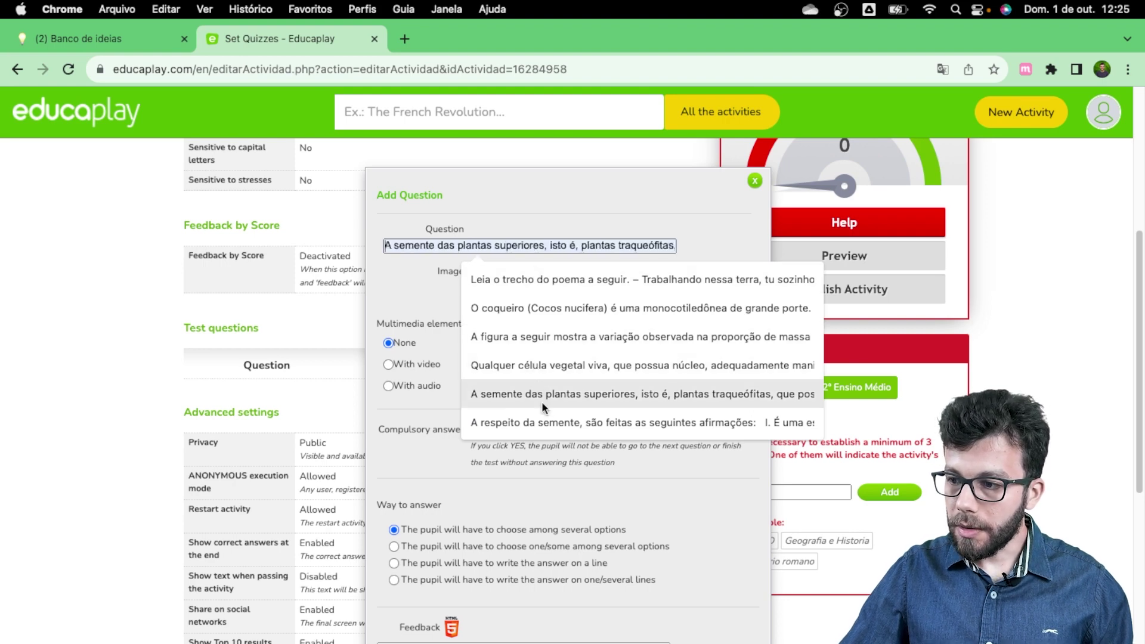
click(592, 307)
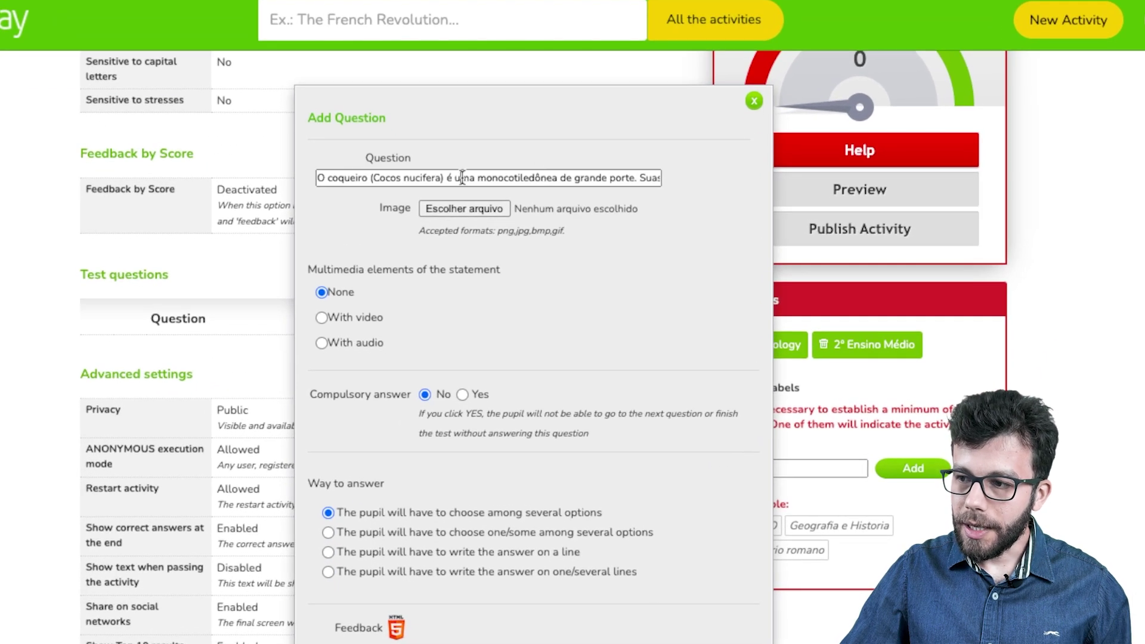
click(368, 177)
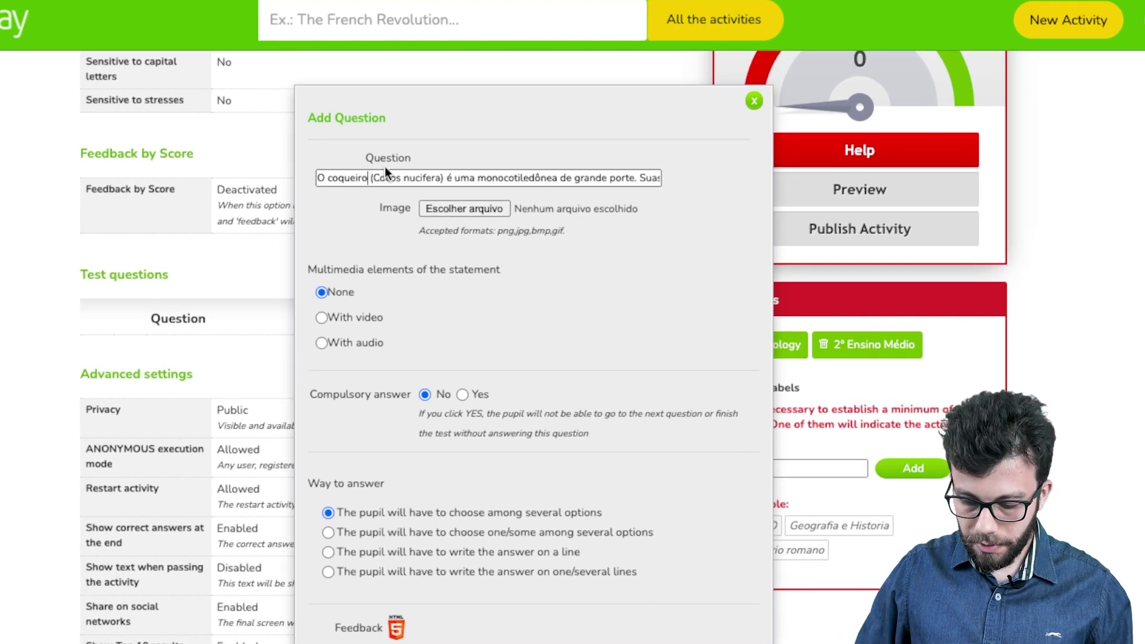
key(Right)
key(Right)
key(Right)
key(Right)
key(Right)
key(Right)
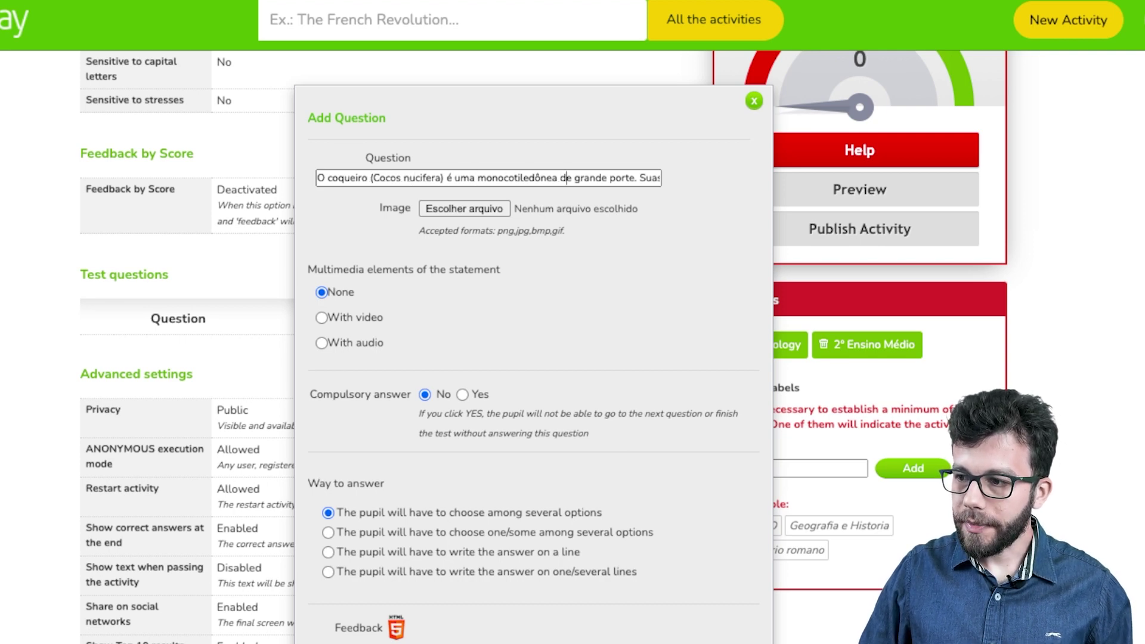
key(Right)
key(Right)
key(Right)
key(Right)
key(Right)
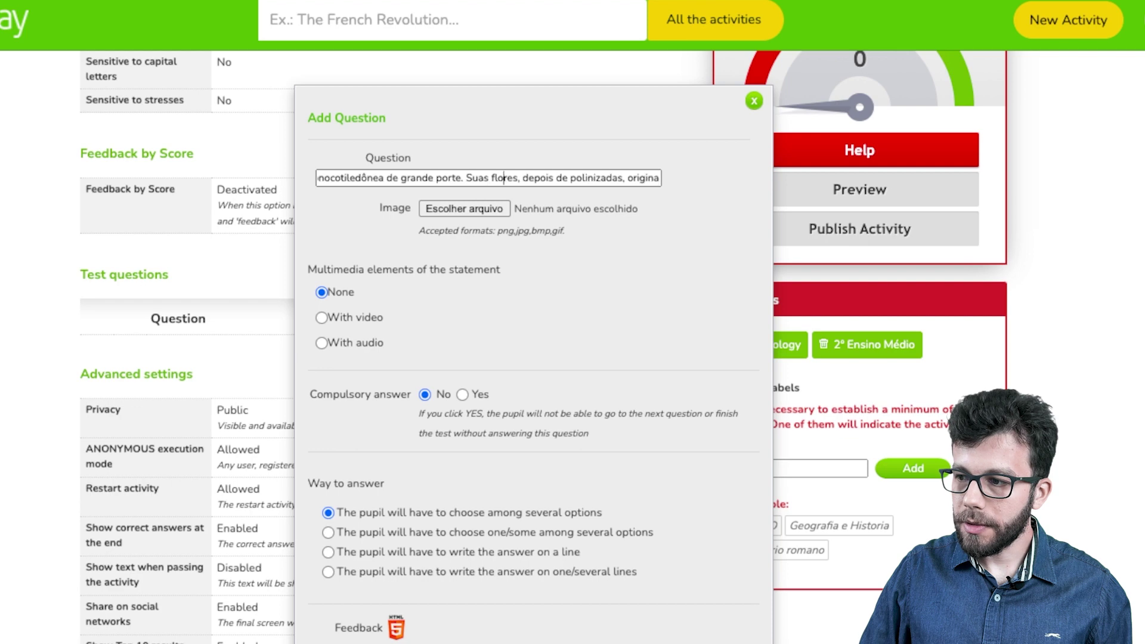
key(Right)
key(Right)
key(Right)
key(Right)
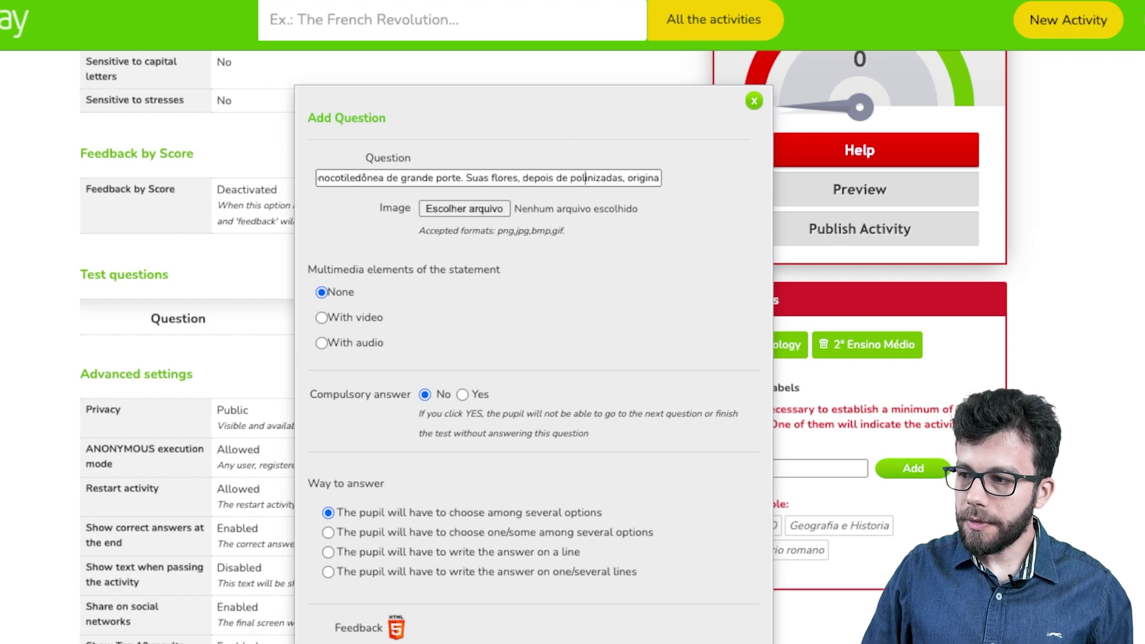
key(Right)
key(Right)
key(Right)
key(Right)
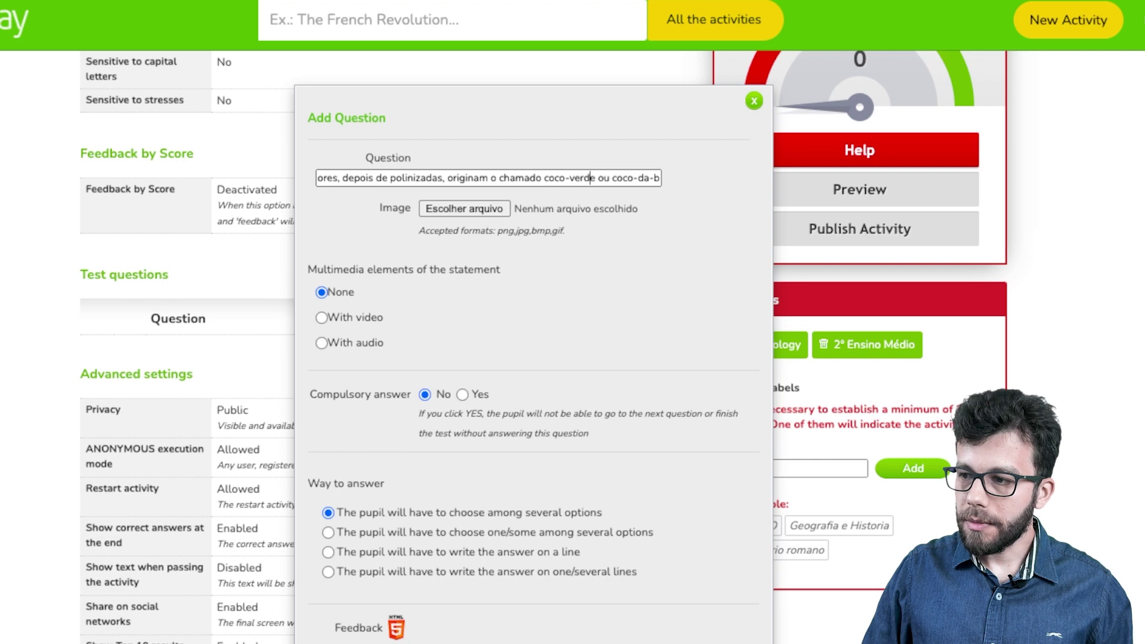
key(Right)
key(Right)
key(Right)
key(Right)
key(Right)
key(Right)
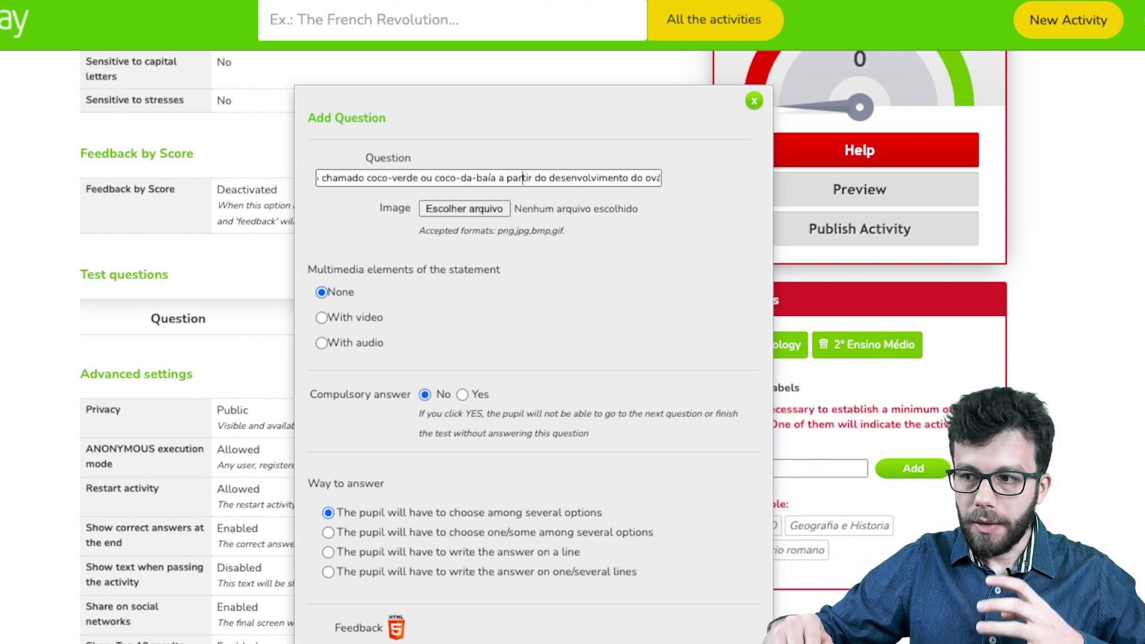
key(Right)
key(Right)
key(Right)
key(Right)
key(Right)
key(Right)
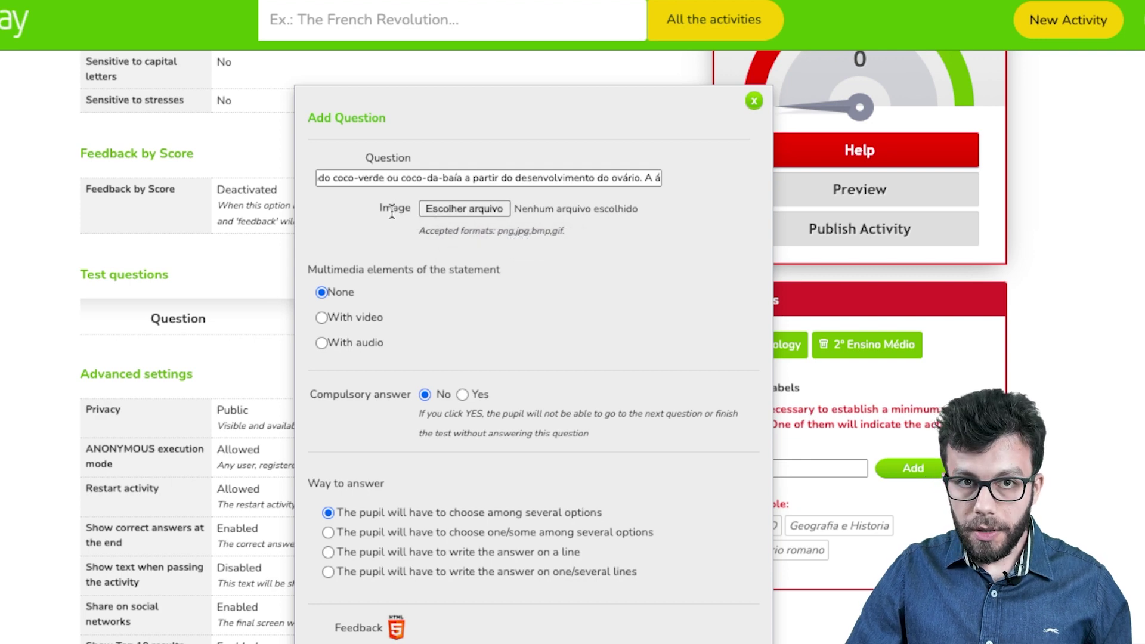
Step: Attach ideogram (1).jpeg from Downloads as the question's image
click(447, 209)
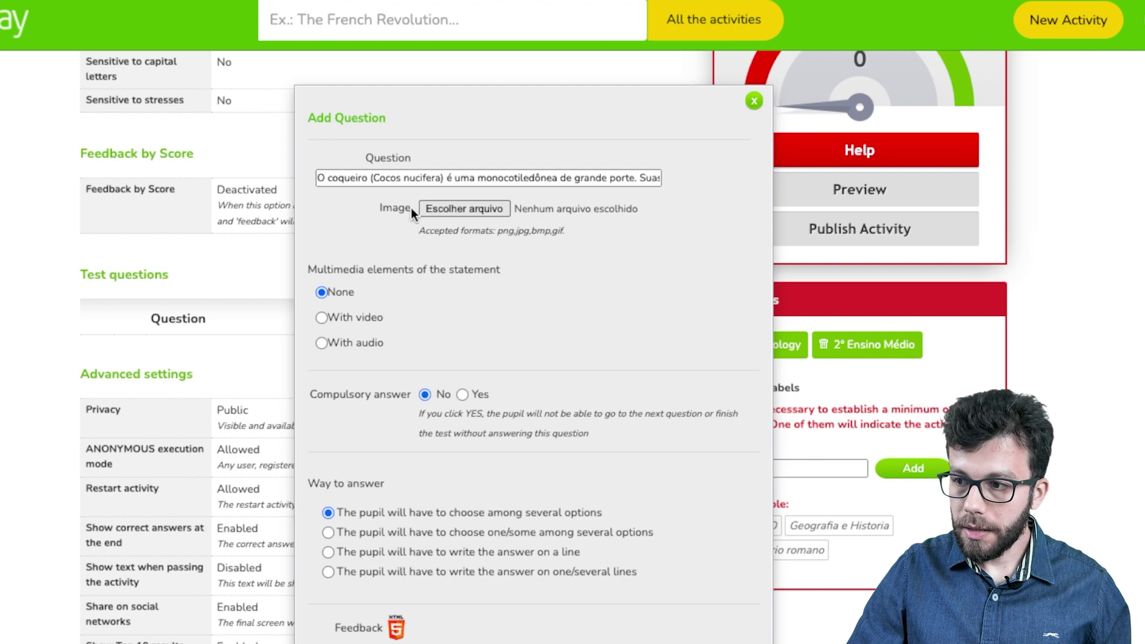
click(436, 211)
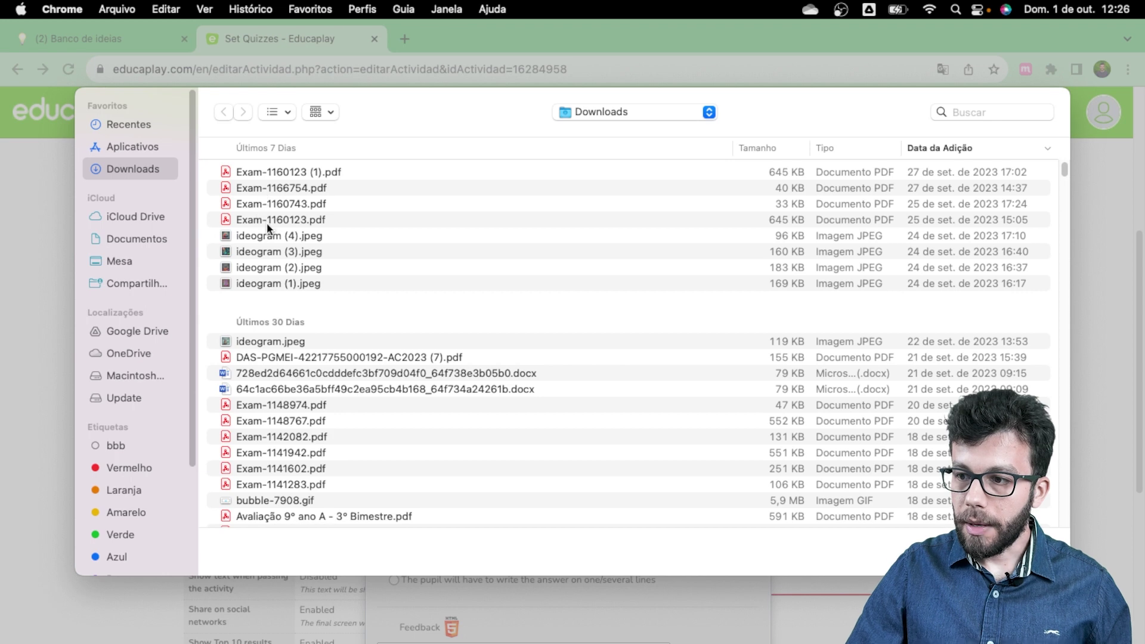
click(252, 280)
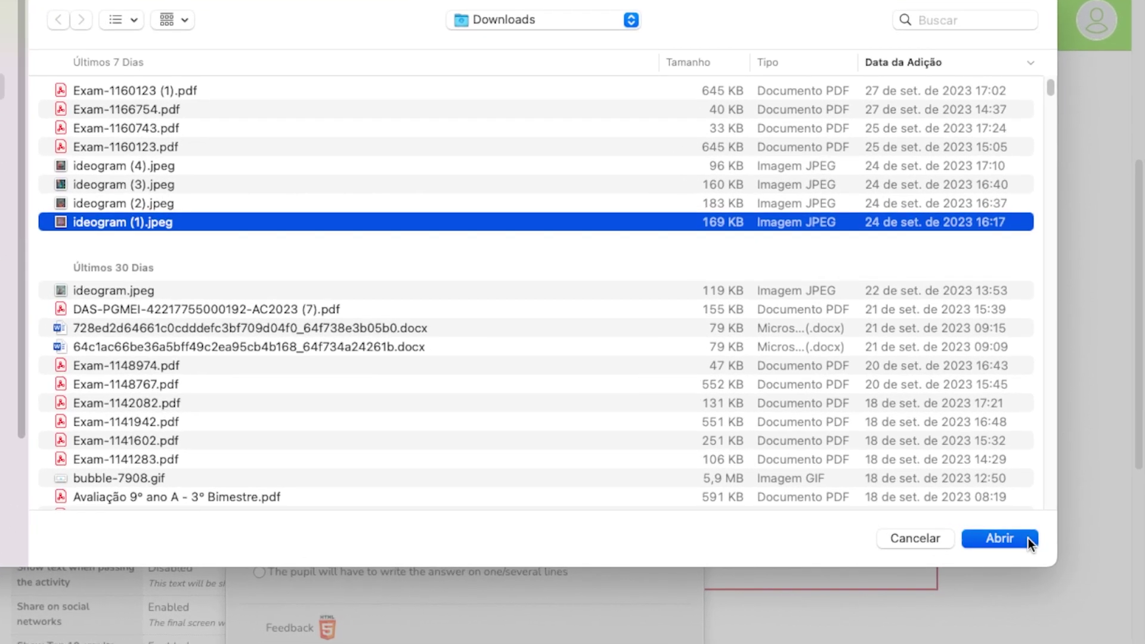
click(1044, 551)
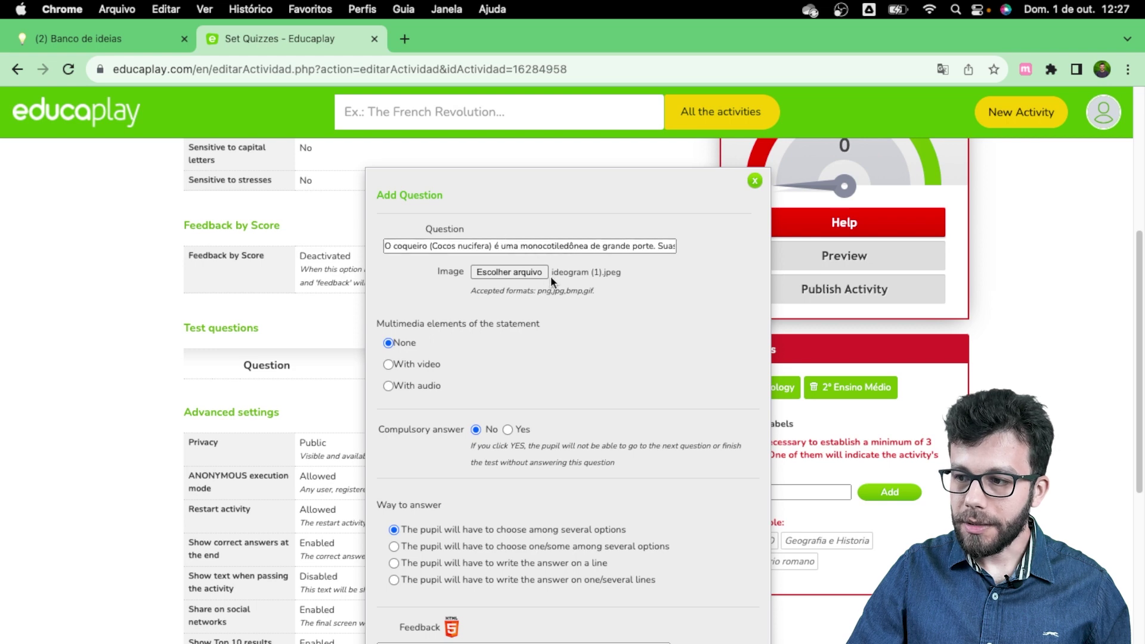
scroll(471, 358, down, 1)
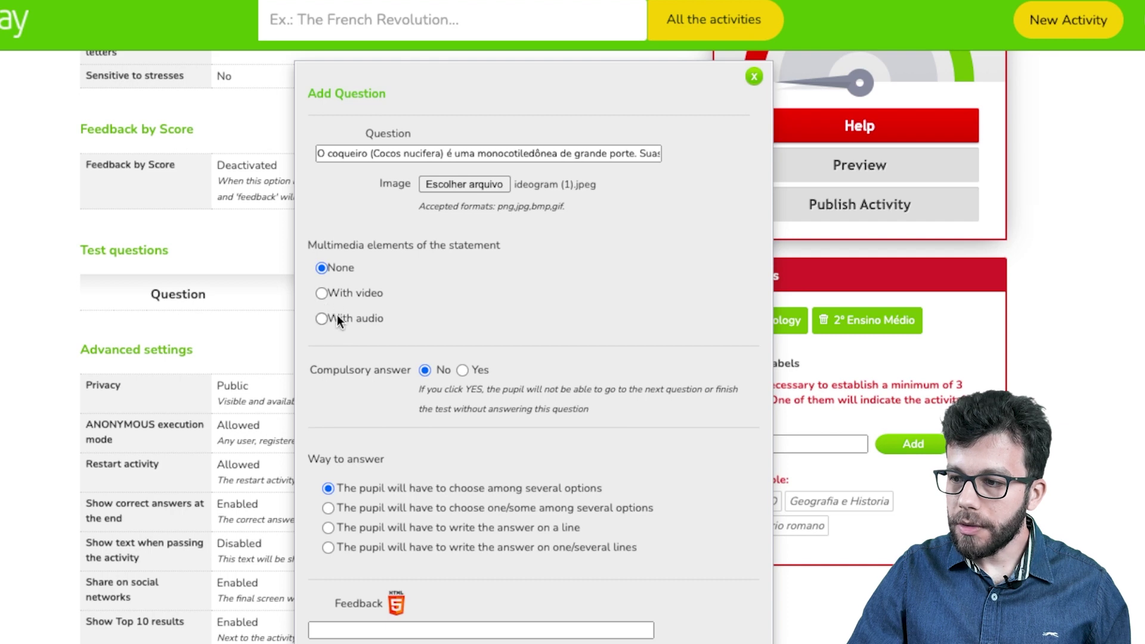
click(323, 294)
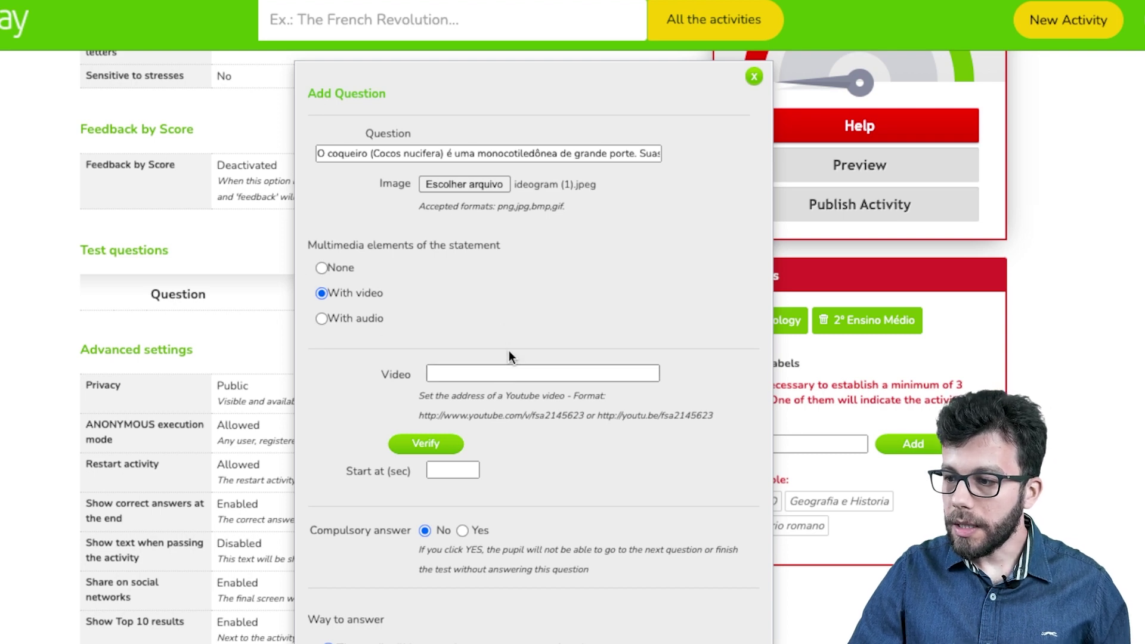
click(321, 319)
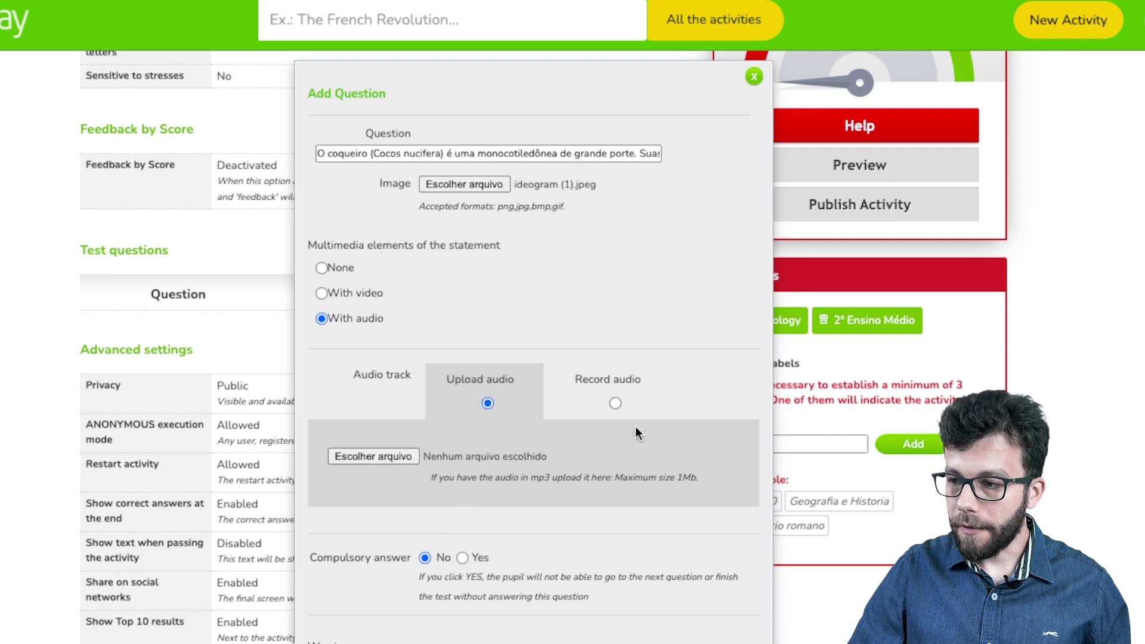
scroll(492, 428, down, 1)
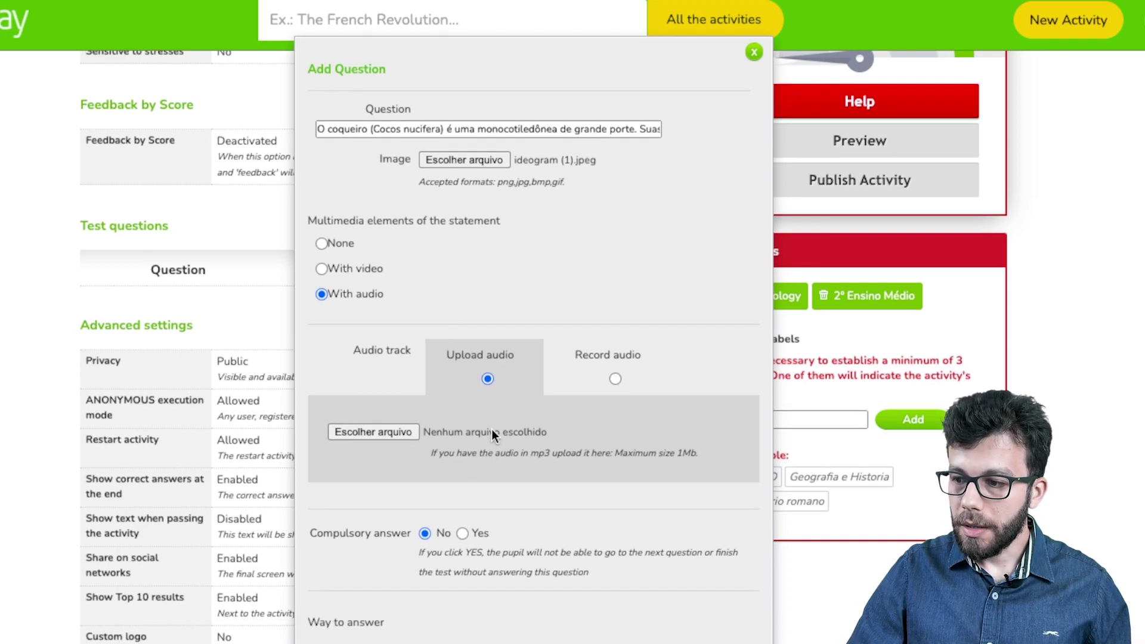
click(328, 239)
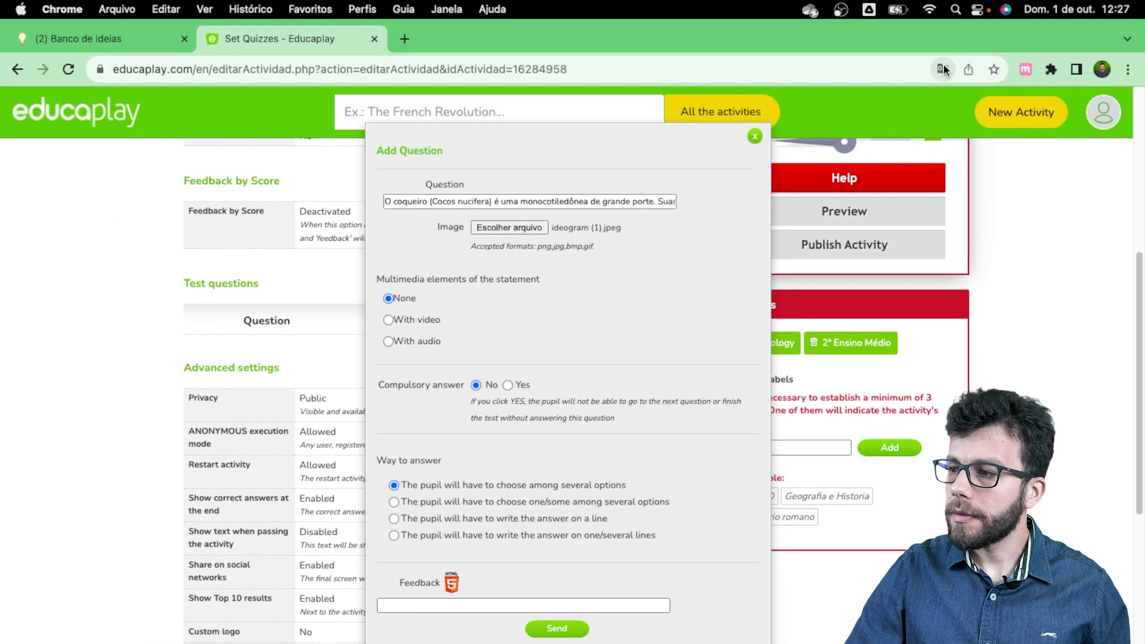
Step: Translate the editor into Portuguese and set Resposta obrigatória to Sim
click(942, 69)
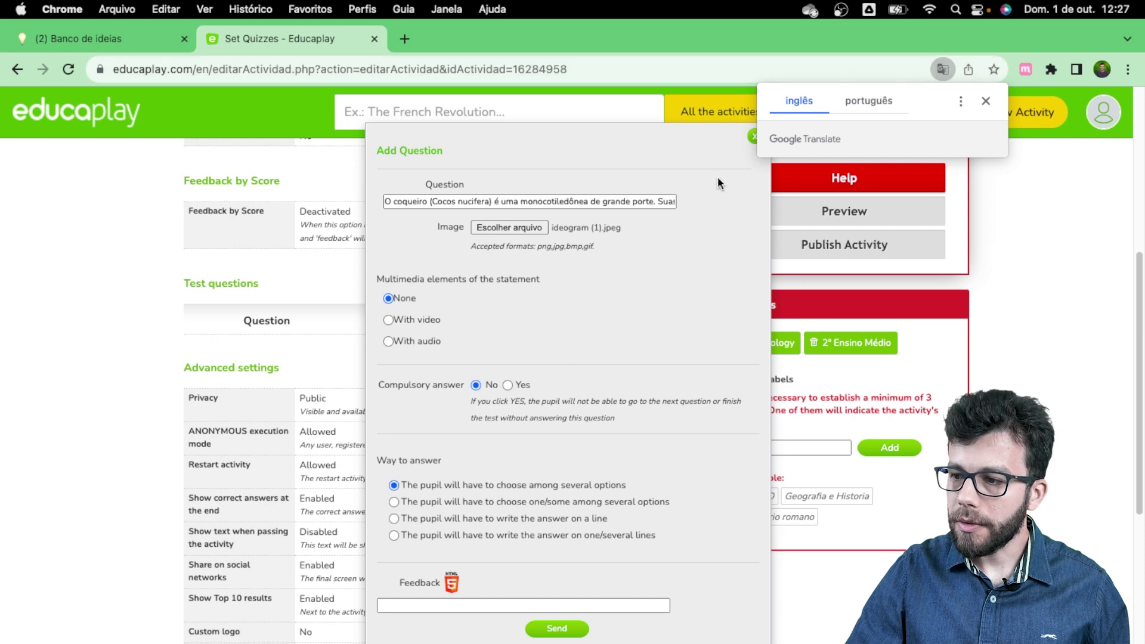
click(882, 101)
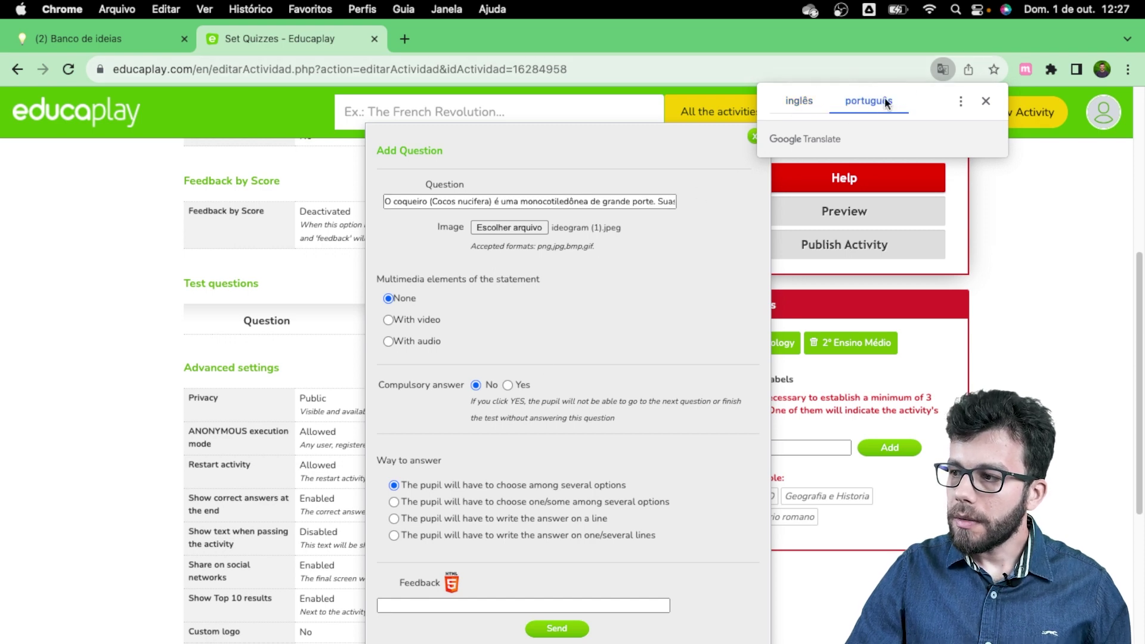
scroll(430, 423, down, 1)
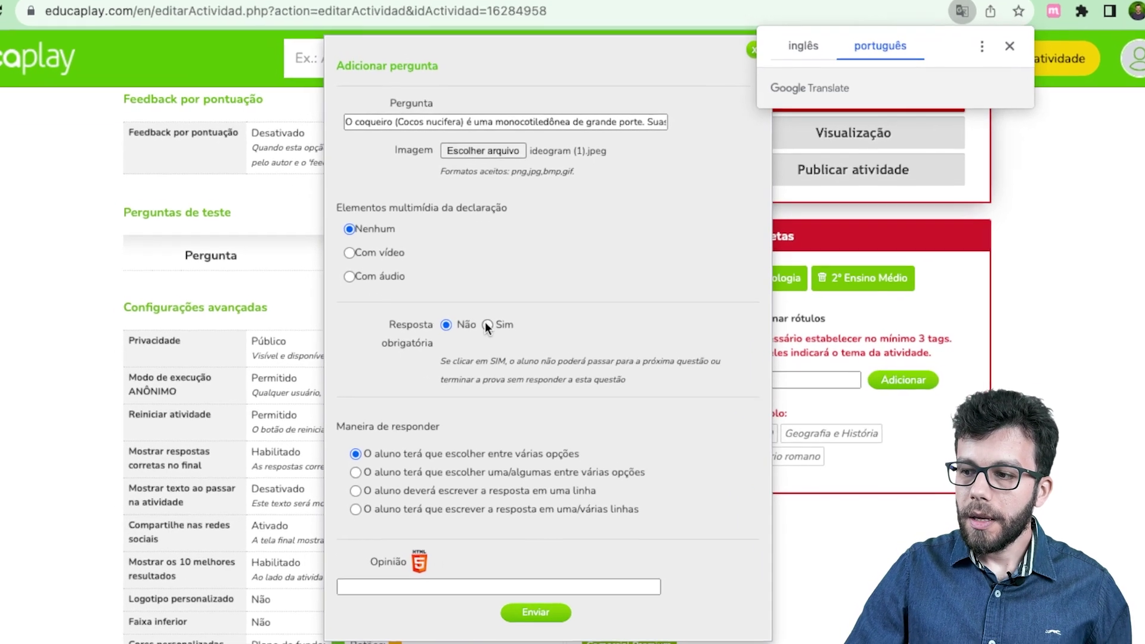
click(513, 353)
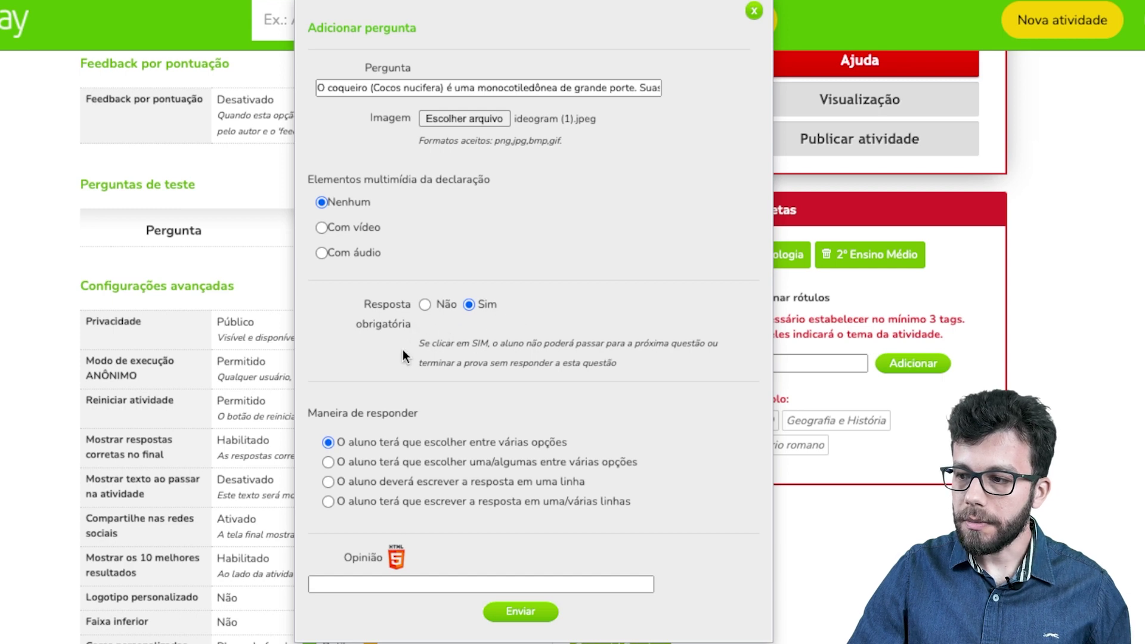
scroll(399, 365, down, 1)
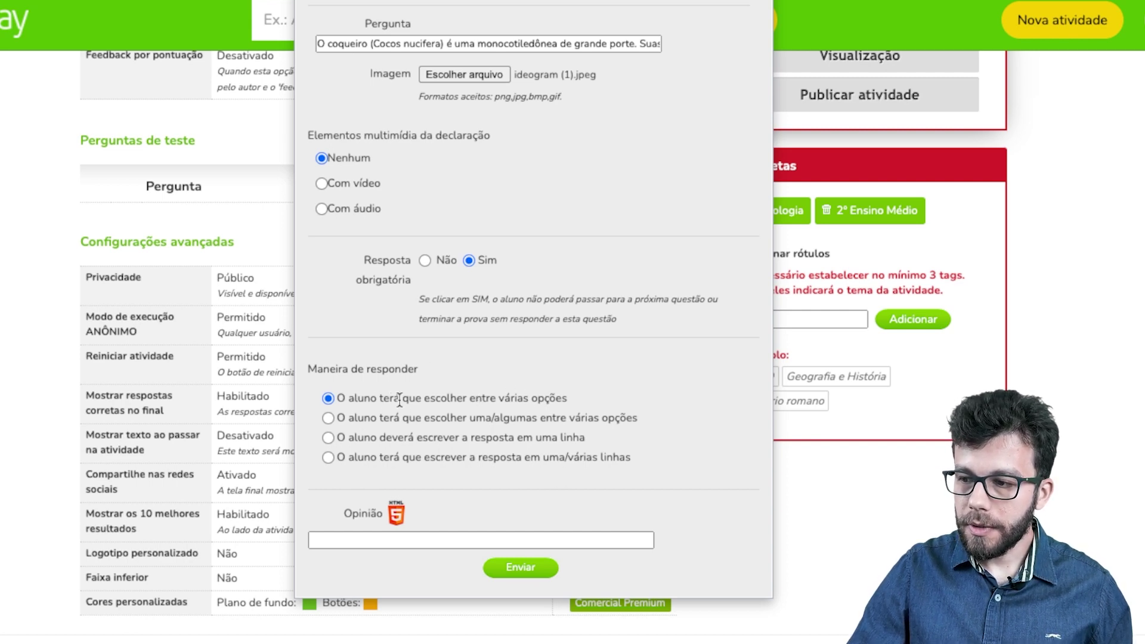
scroll(460, 463, down, 3)
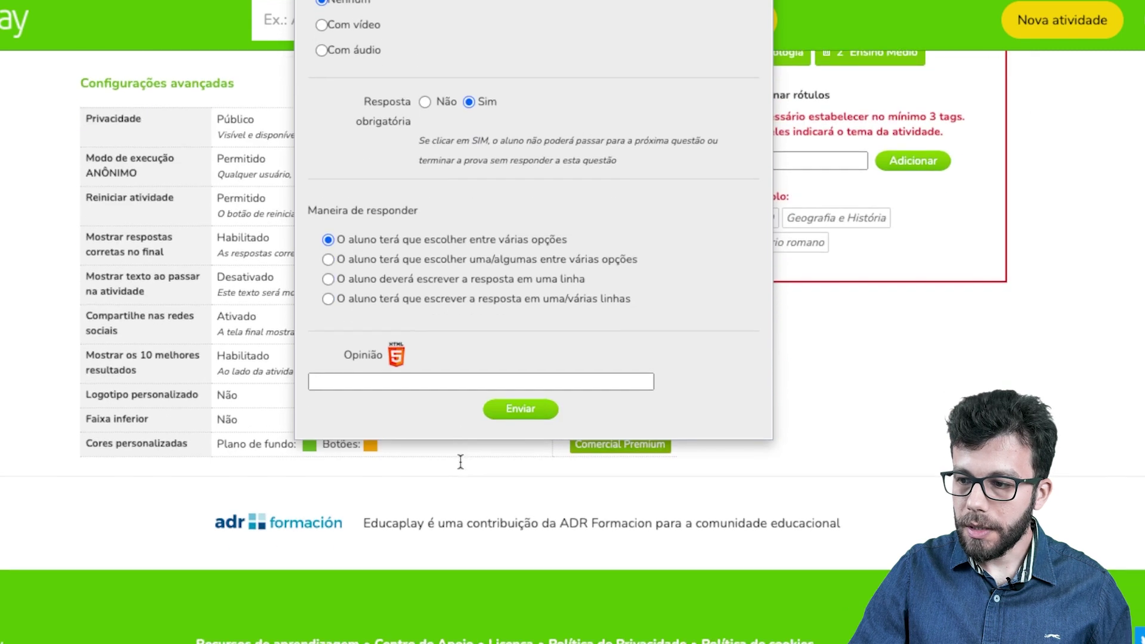
Step: Fill the Opinião feedback with the saved 'Os frutos carnosos…' explanation and submit the question
click(388, 379)
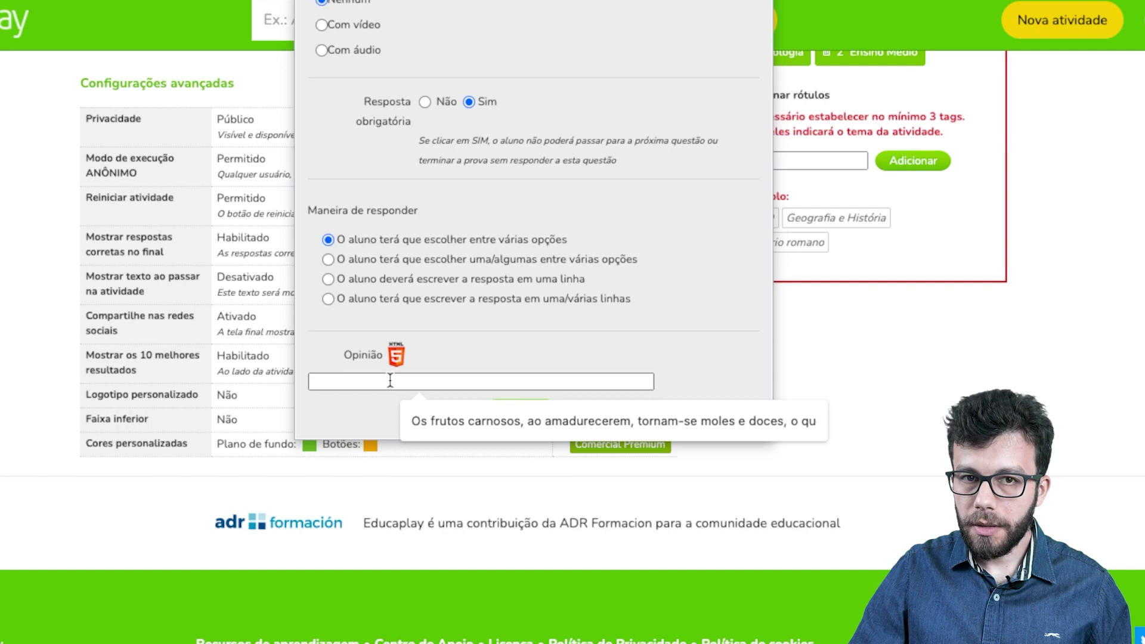
click(471, 422)
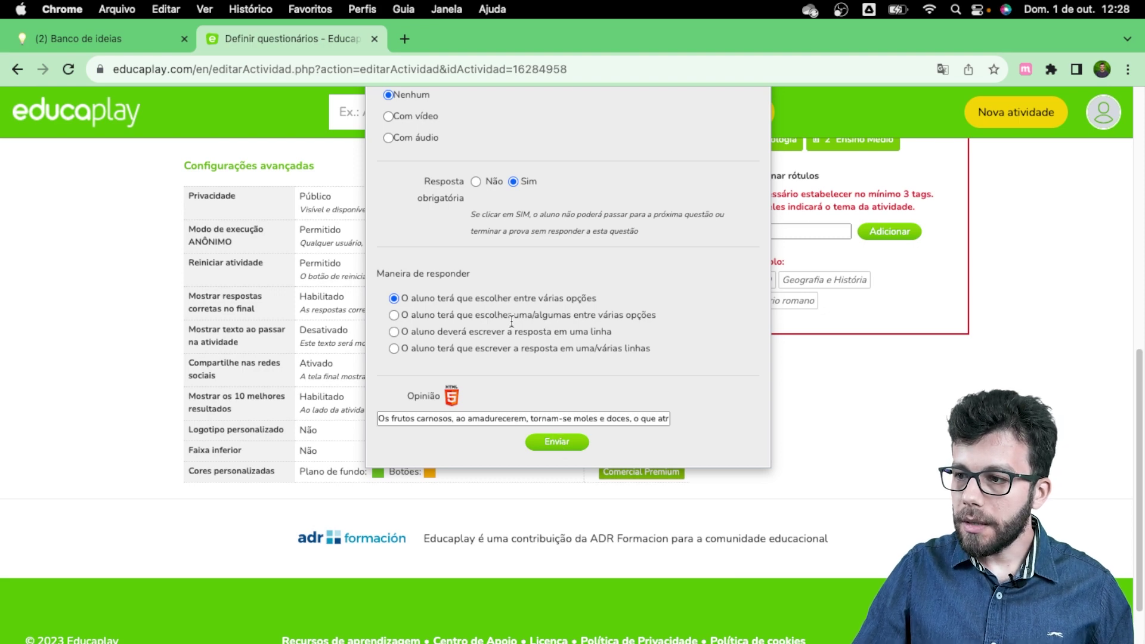
scroll(510, 323, up, 3)
scroll(510, 327, up, 3)
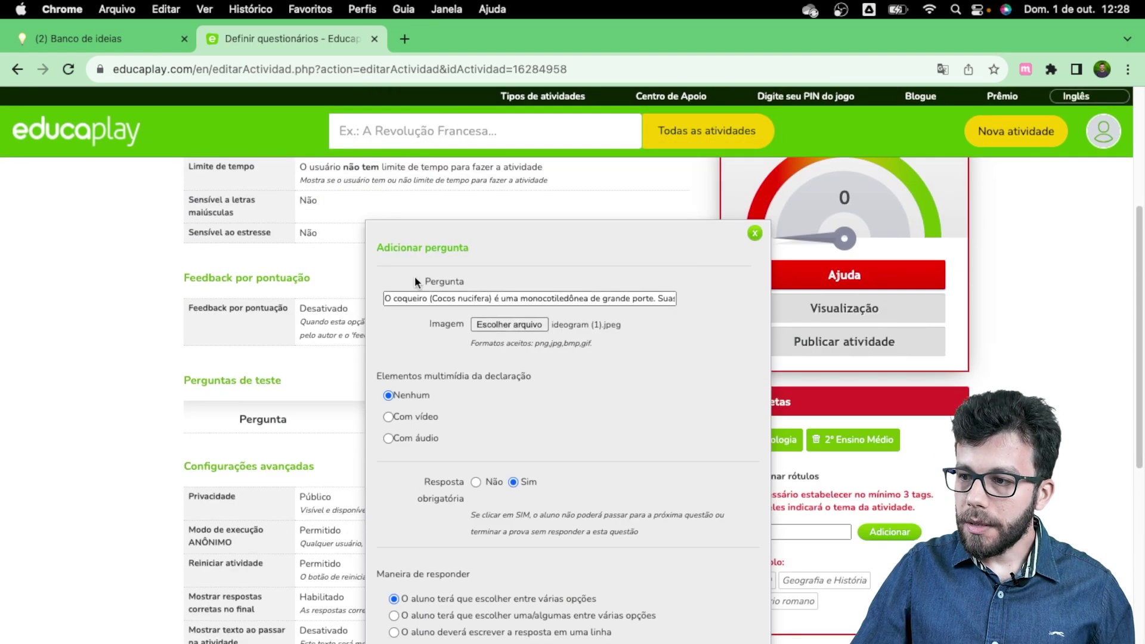
scroll(510, 334, down, 5)
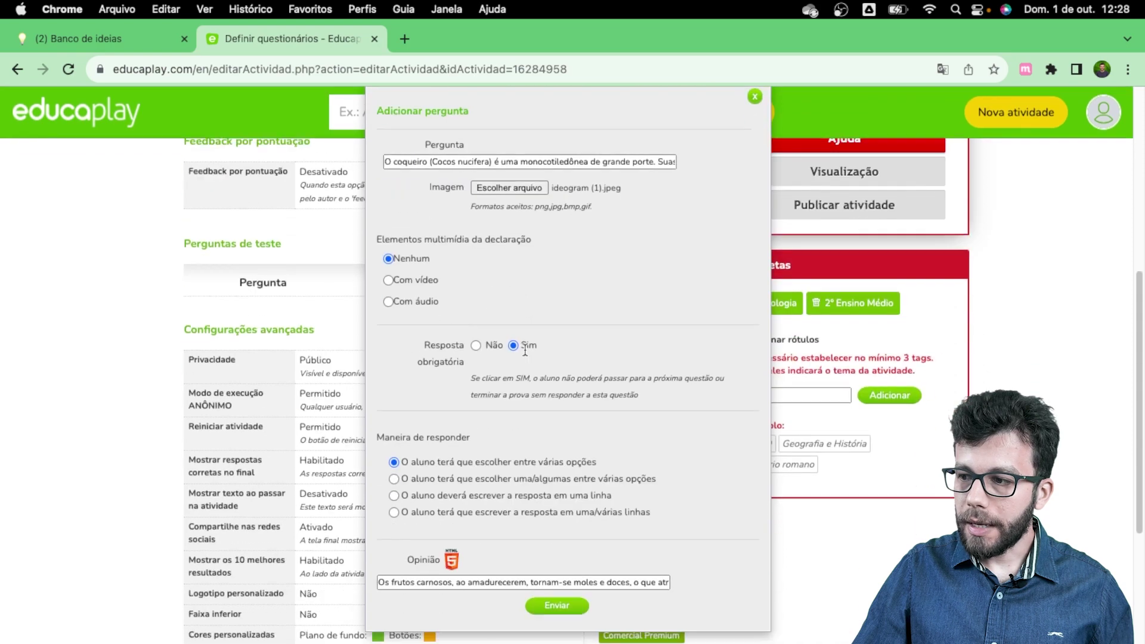
scroll(524, 352, up, 2)
scroll(513, 346, down, 3)
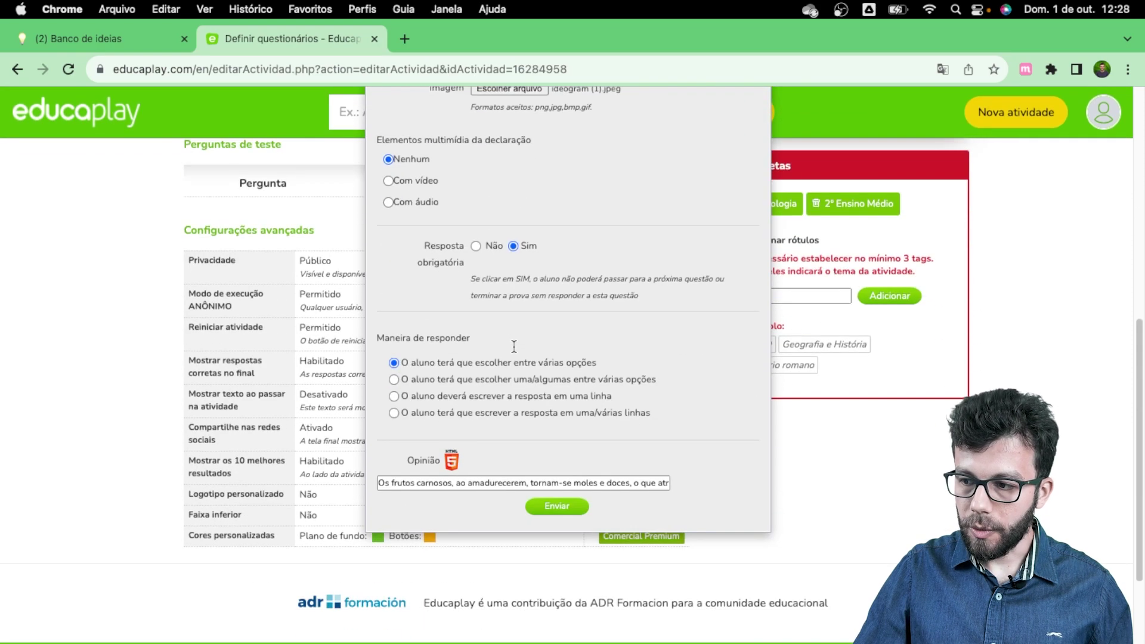
scroll(495, 269, up, 4)
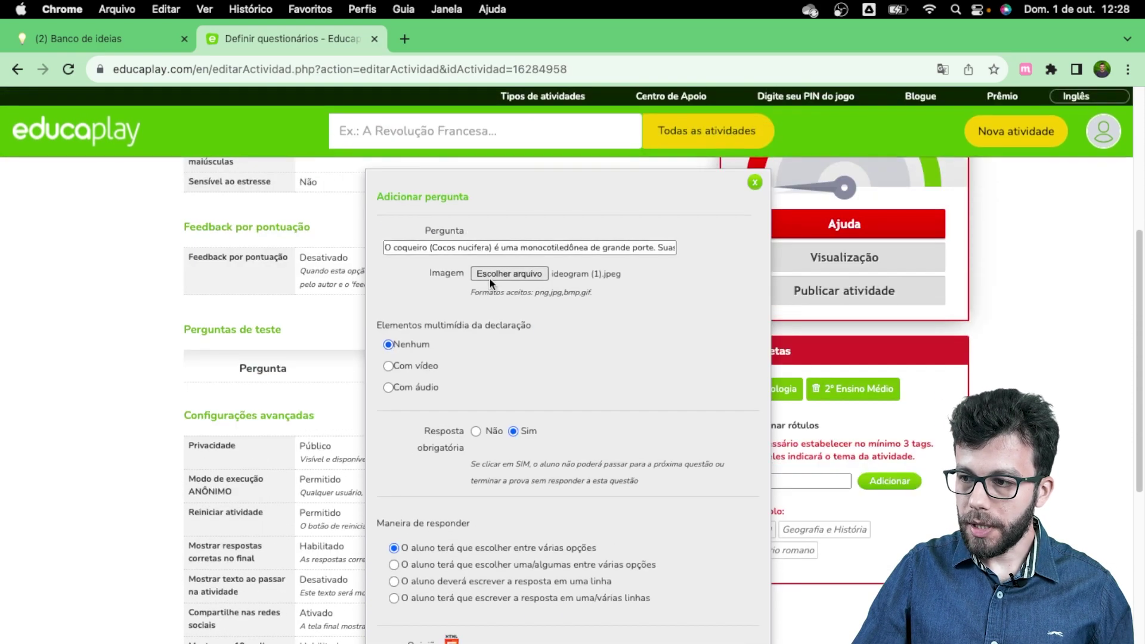
scroll(505, 277, down, 7)
scroll(504, 276, up, 6)
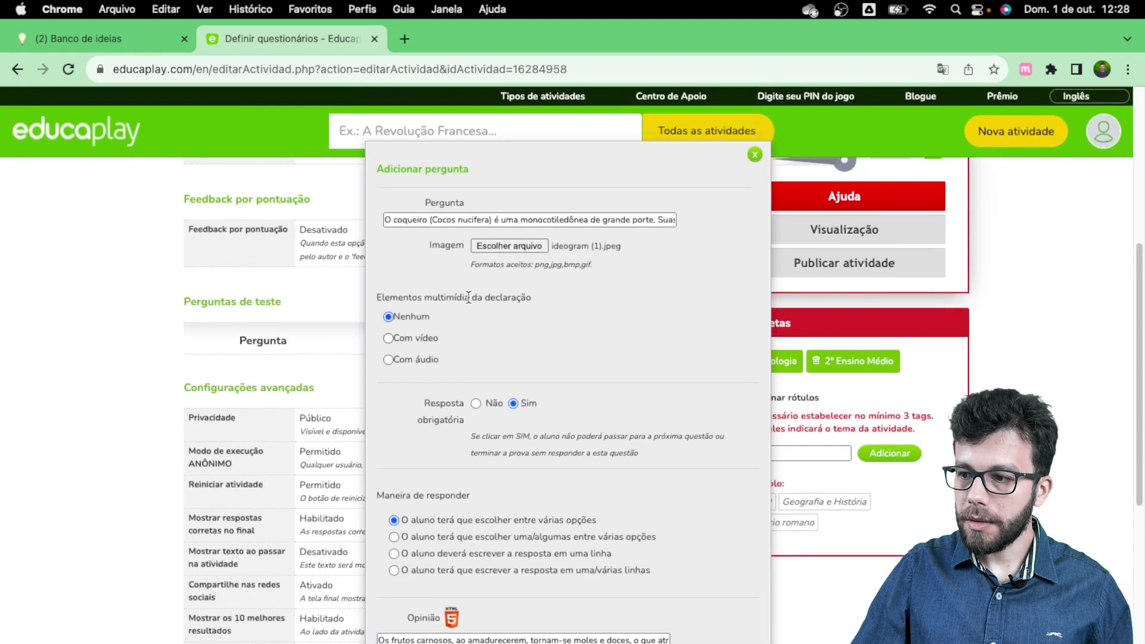
scroll(541, 392, down, 6)
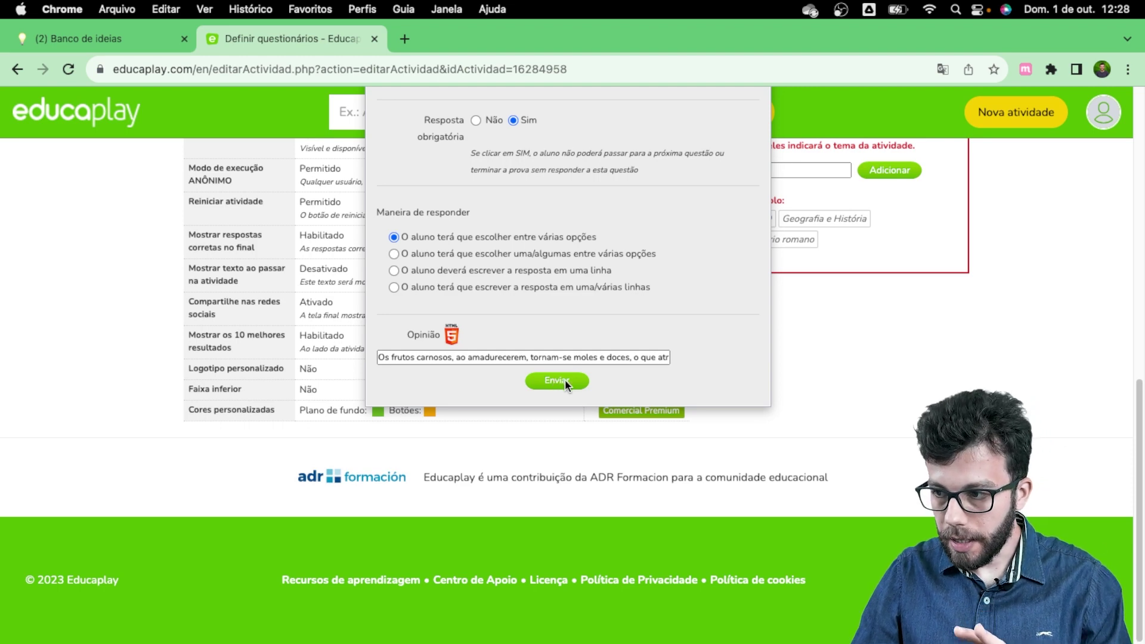
click(564, 380)
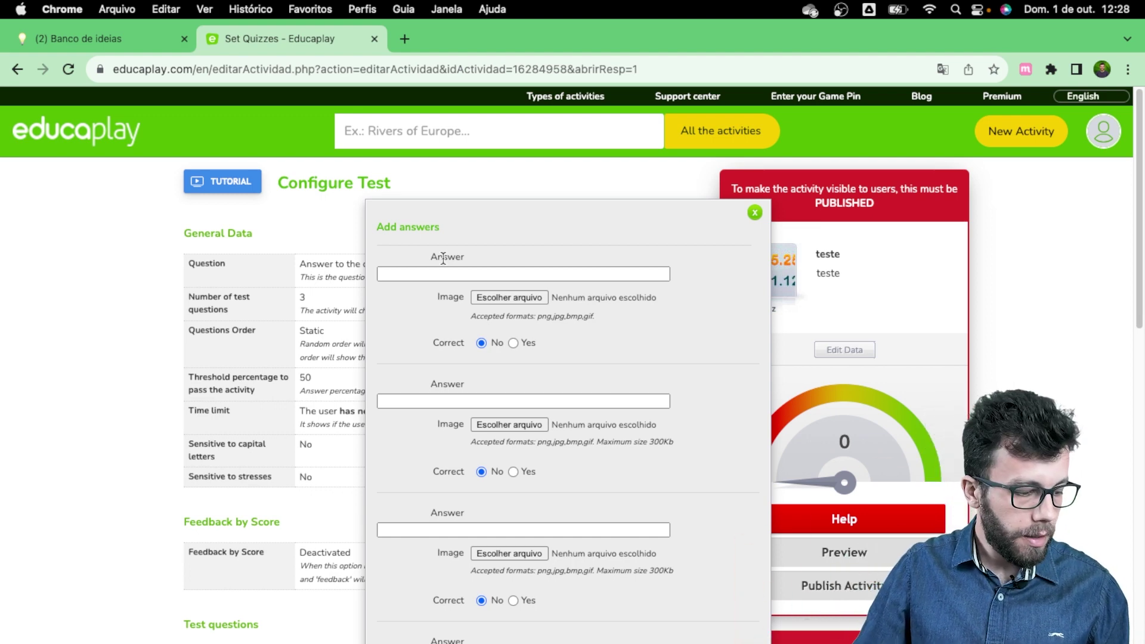
Step: Fill four answers: 'conjunto de pétalas concrescidas.', 'ovário desenvolvido.', the angiosperm seed and tomato/cashew statements
click(474, 269)
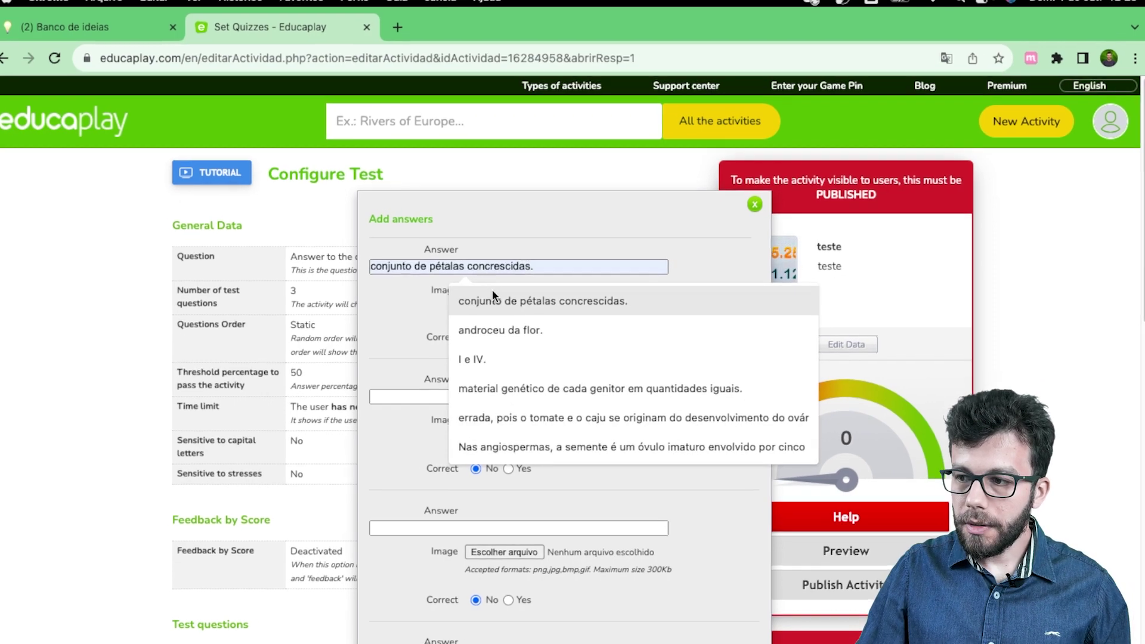
click(492, 306)
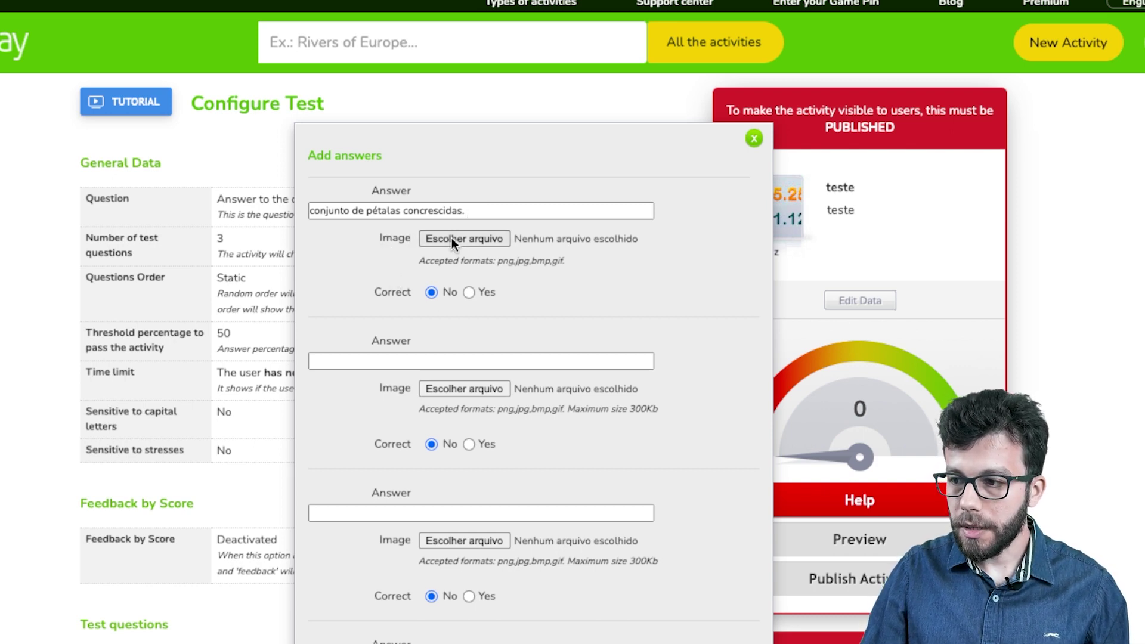
click(460, 356)
click(467, 400)
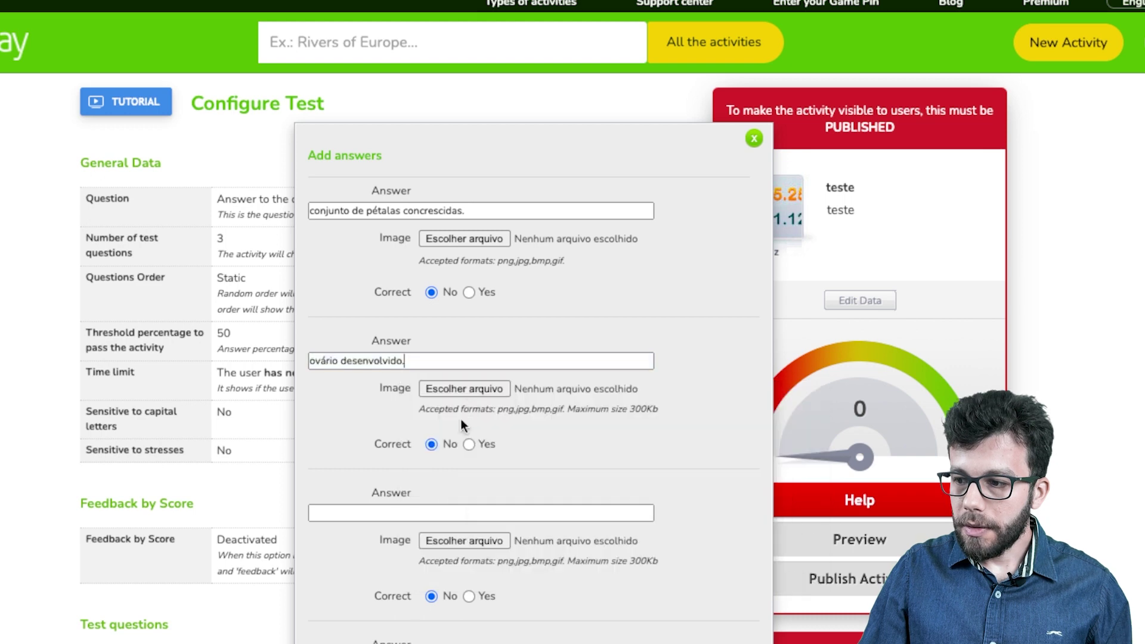
click(445, 514)
click(478, 441)
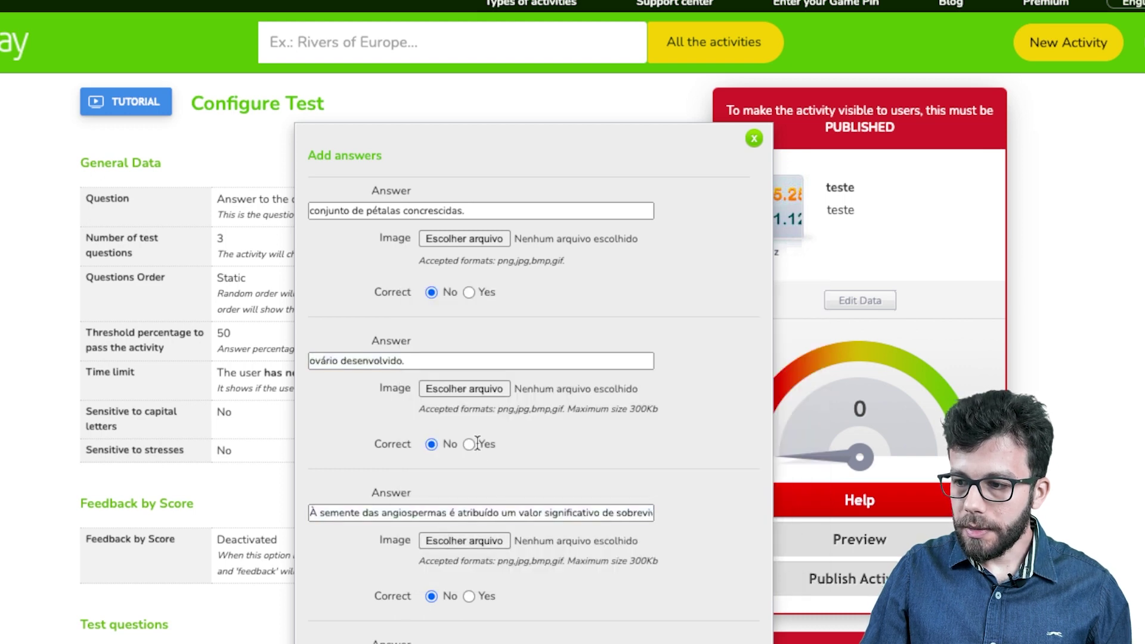
scroll(459, 477, down, 3)
click(446, 501)
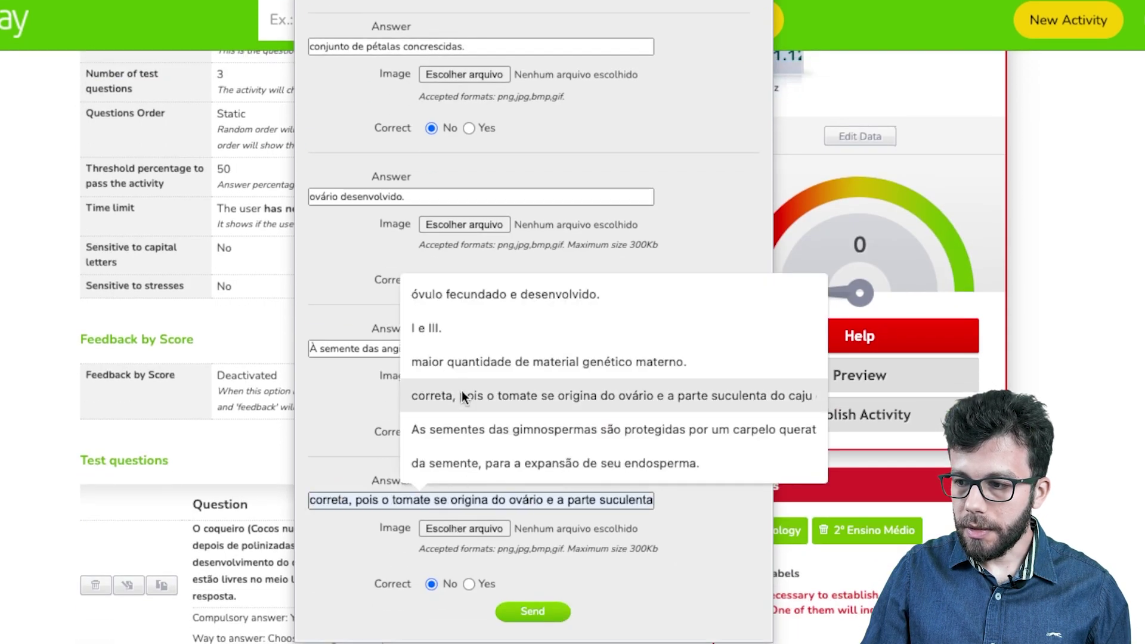
click(462, 395)
Step: Mark 'conjunto de pétalas concrescidas.' as correct and send the four answers
scroll(461, 510, down, 2)
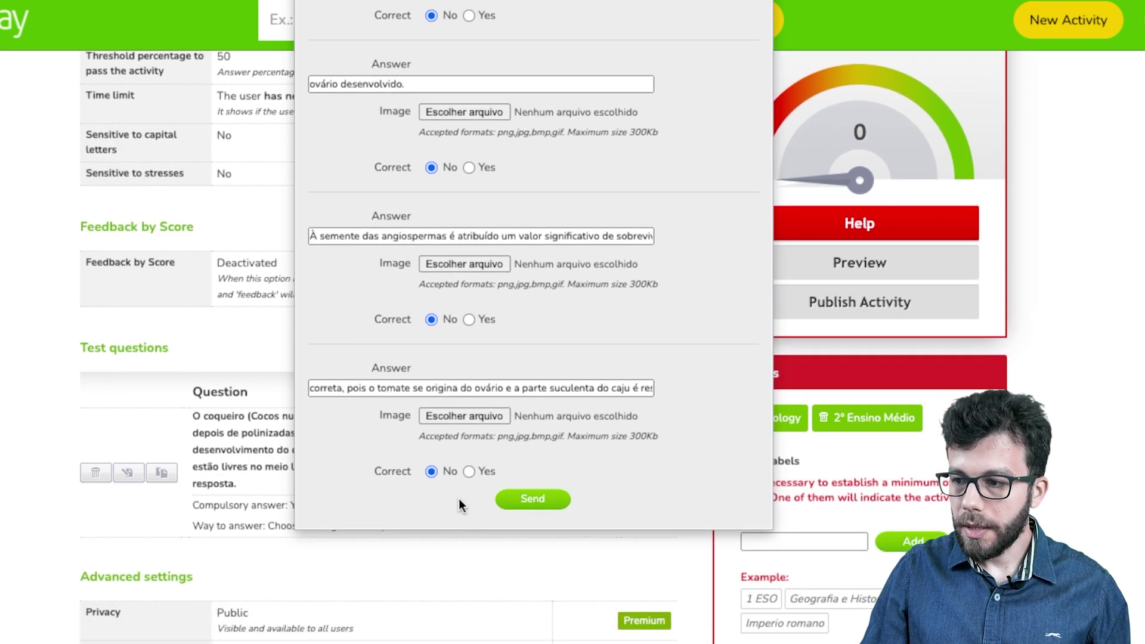
scroll(447, 317, up, 1)
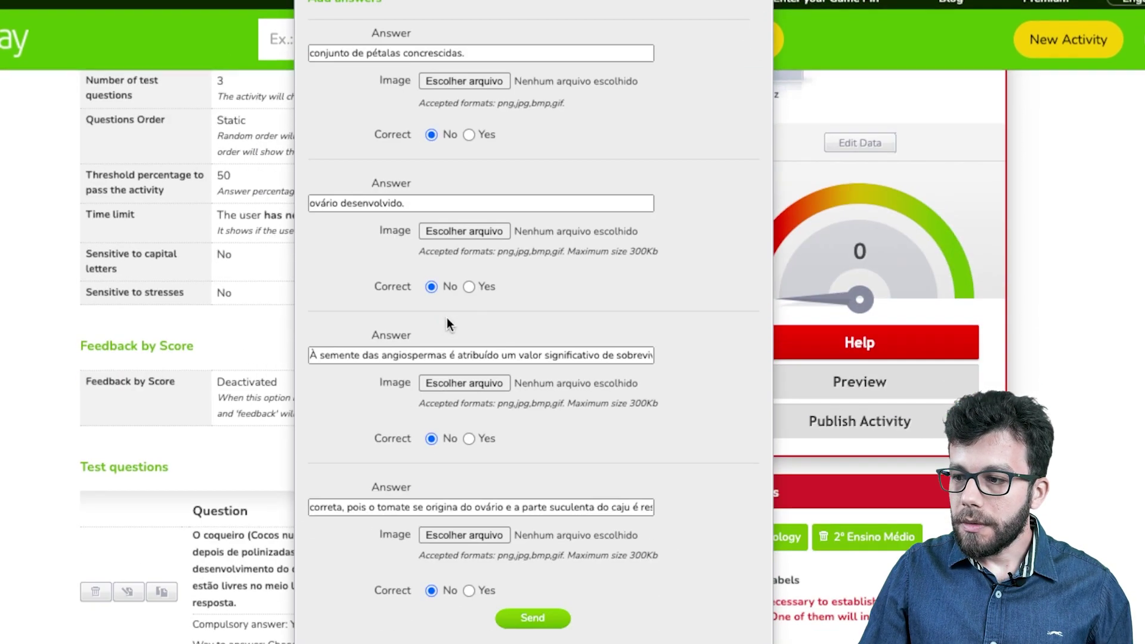
scroll(436, 298, up, 1)
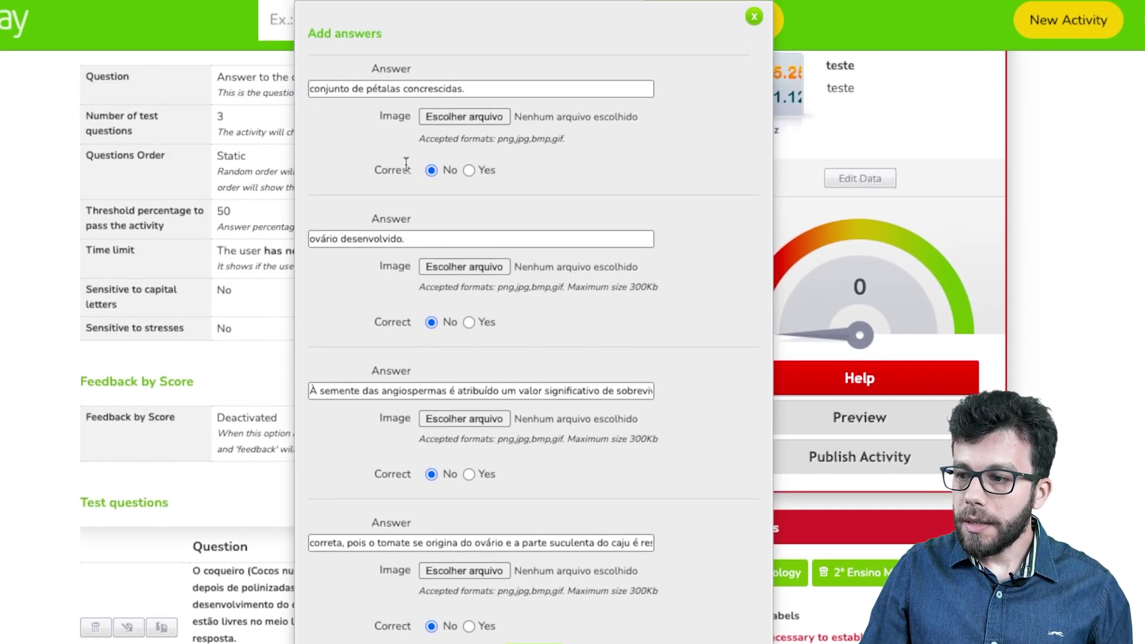
scroll(409, 399, down, 1)
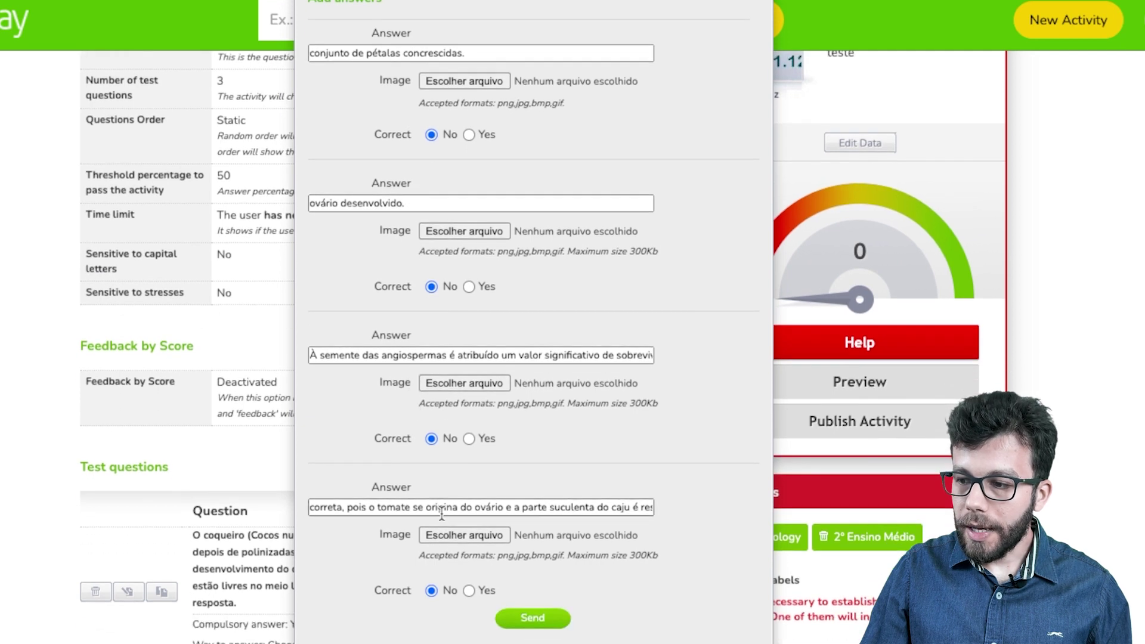
scroll(441, 512, down, 1)
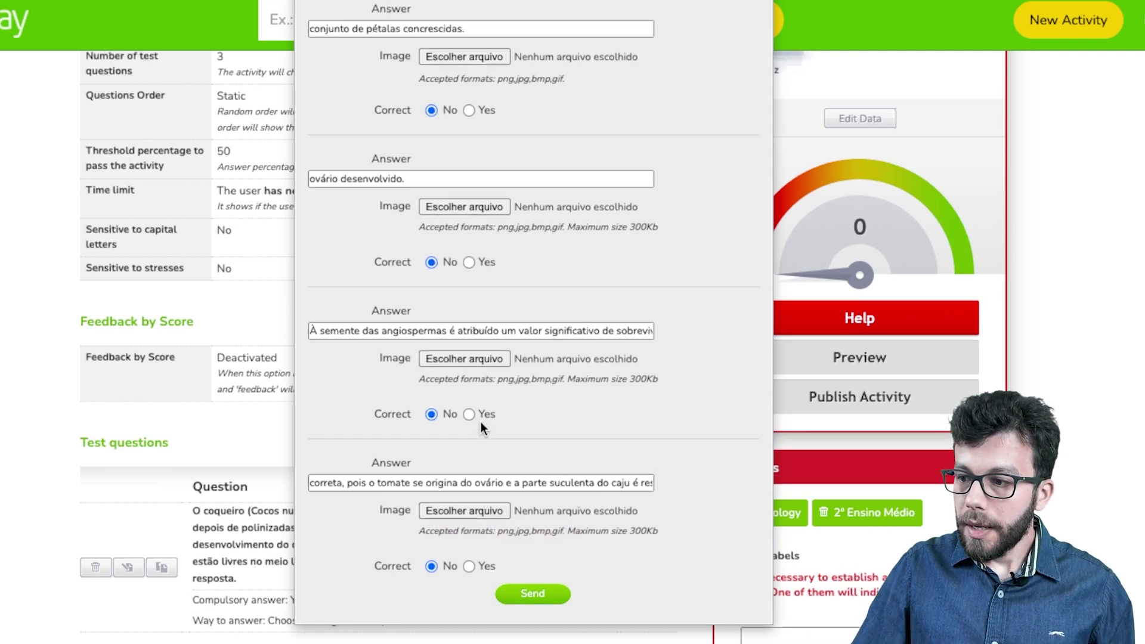
scroll(481, 421, up, 1)
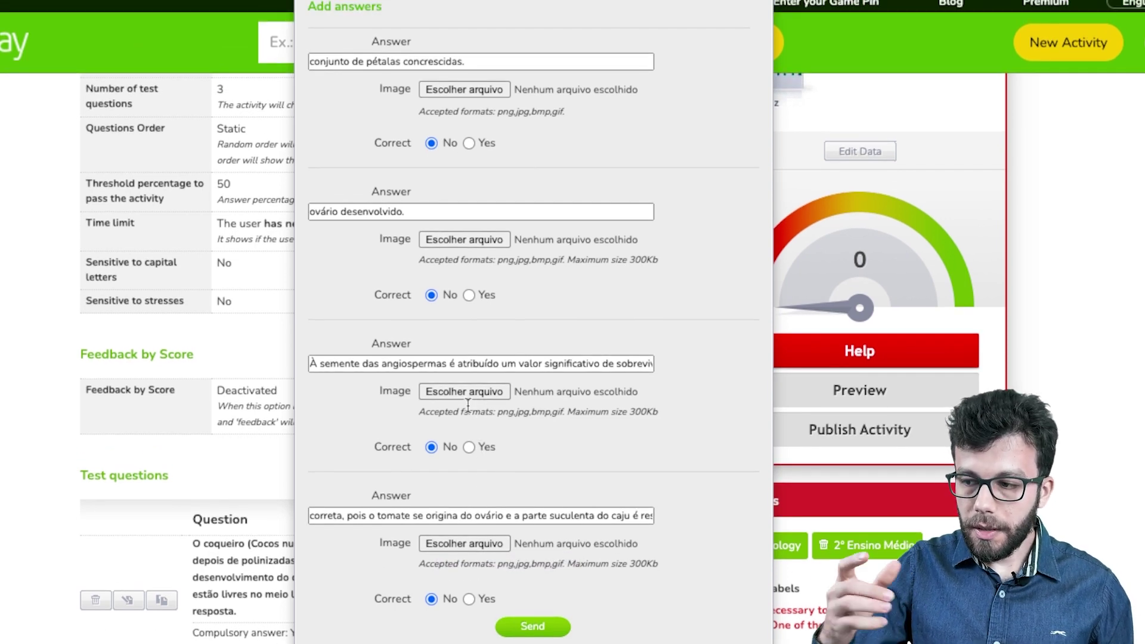
scroll(468, 405, down, 5)
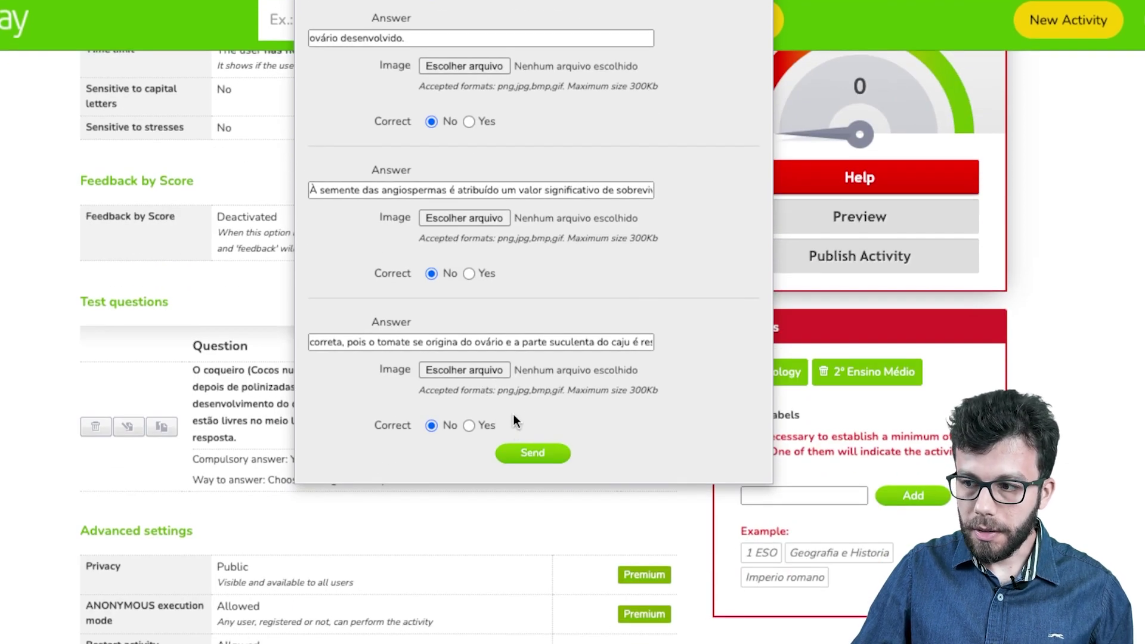
scroll(513, 405, up, 1)
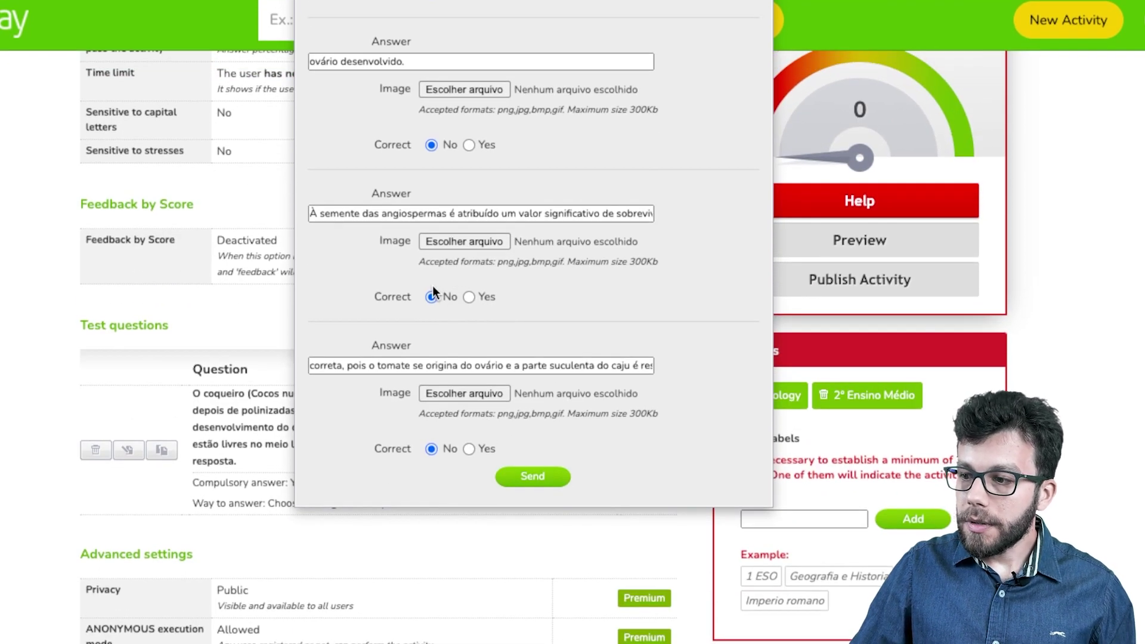
scroll(459, 197, up, 1)
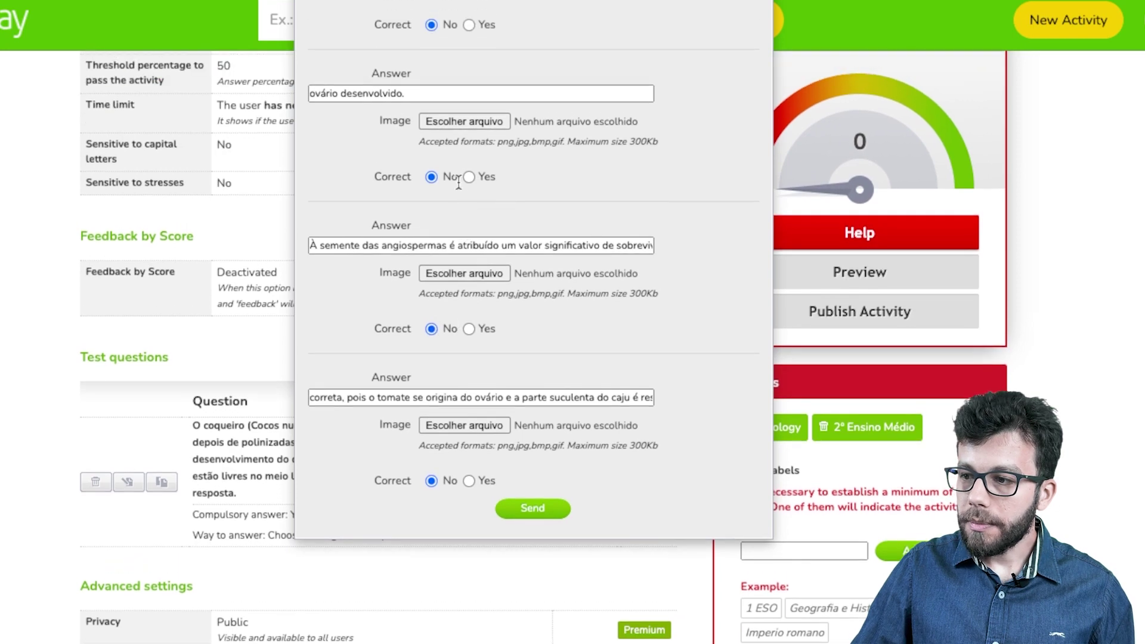
scroll(458, 203, down, 5)
scroll(455, 218, up, 12)
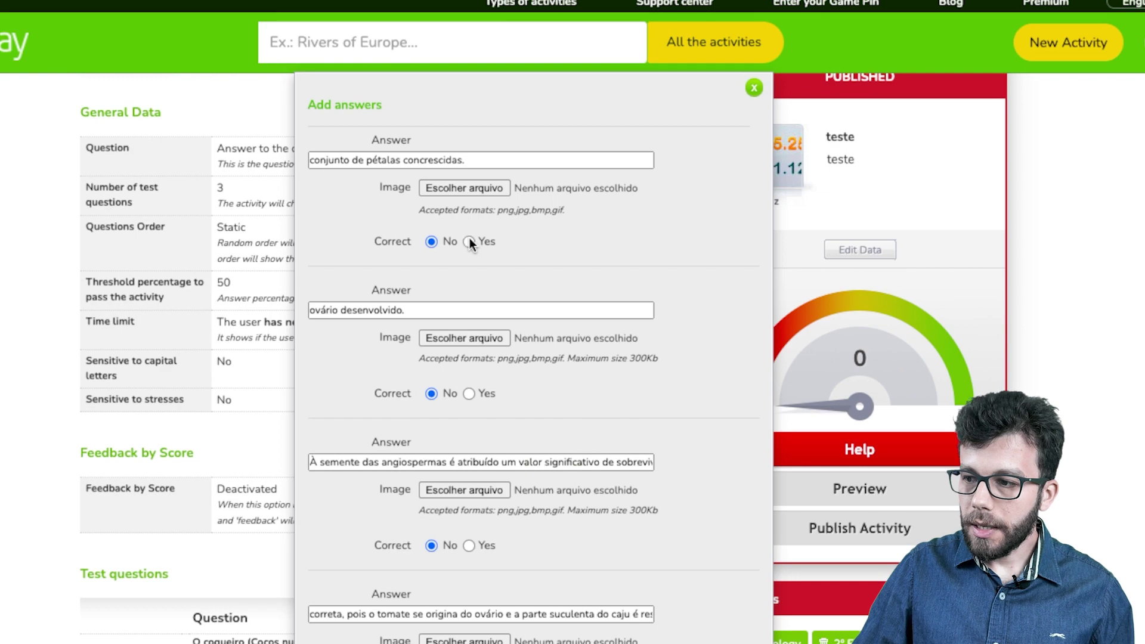
click(469, 242)
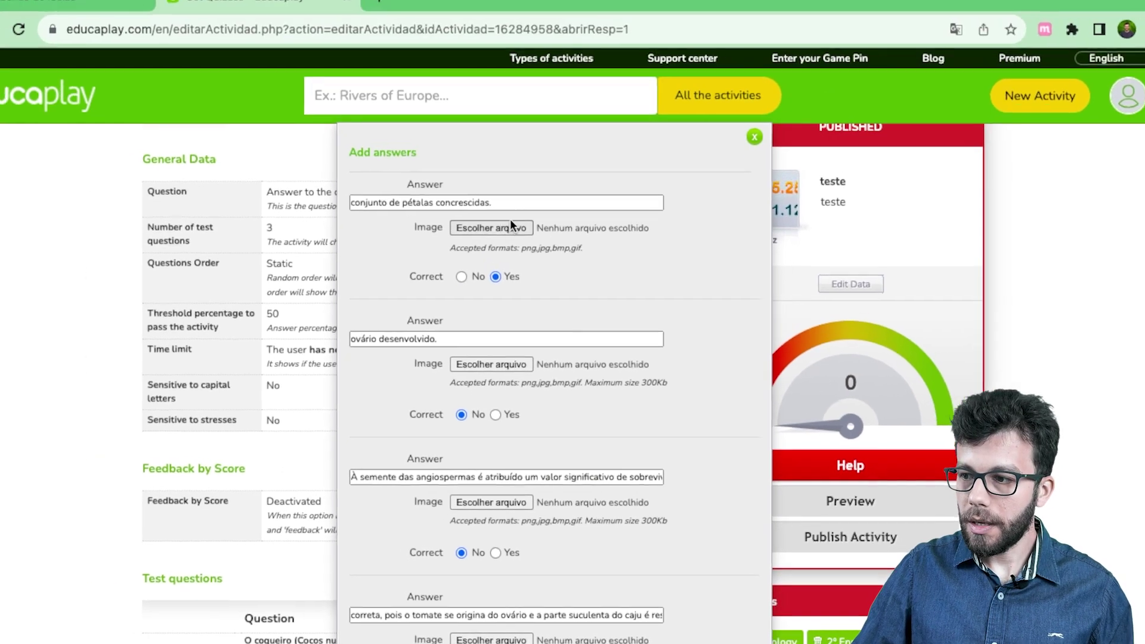
scroll(580, 311, down, 6)
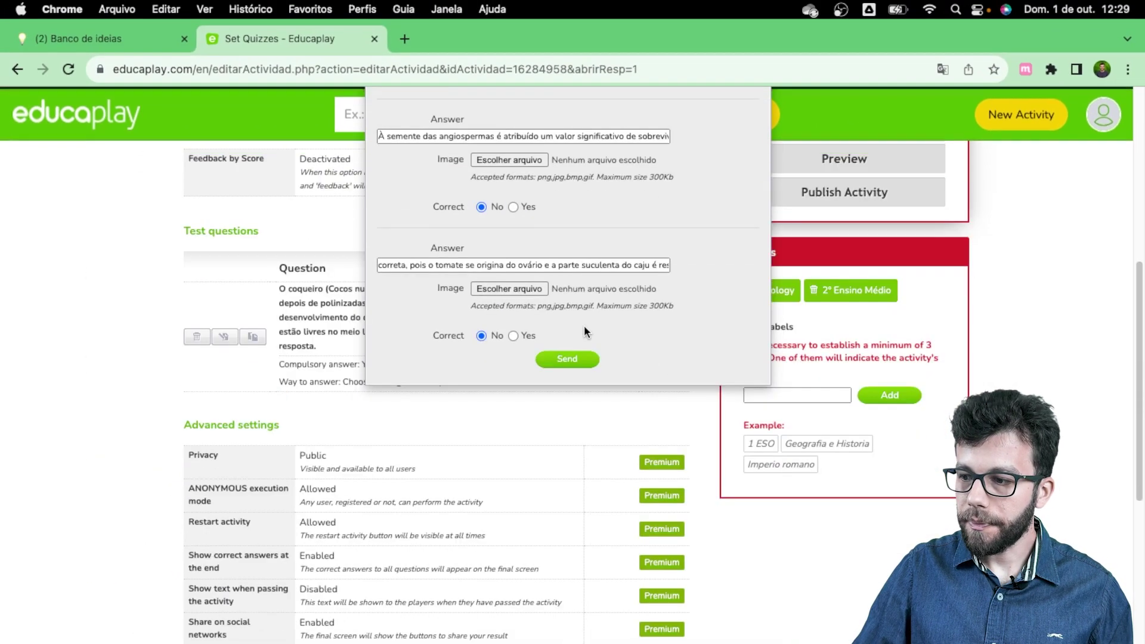
click(560, 360)
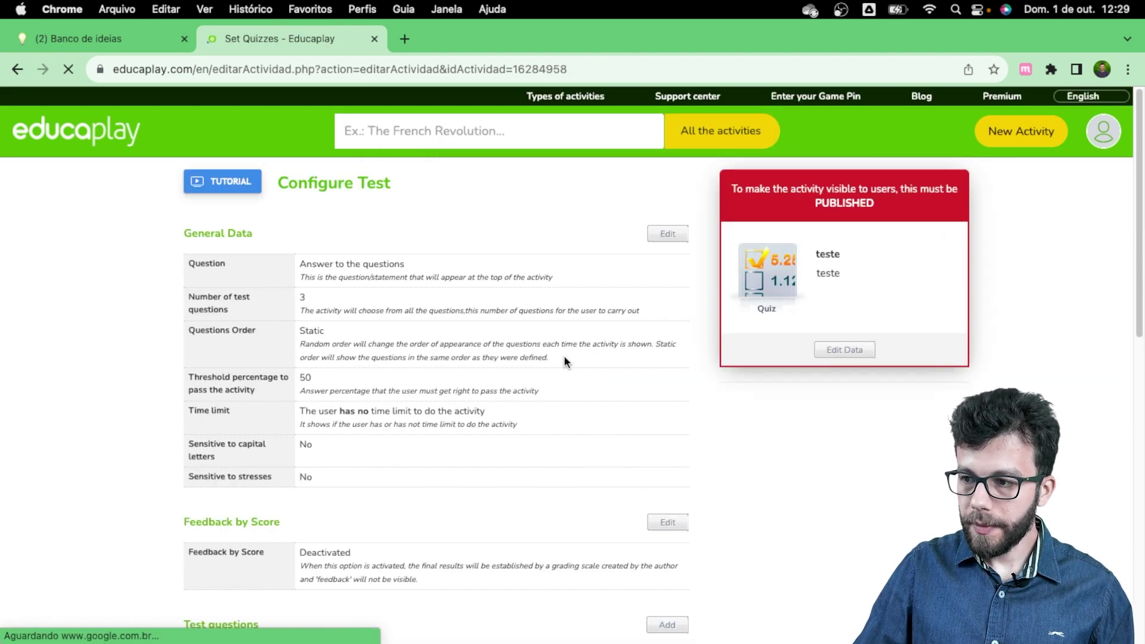
Step: Scroll down to the Test questions table to review the coconut palm question's four saved answers
scroll(420, 414, down, 5)
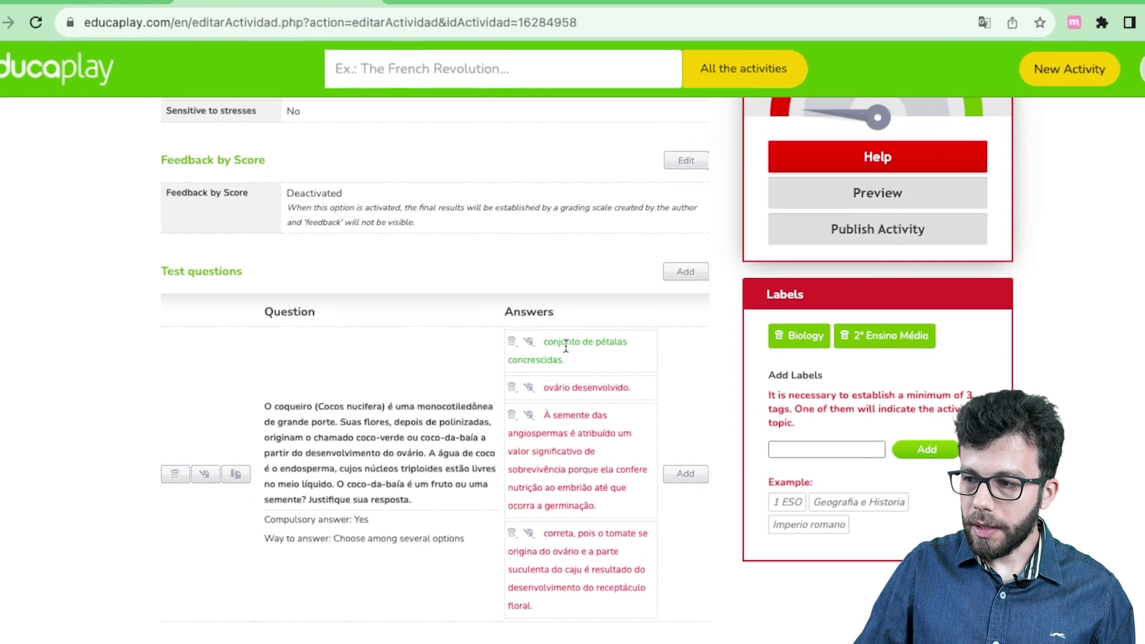
scroll(583, 507, down, 2)
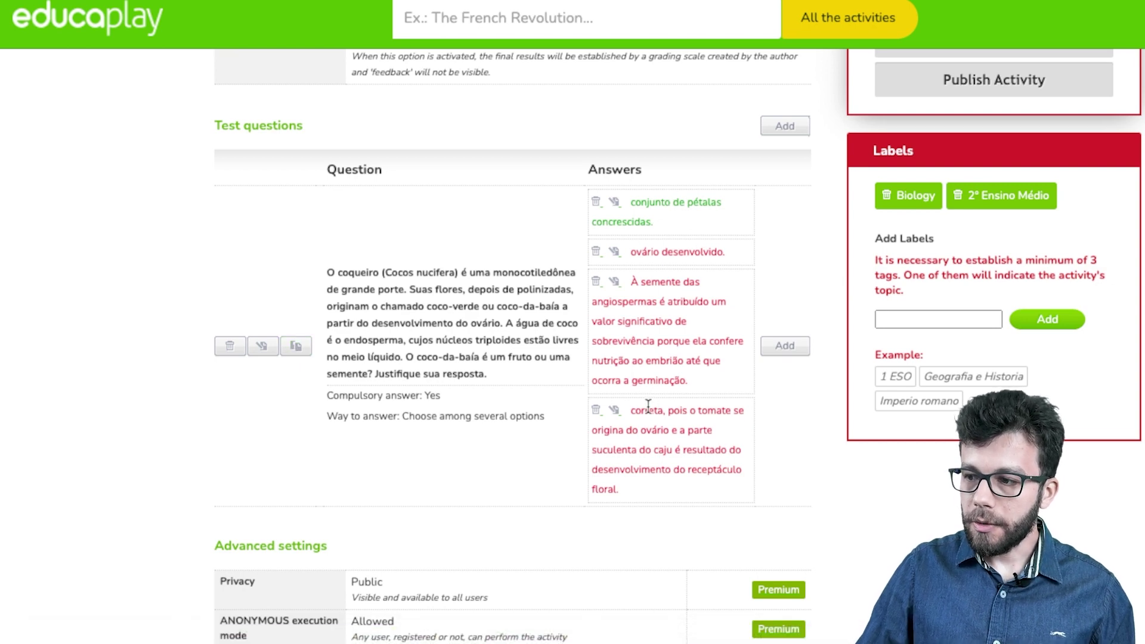
click(296, 350)
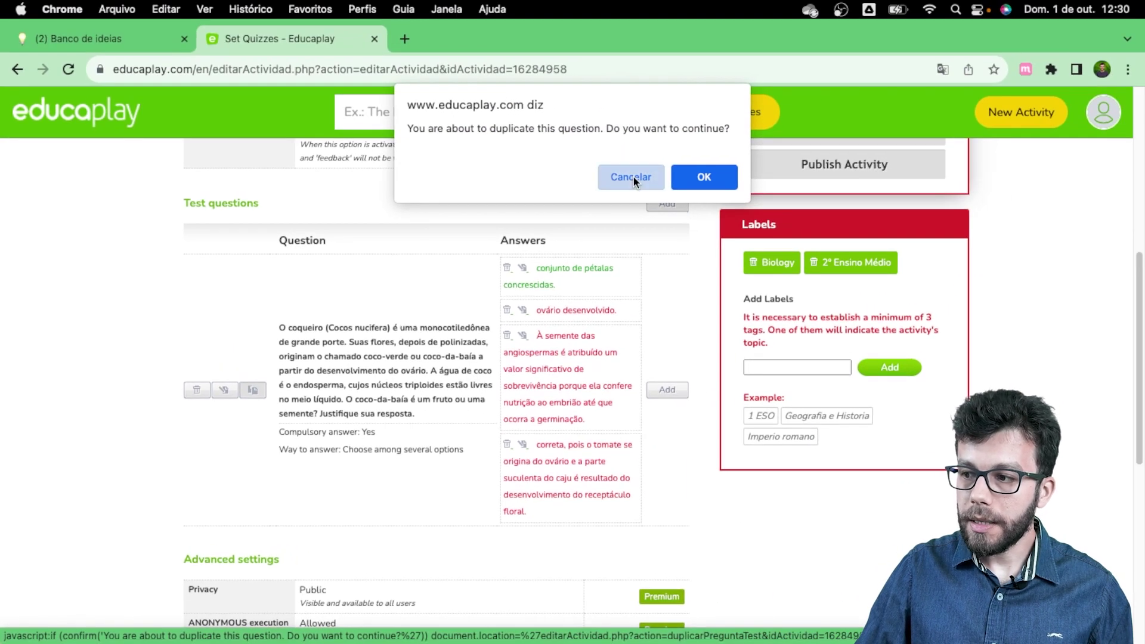
click(632, 177)
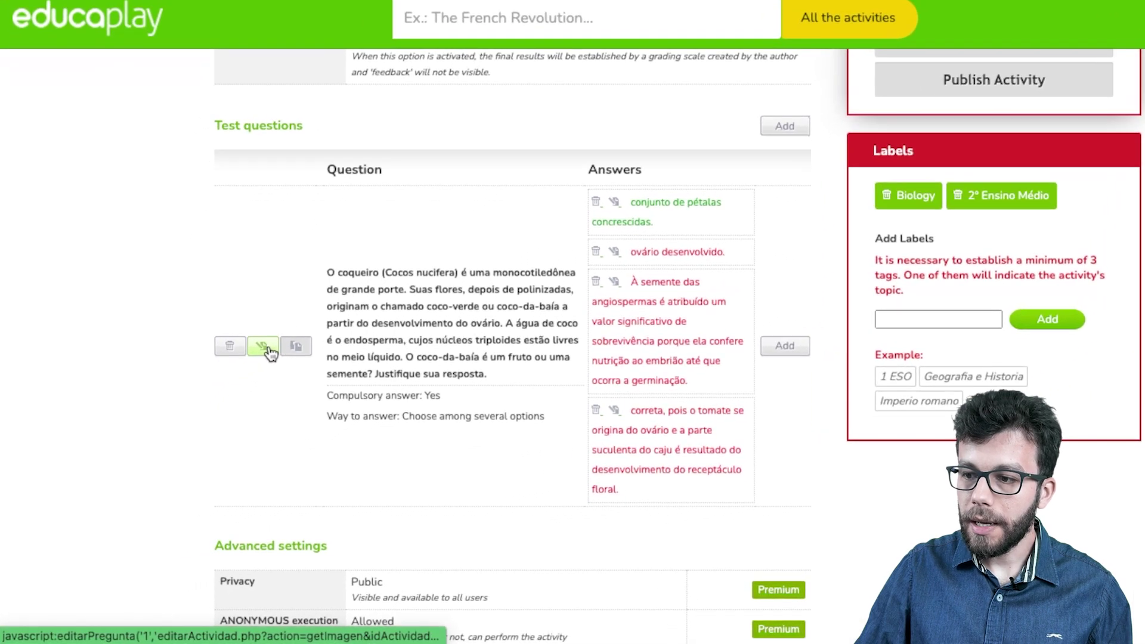
click(267, 348)
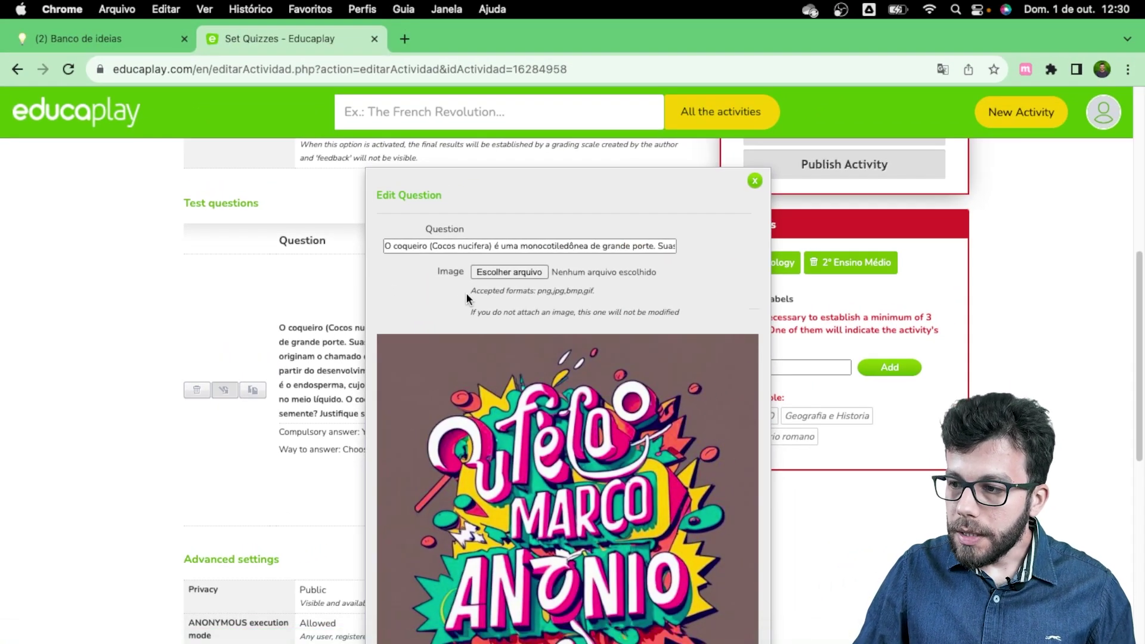
scroll(453, 277, down, 1)
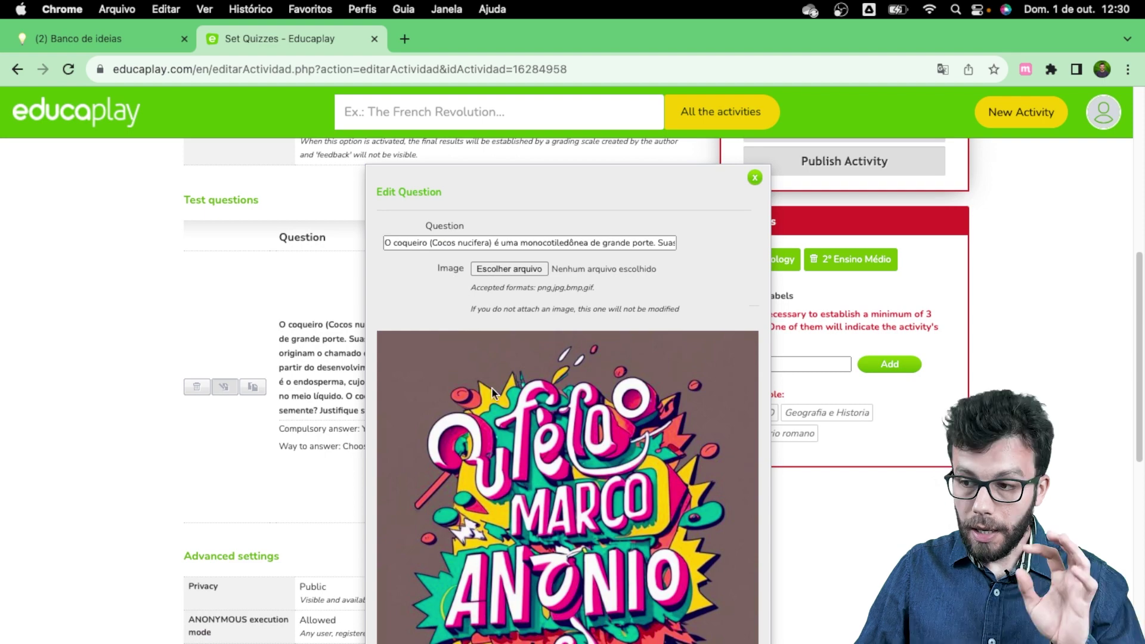
scroll(491, 387, down, 8)
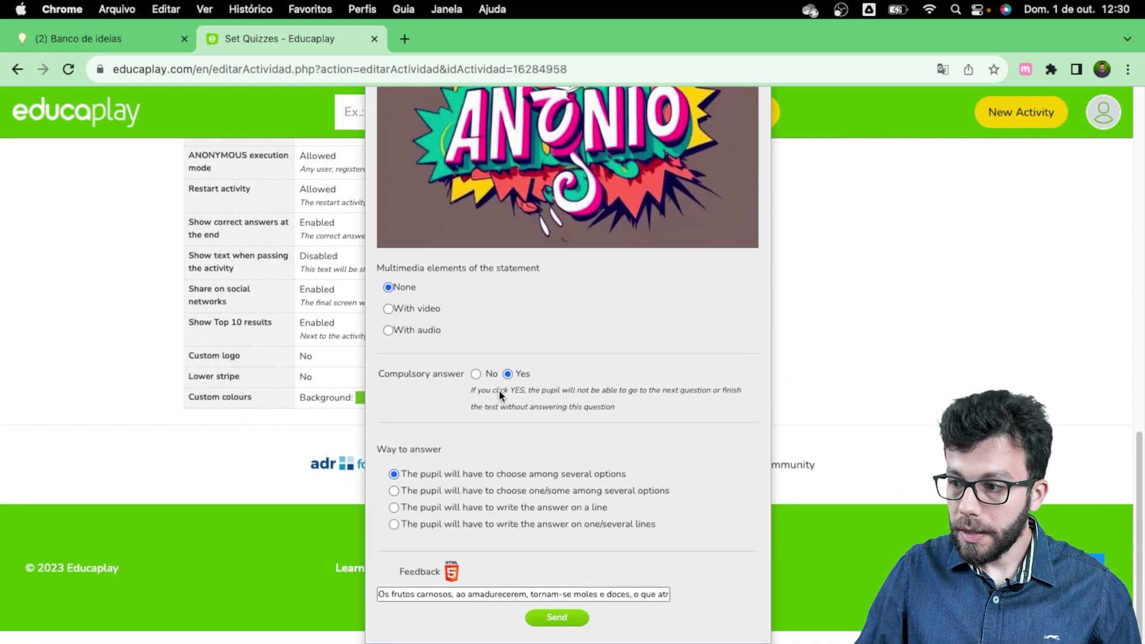
scroll(498, 389, up, 10)
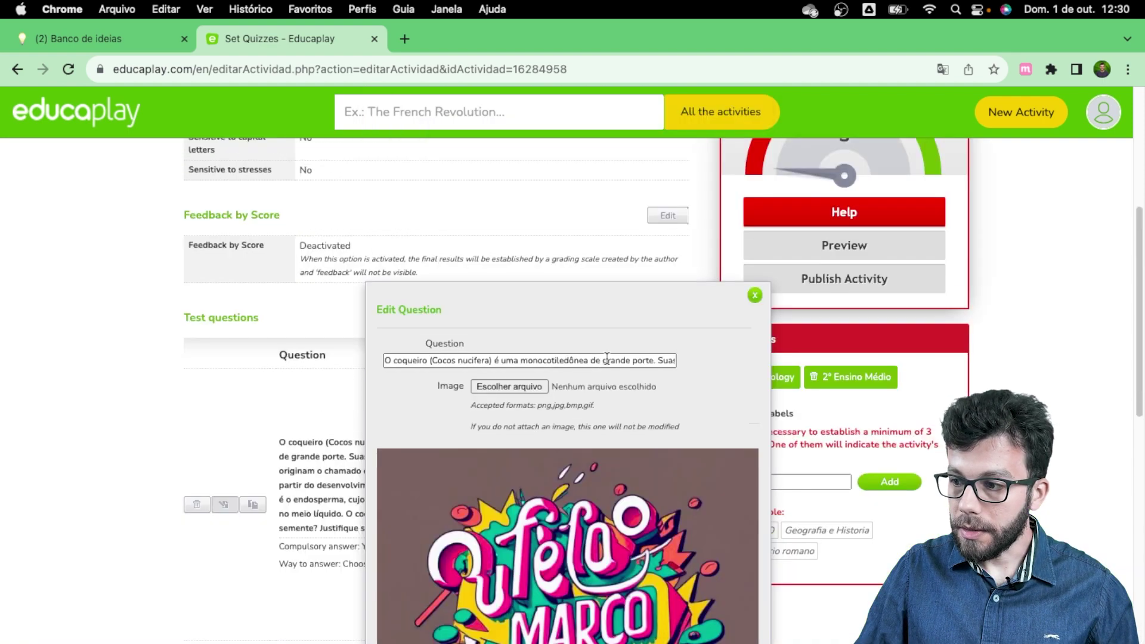
click(755, 296)
scroll(538, 382, down, 3)
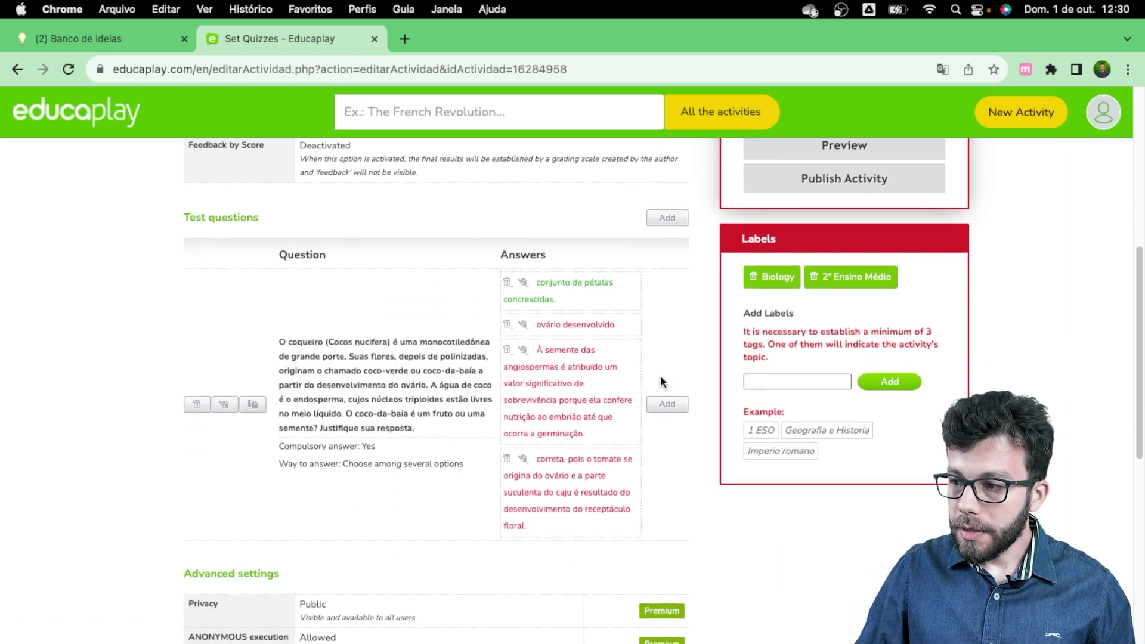
click(663, 404)
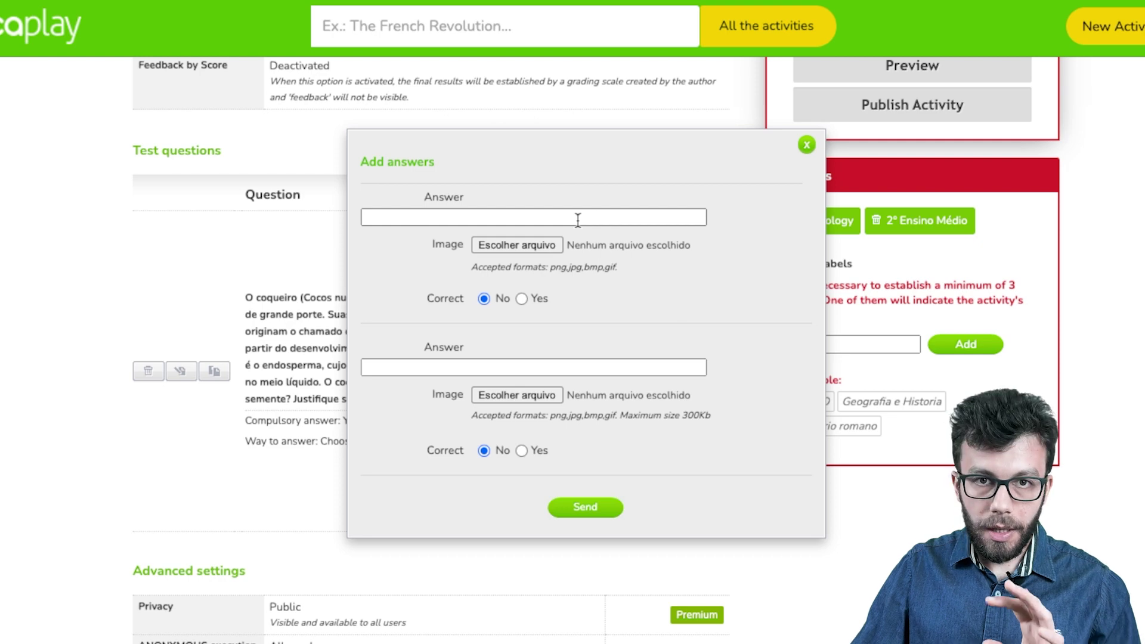
Step: Add 'androceu da flor.' and 'III e IV.' as two incorrect answers to the coconut question
click(484, 217)
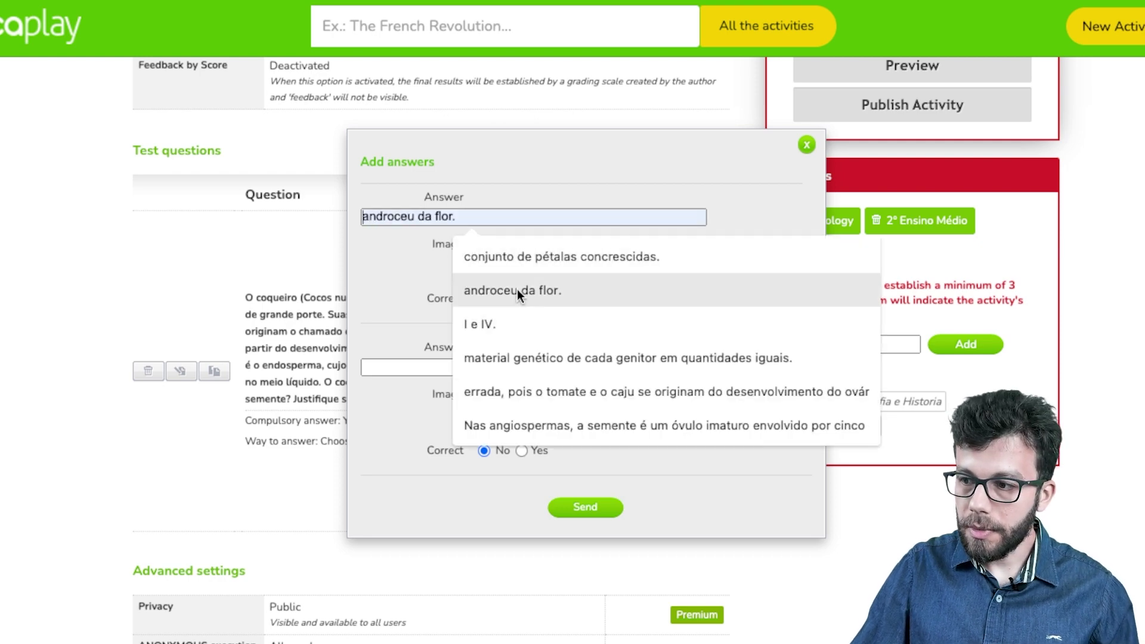
click(517, 289)
click(477, 367)
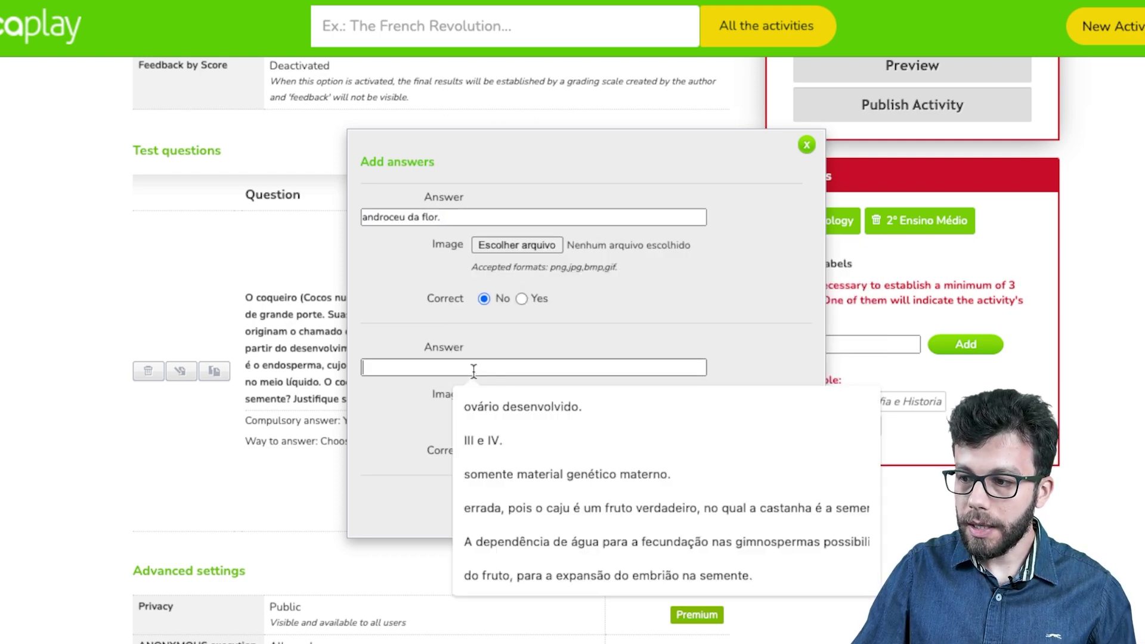
click(496, 431)
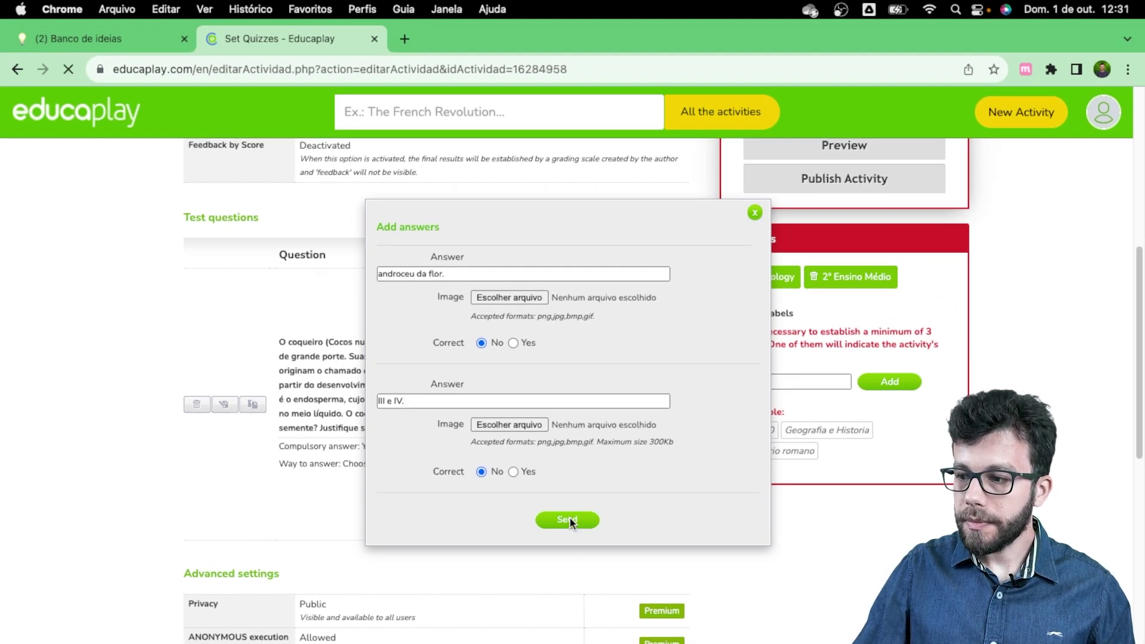
click(569, 521)
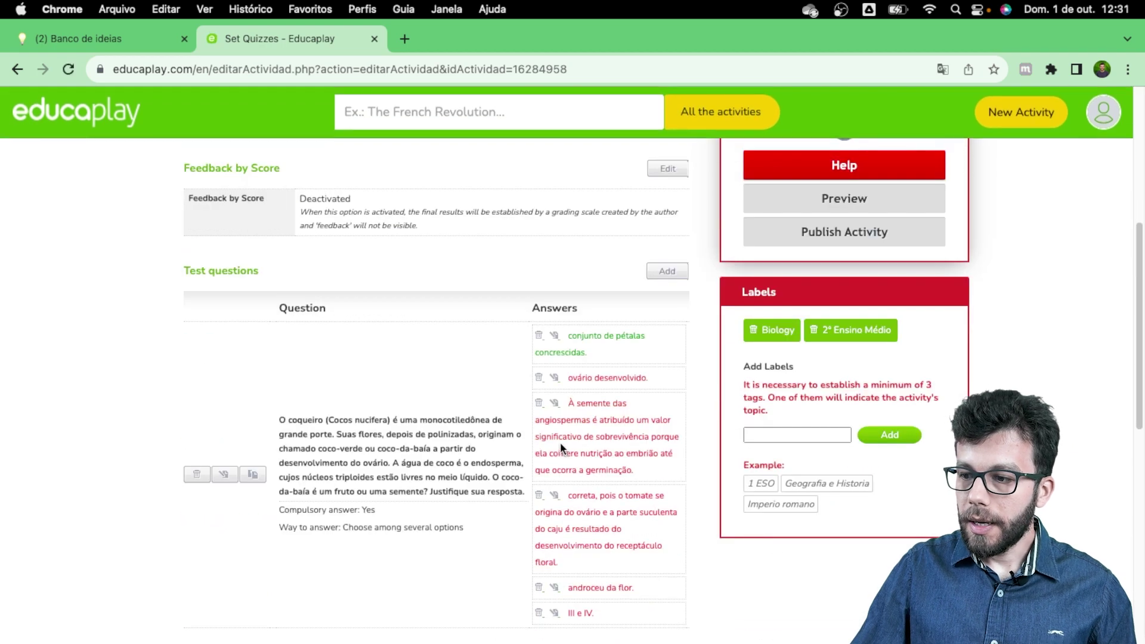
Step: Delete the answer 'androceu da flor.' from the coconut question
scroll(561, 442, down, 3)
scroll(575, 258, up, 1)
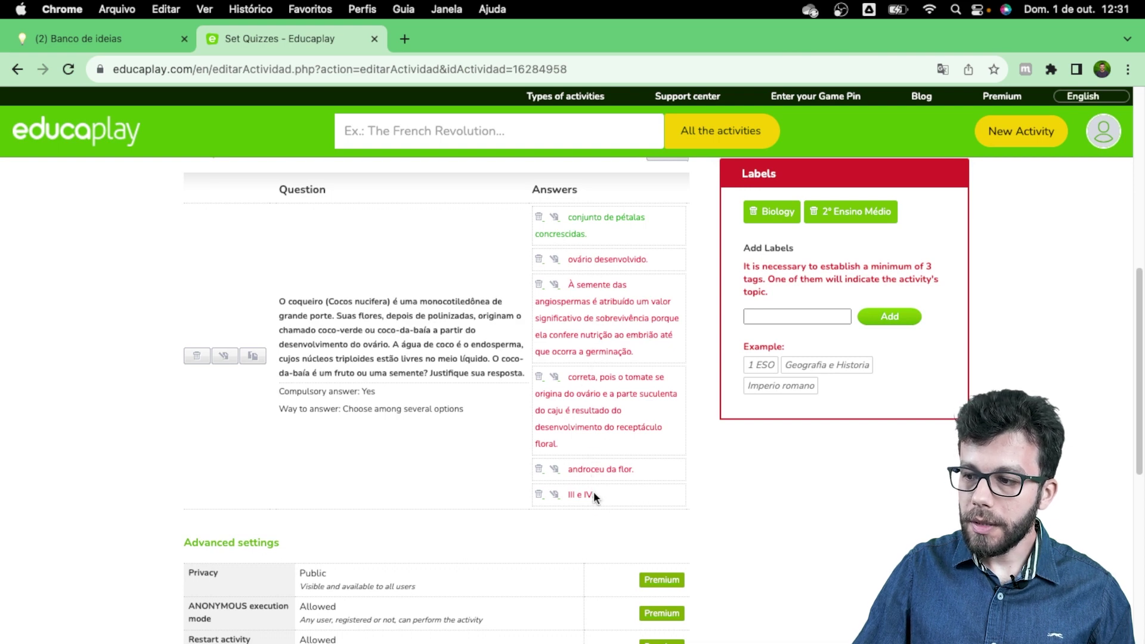
scroll(596, 434, up, 2)
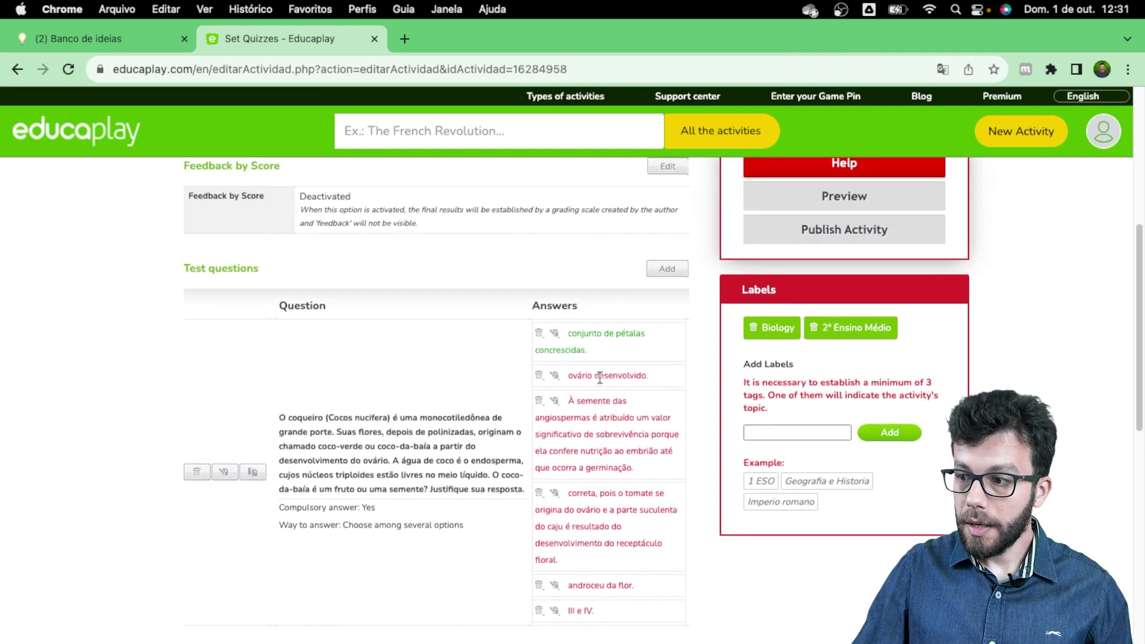
scroll(600, 379, down, 3)
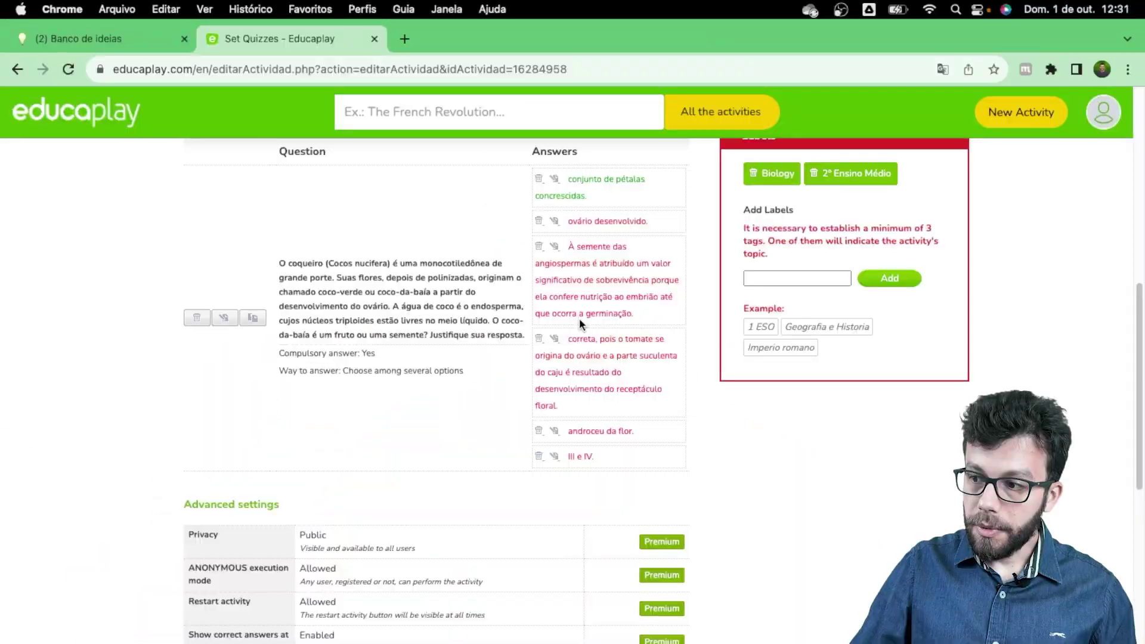
scroll(580, 316, up, 1)
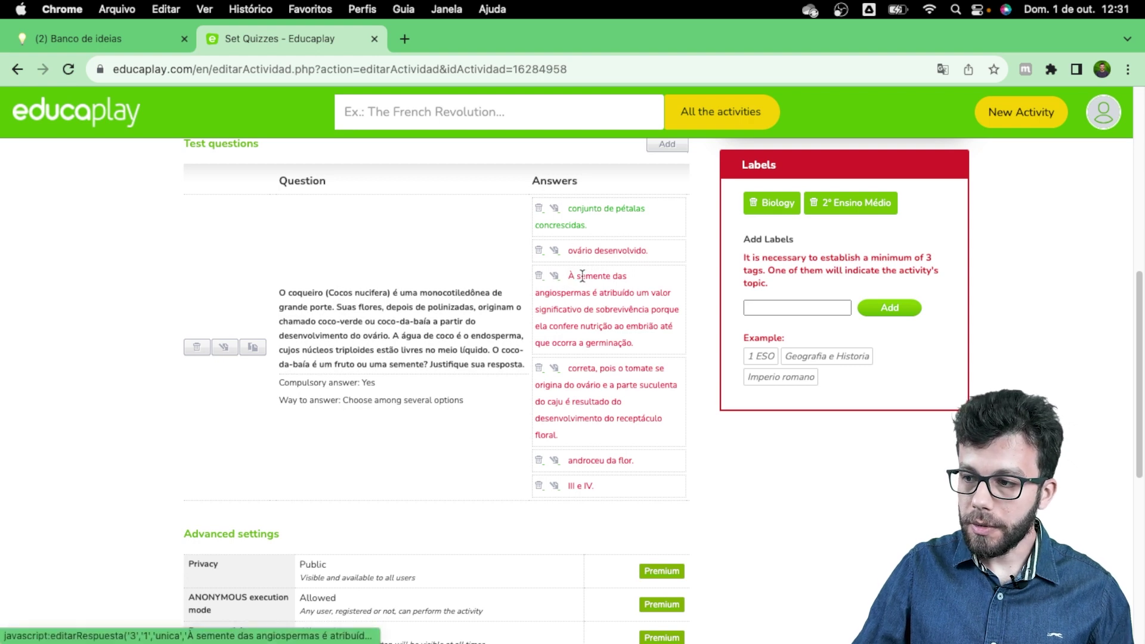
scroll(588, 274, up, 1)
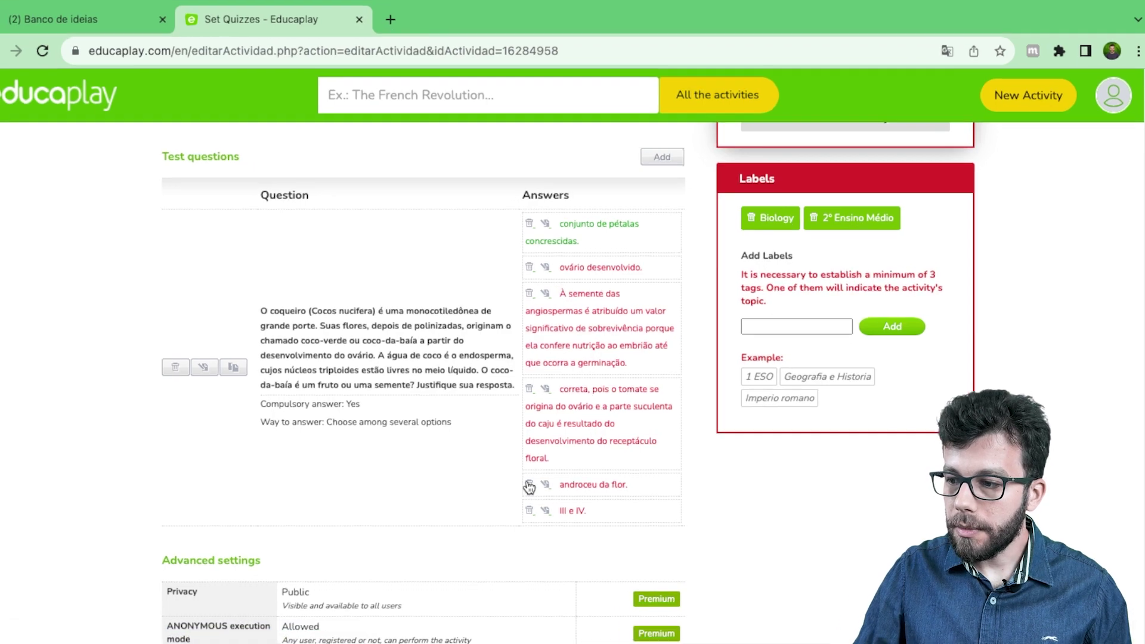
click(529, 486)
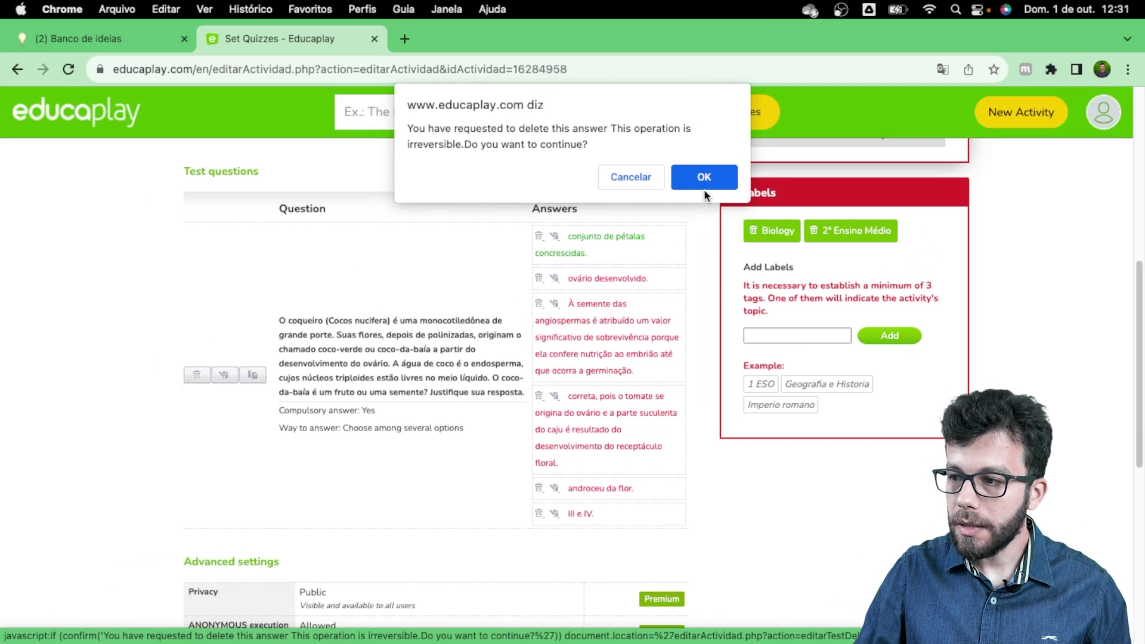
click(702, 179)
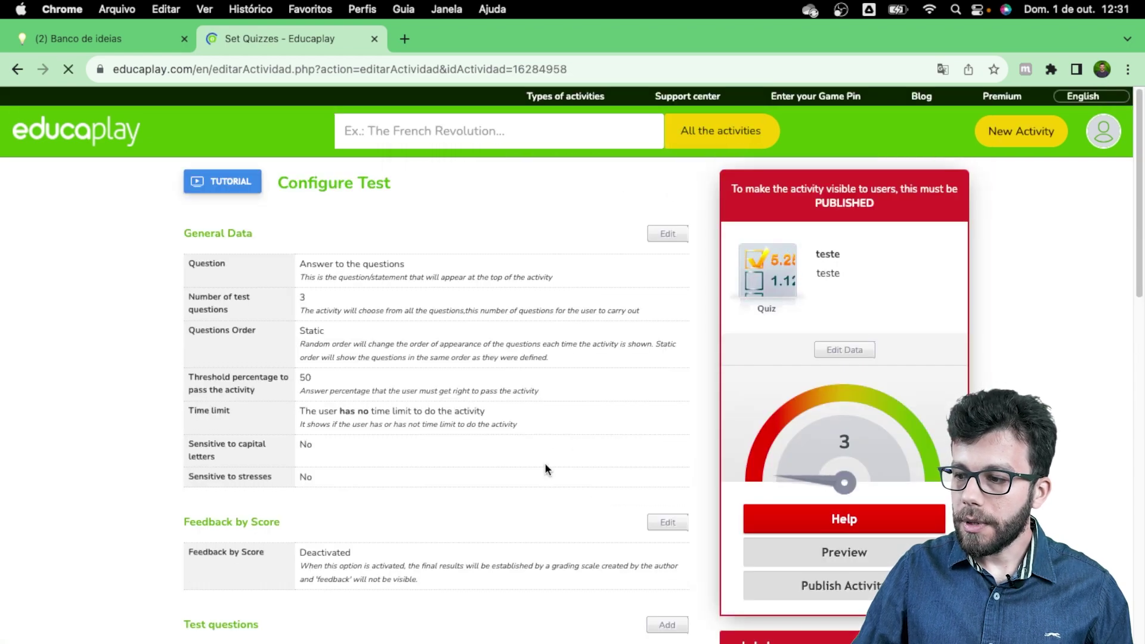
Step: Open the tomato-and-cashew answer's editor twice, closing it each time without changes
scroll(540, 474, down, 5)
scroll(548, 477, down, 3)
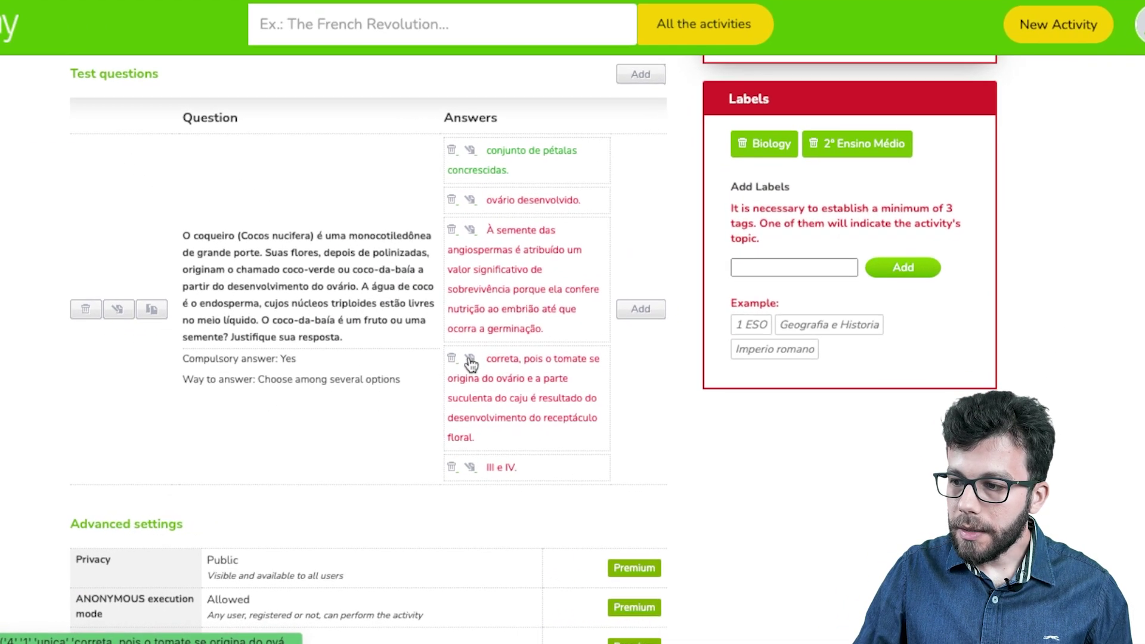
click(520, 396)
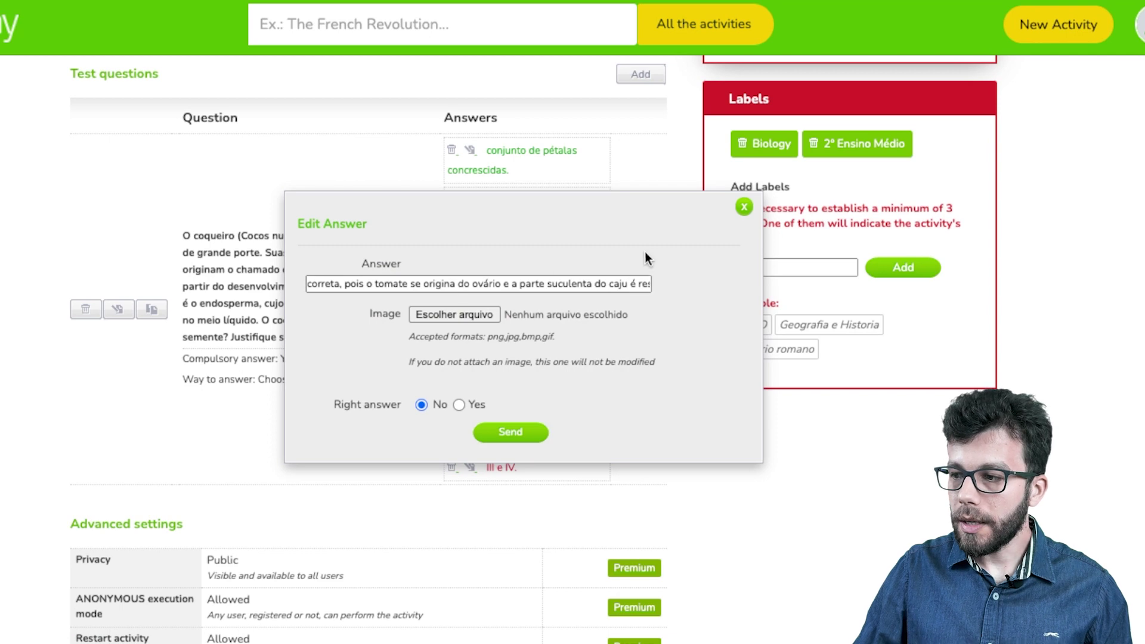
click(743, 207)
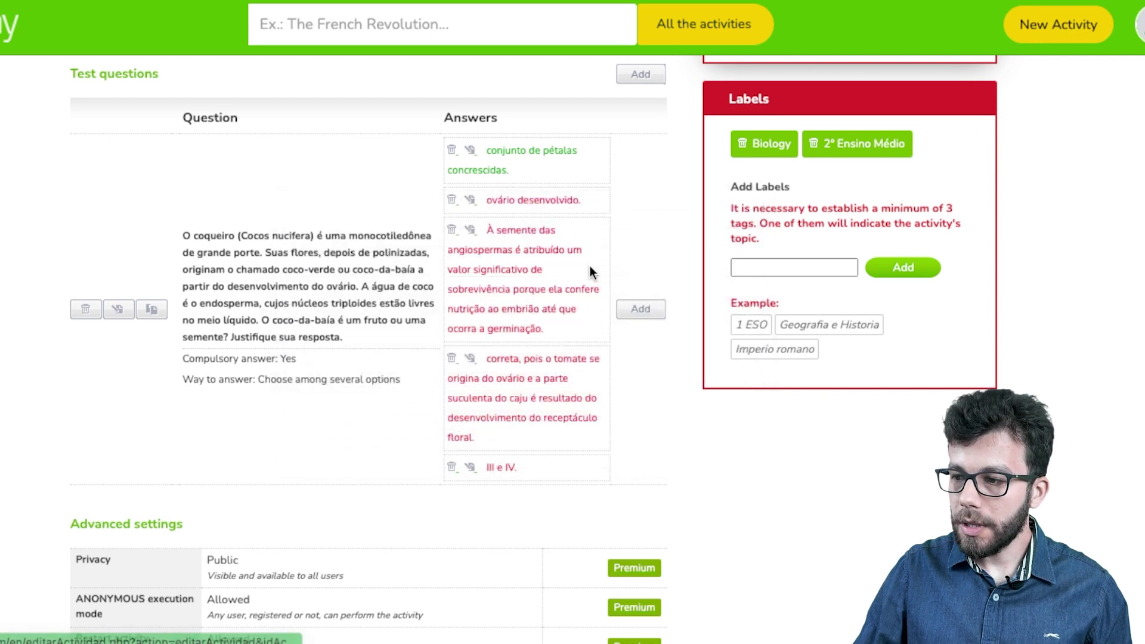
click(471, 359)
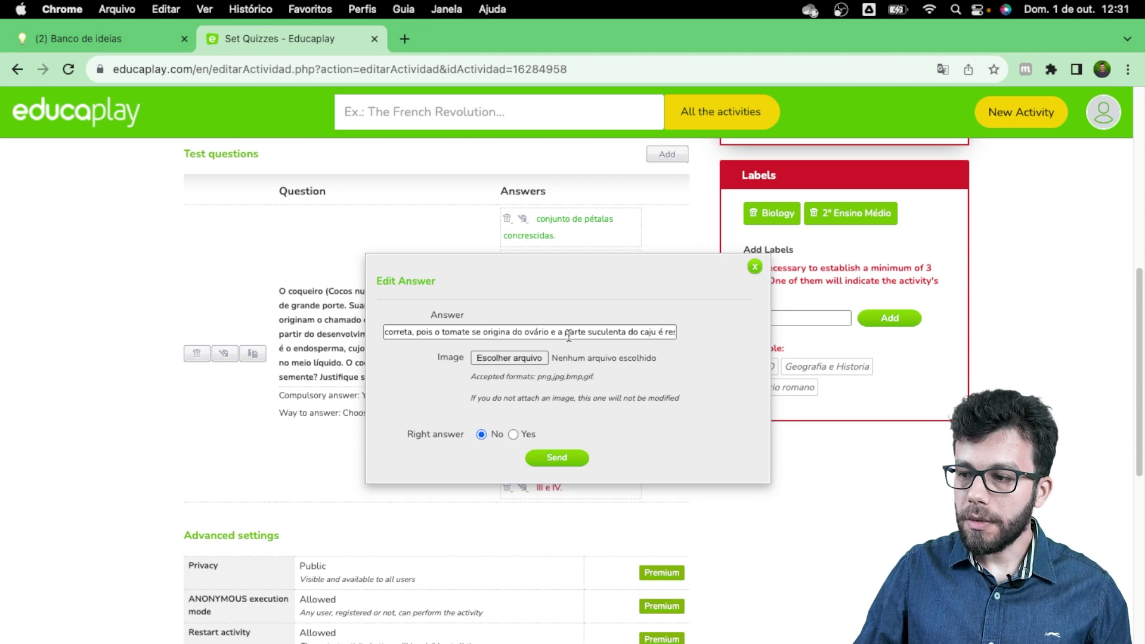
click(754, 267)
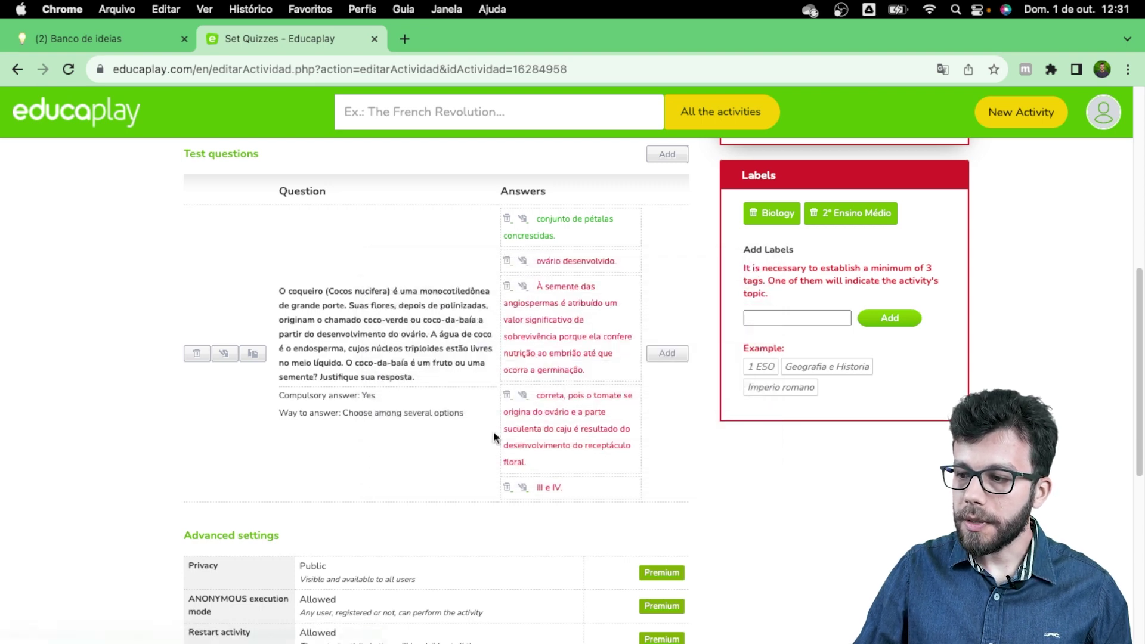
scroll(560, 396, up, 3)
scroll(358, 417, down, 3)
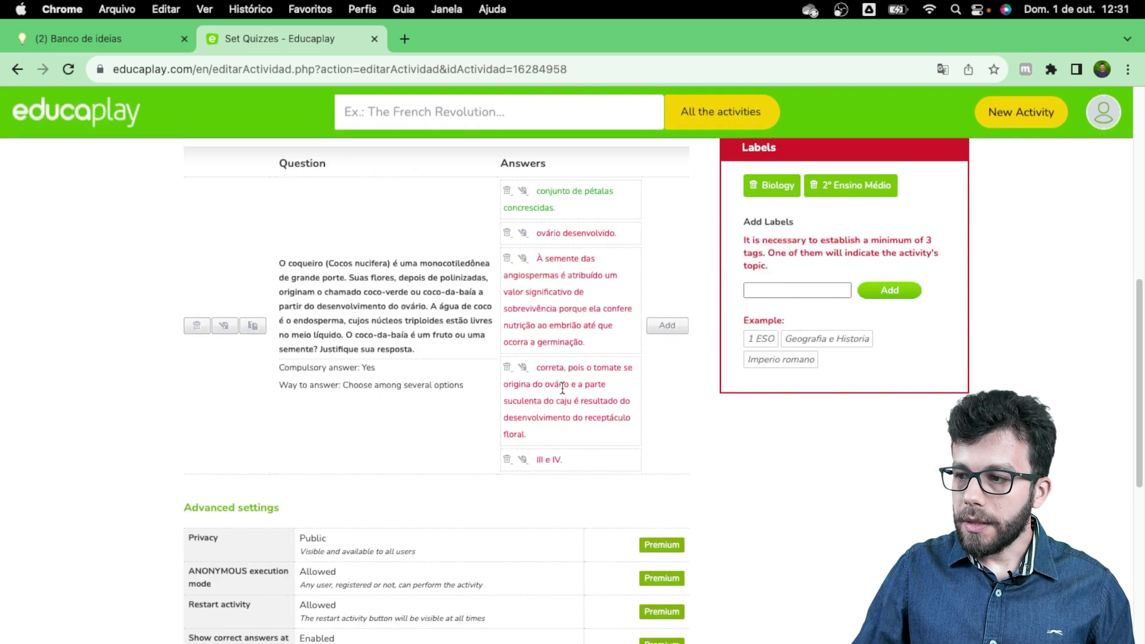
scroll(464, 316, up, 3)
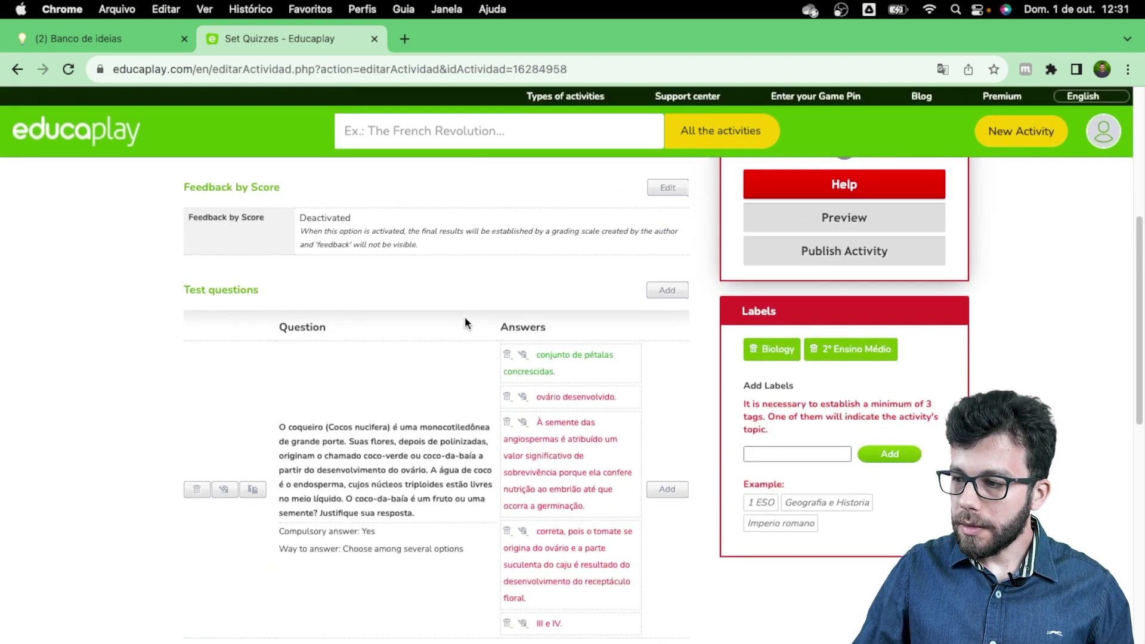
scroll(474, 342, down, 6)
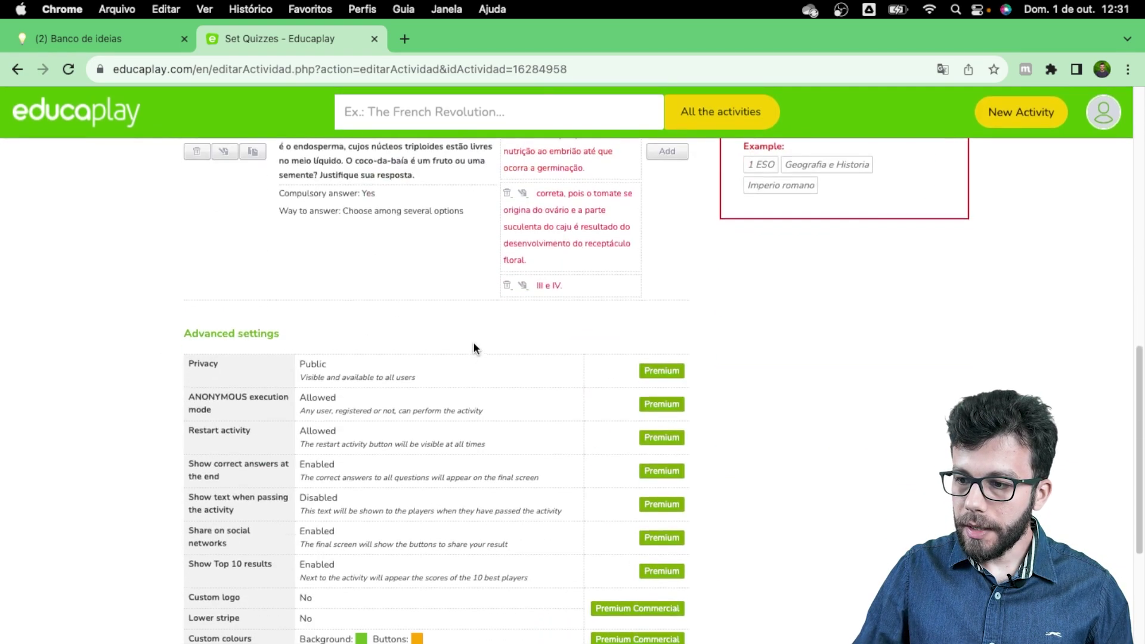
scroll(473, 342, down, 3)
scroll(473, 342, up, 10)
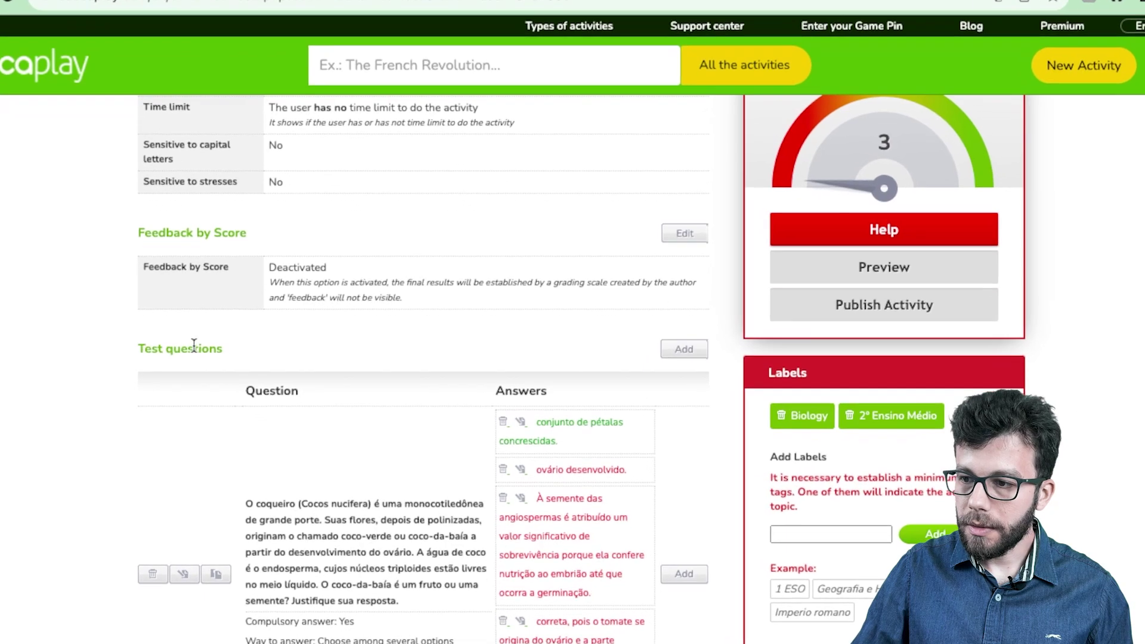
Step: Add a compulsory question on the seed mass-variation figure with the fleshy-fruit feedback
click(684, 349)
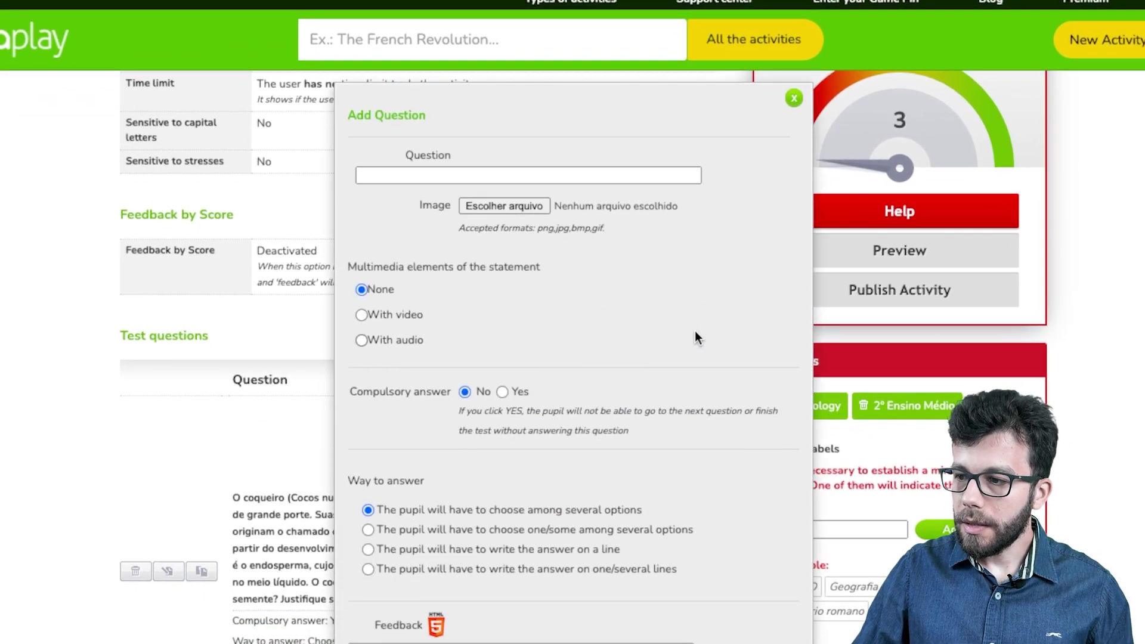
click(471, 176)
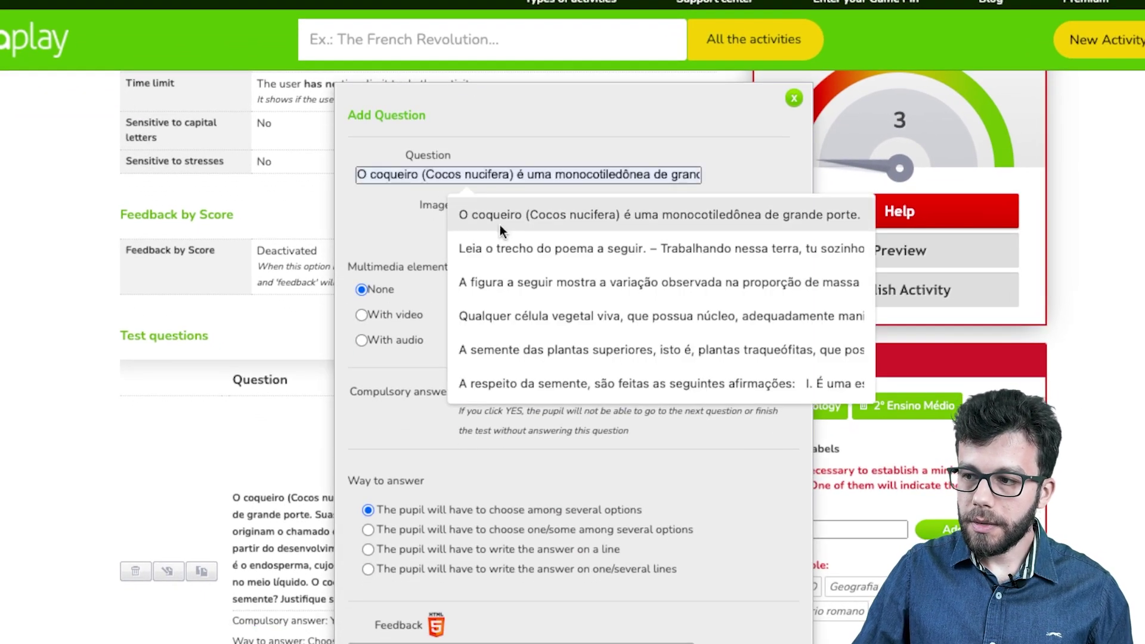
click(499, 283)
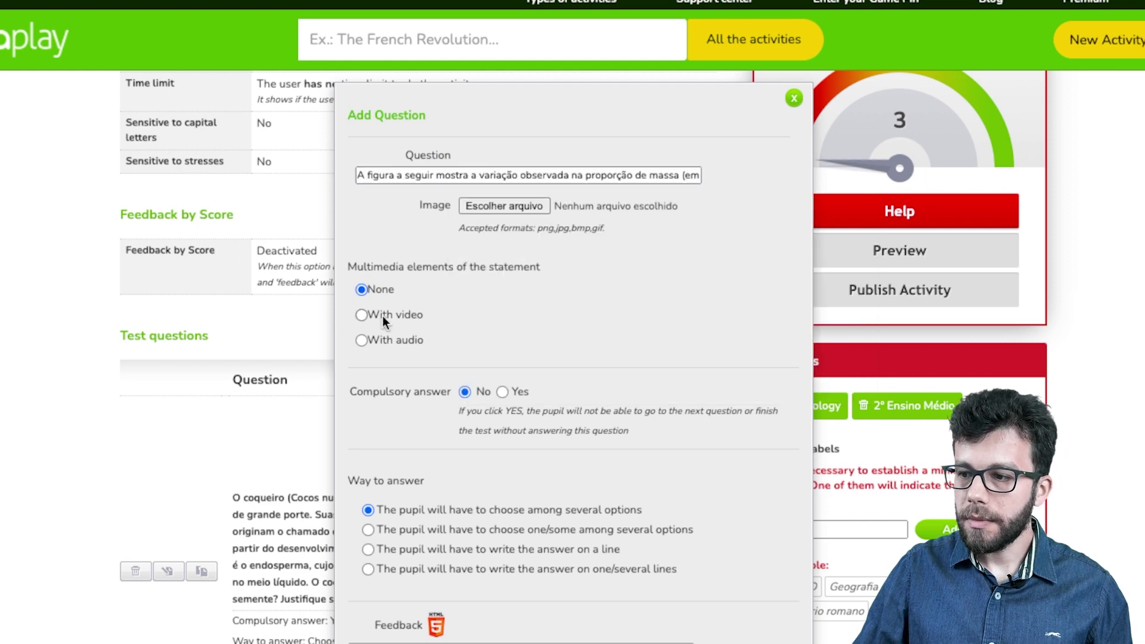
scroll(399, 309, down, 3)
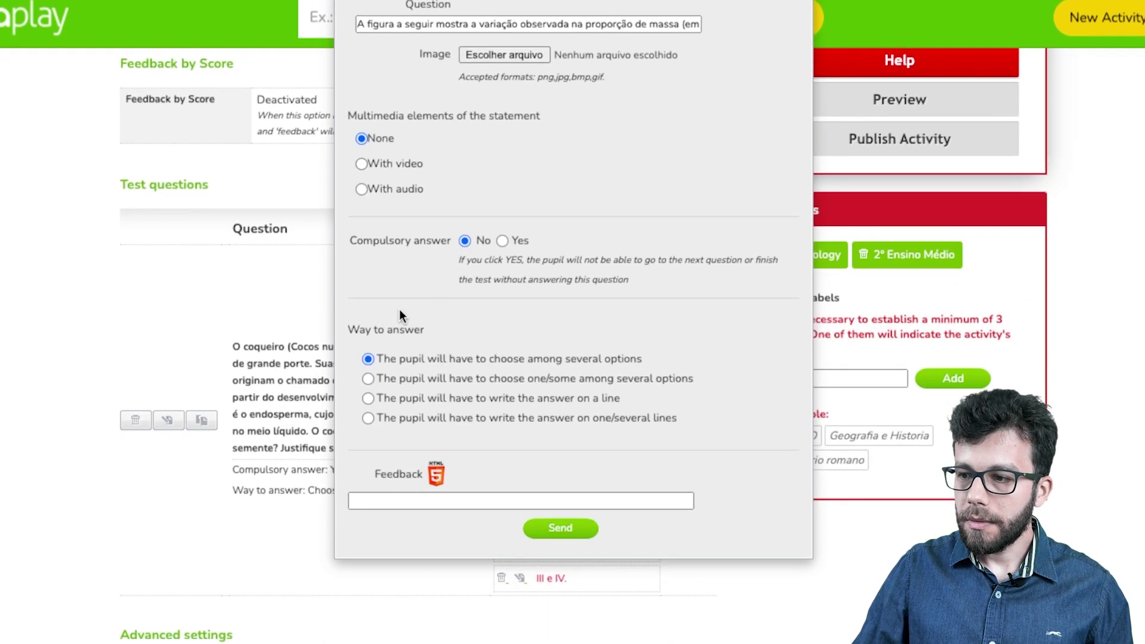
click(502, 241)
click(536, 501)
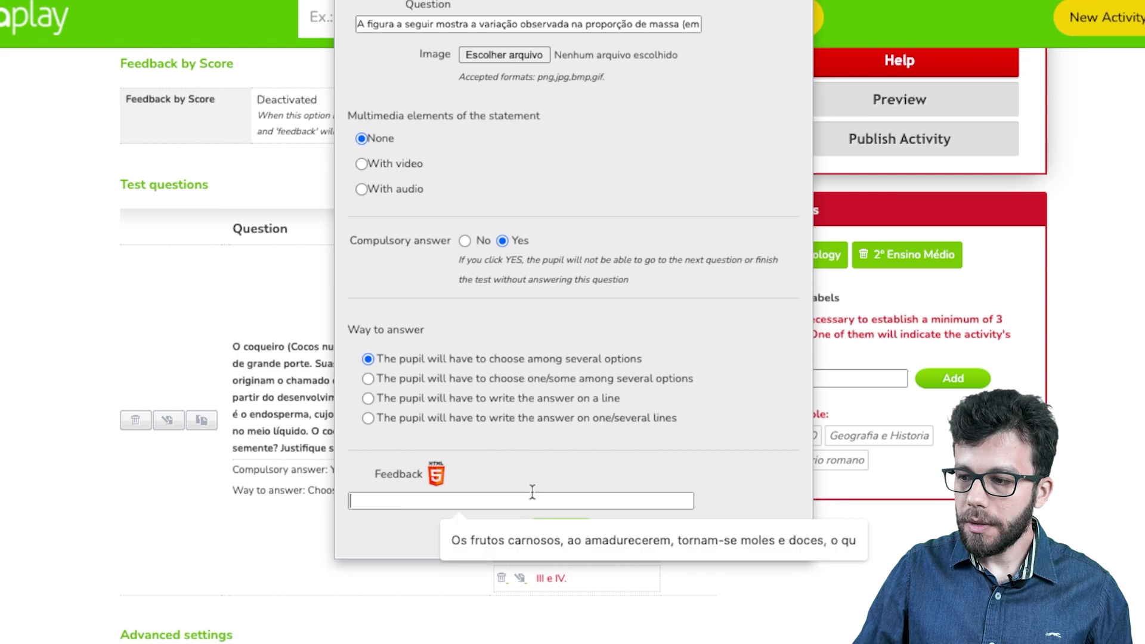
click(511, 541)
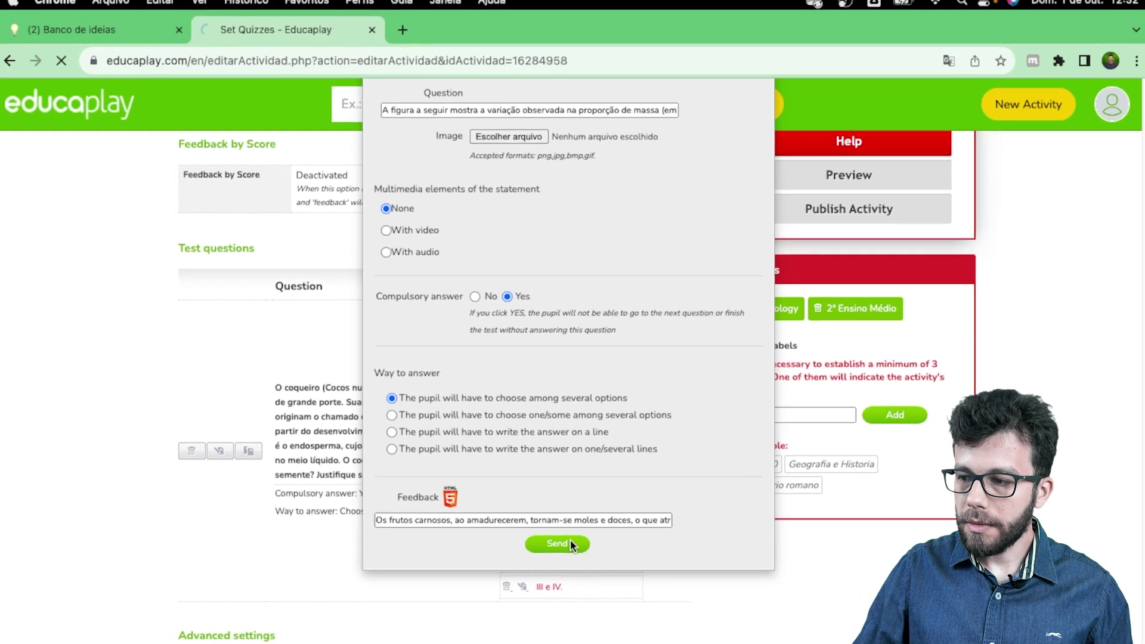
click(564, 533)
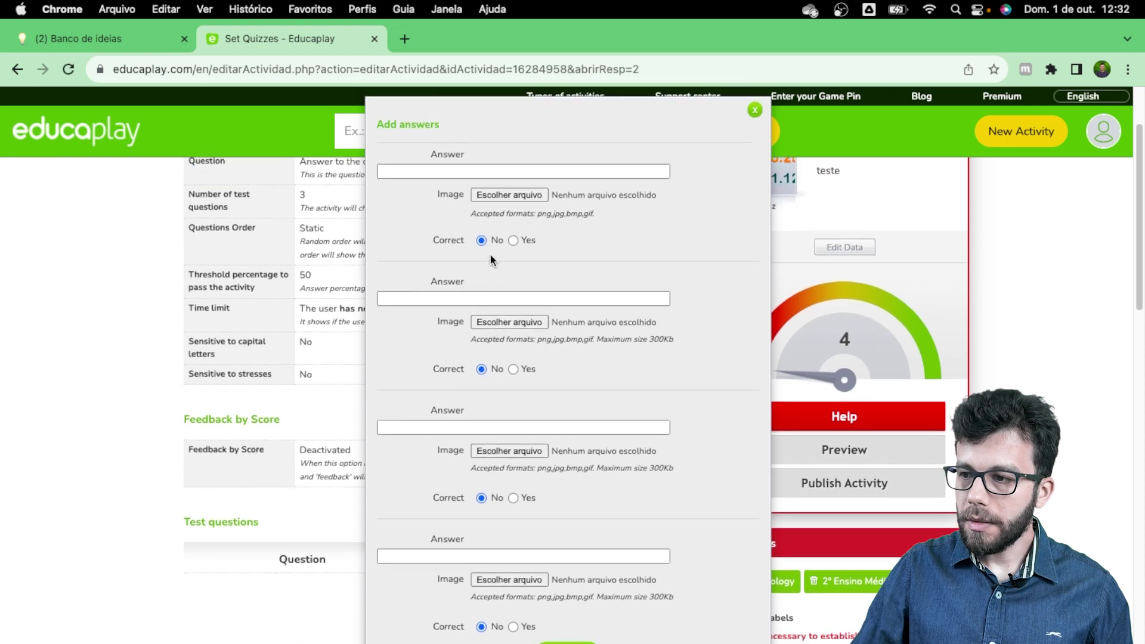
Step: Enter answers 'conjunto de pétalas concrescidas.', 'III e IV.', 'grão de pólen germinado.' and the correct endosperm-expansion one
click(498, 167)
click(503, 190)
click(495, 298)
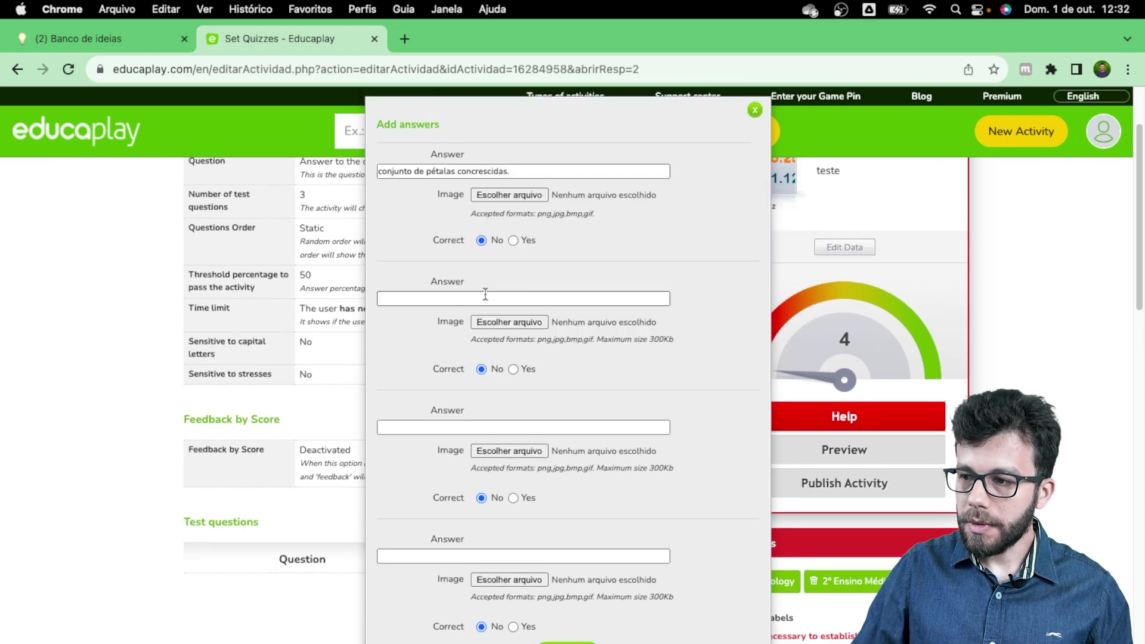
click(492, 349)
click(473, 429)
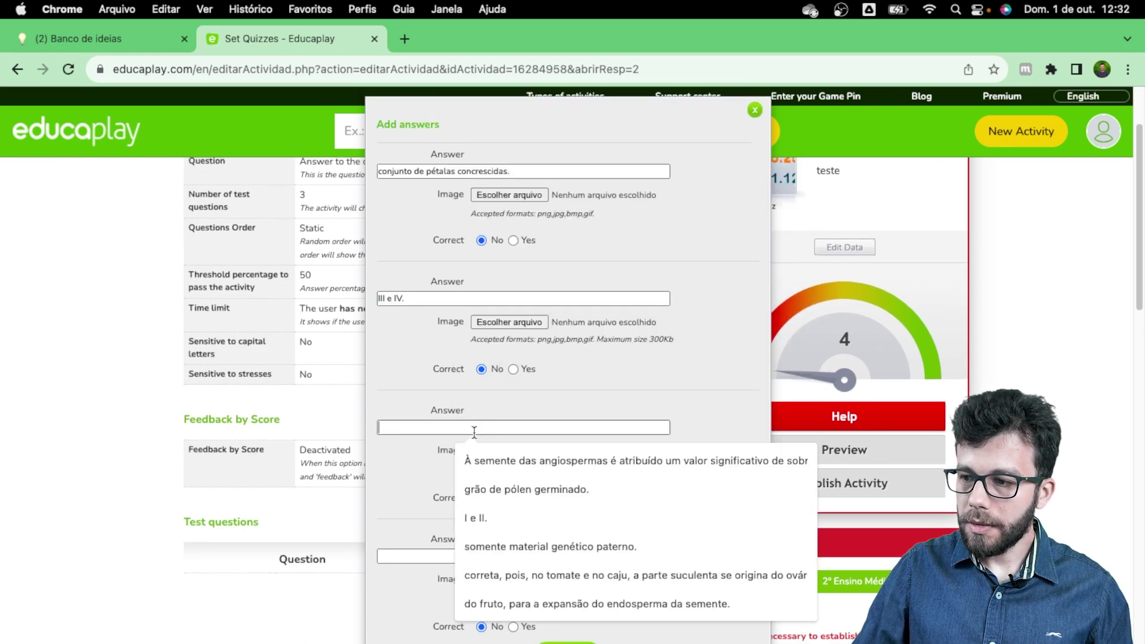
click(486, 447)
click(464, 557)
click(513, 524)
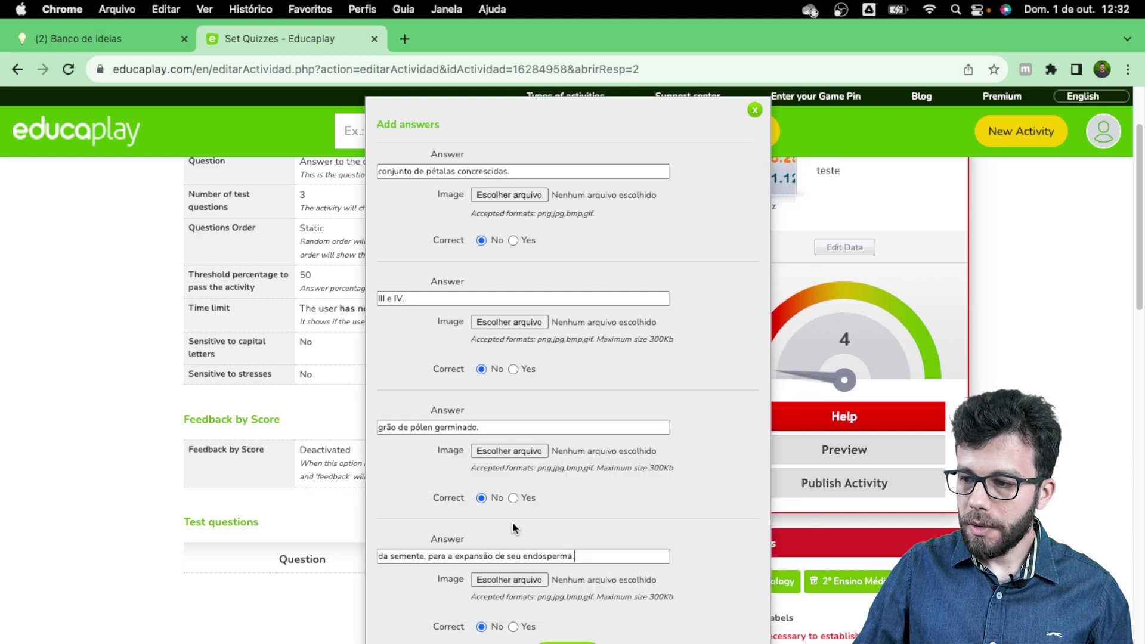
scroll(507, 495, down, 5)
scroll(520, 420, up, 3)
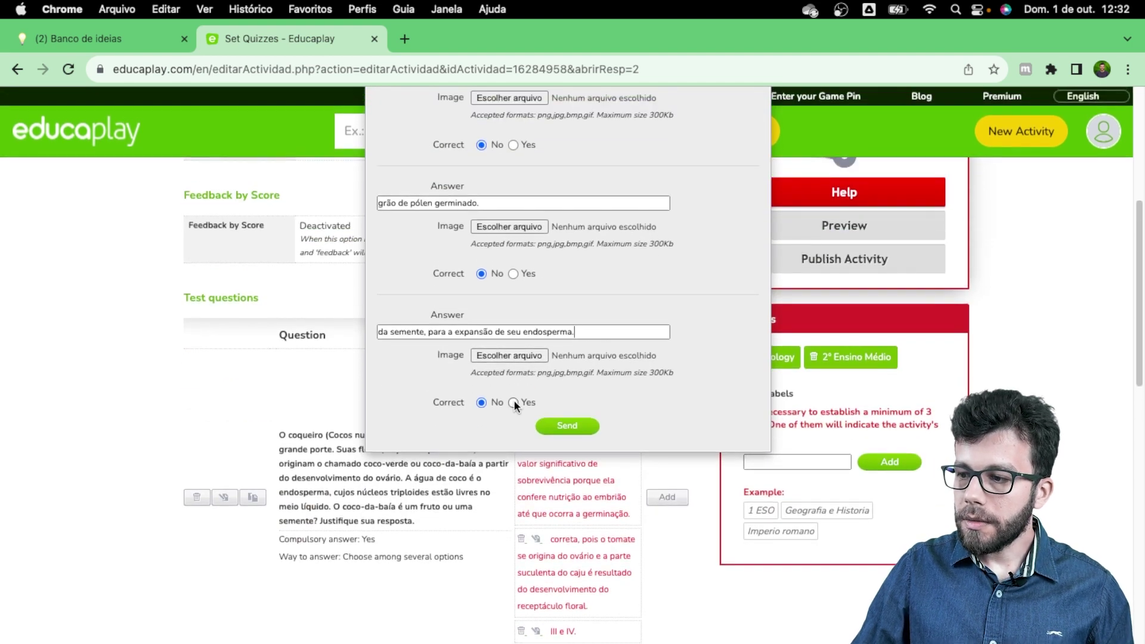
click(514, 402)
click(556, 424)
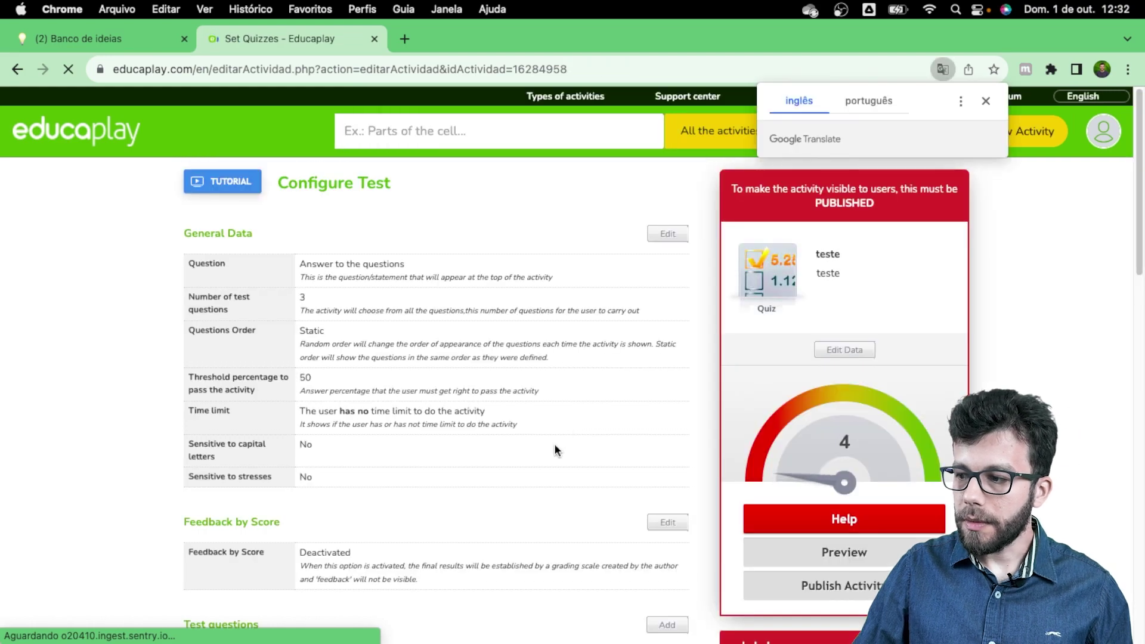
Step: Add another test question and send its answers, all left as not correct
scroll(554, 443, down, 5)
scroll(557, 445, up, 3)
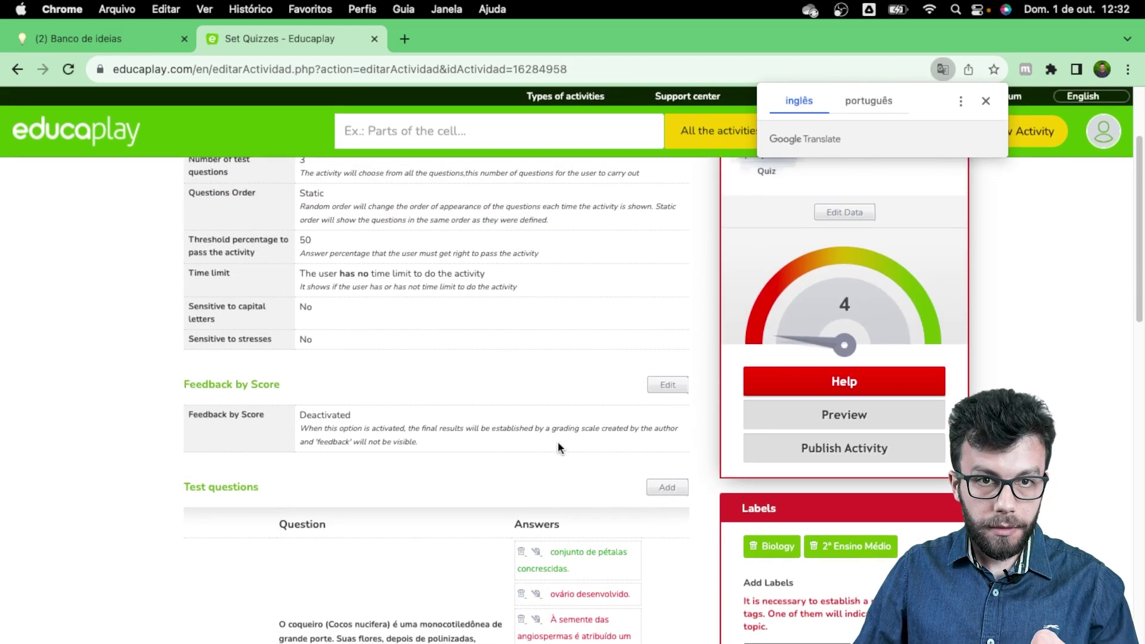
scroll(557, 441, up, 2)
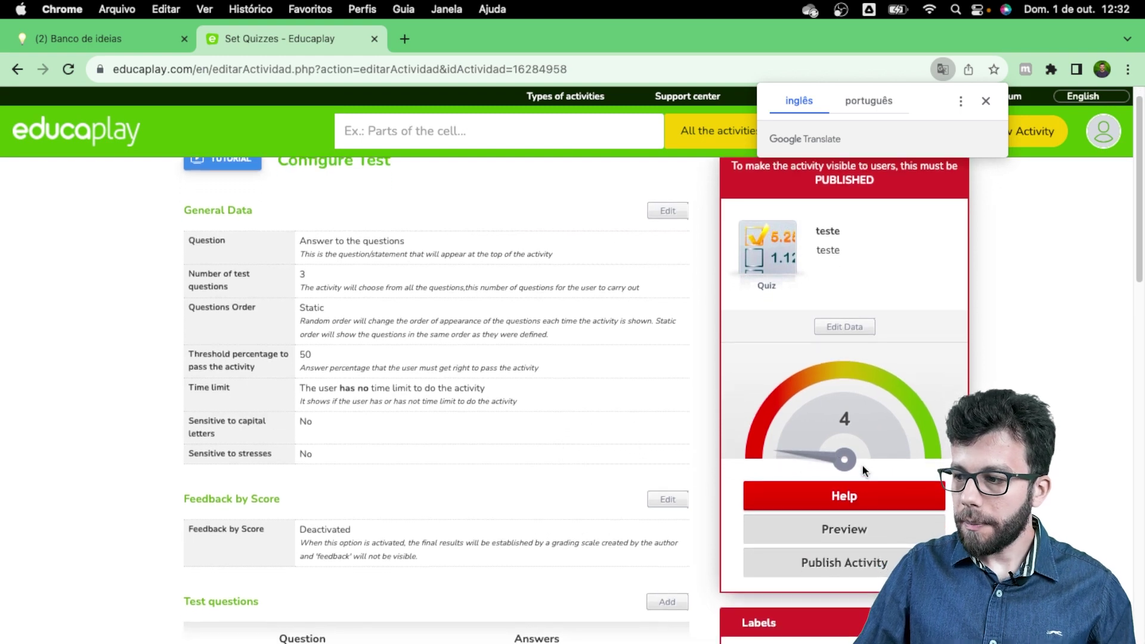
scroll(556, 453, down, 3)
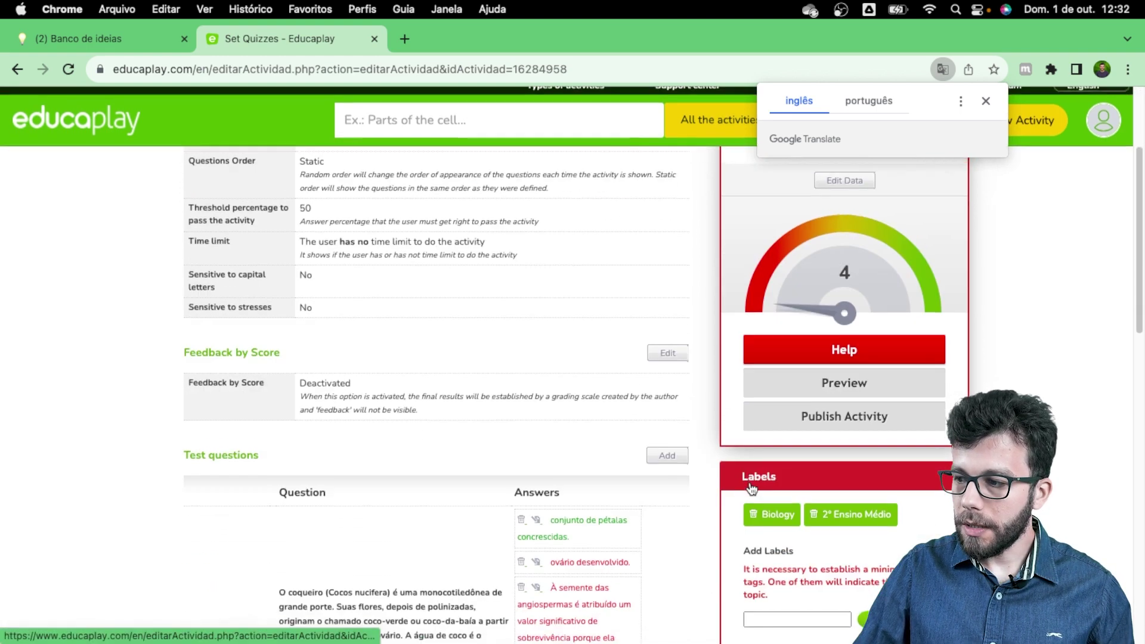
scroll(425, 402, down, 3)
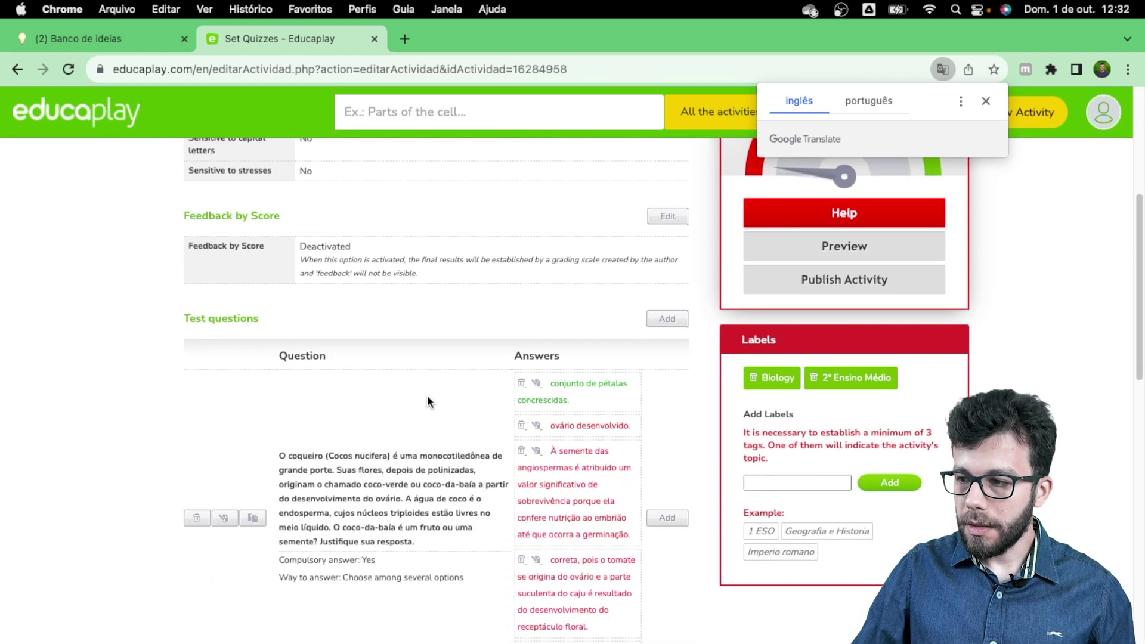
scroll(427, 396, down, 2)
scroll(428, 395, down, 3)
scroll(431, 397, up, 8)
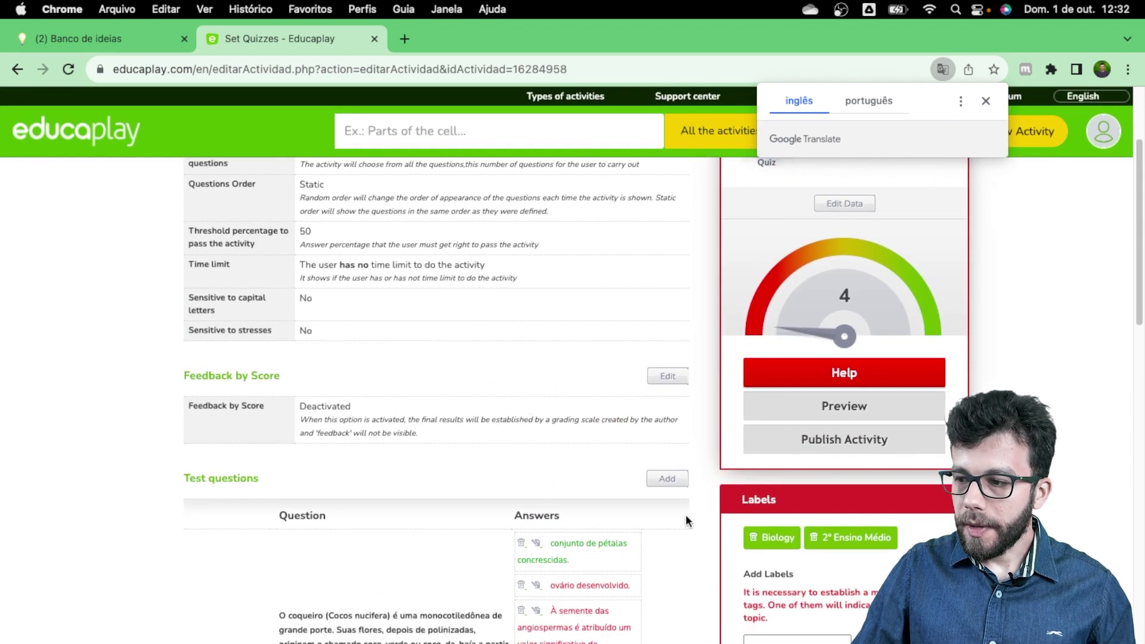
click(667, 478)
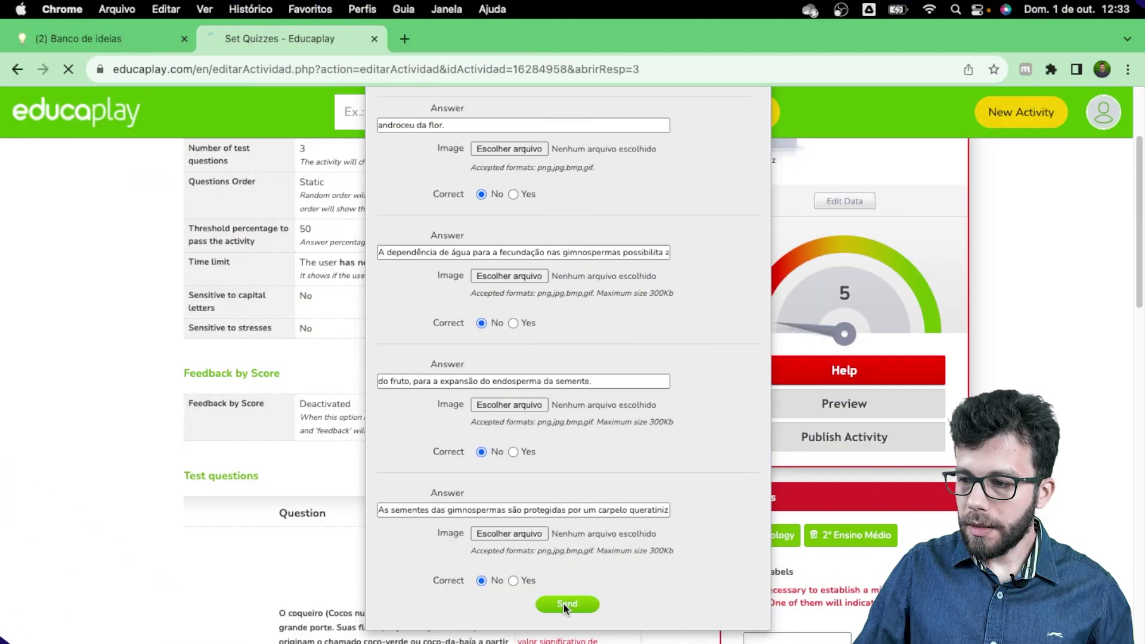
click(564, 601)
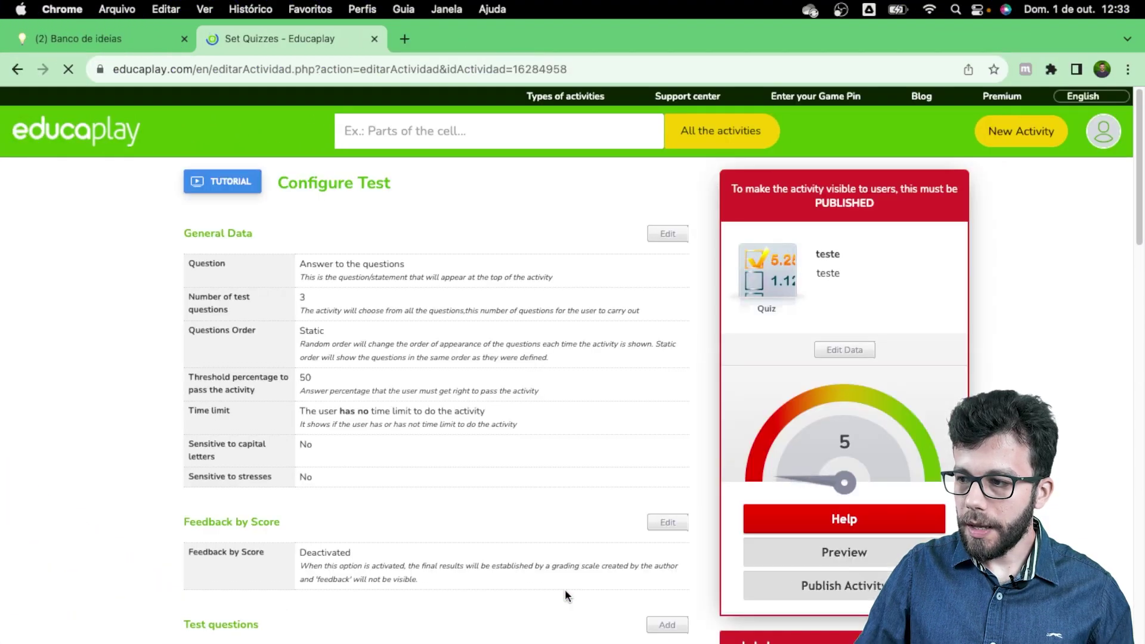
Step: Review the reloaded Test questions list, with the activity now rated 5
scroll(566, 573, down, 3)
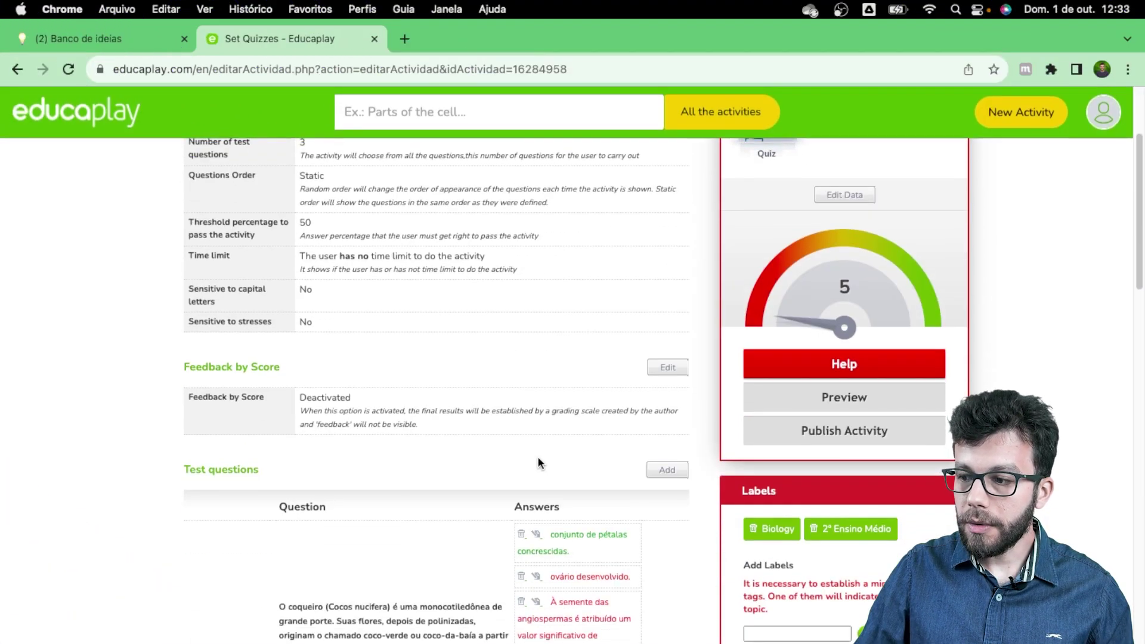
scroll(539, 458, down, 15)
scroll(539, 463, up, 15)
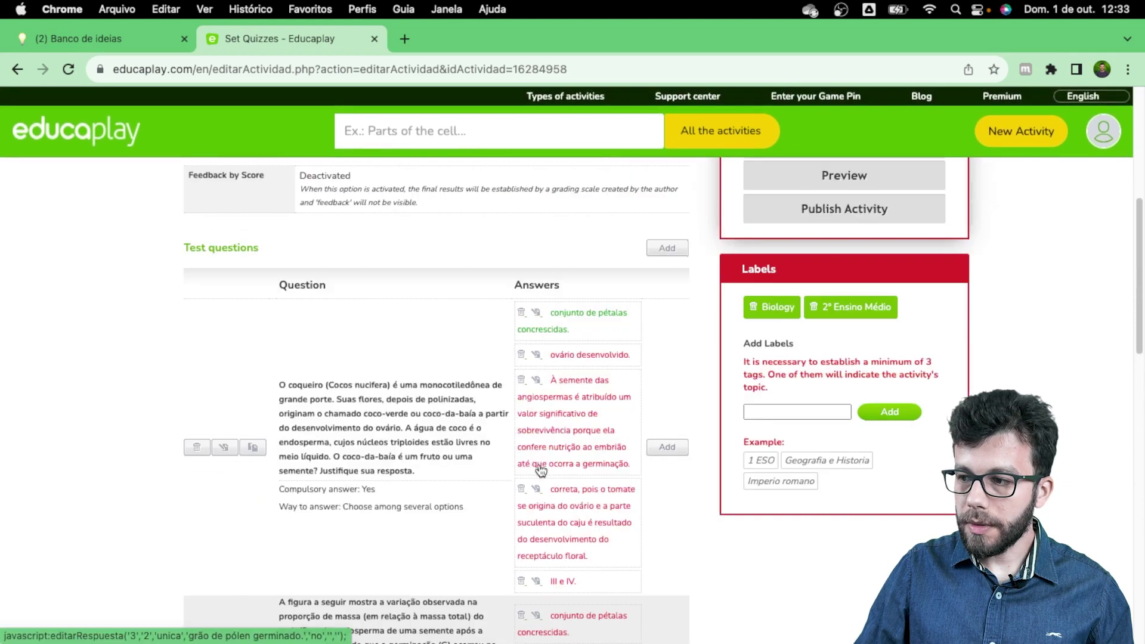
scroll(440, 281, up, 5)
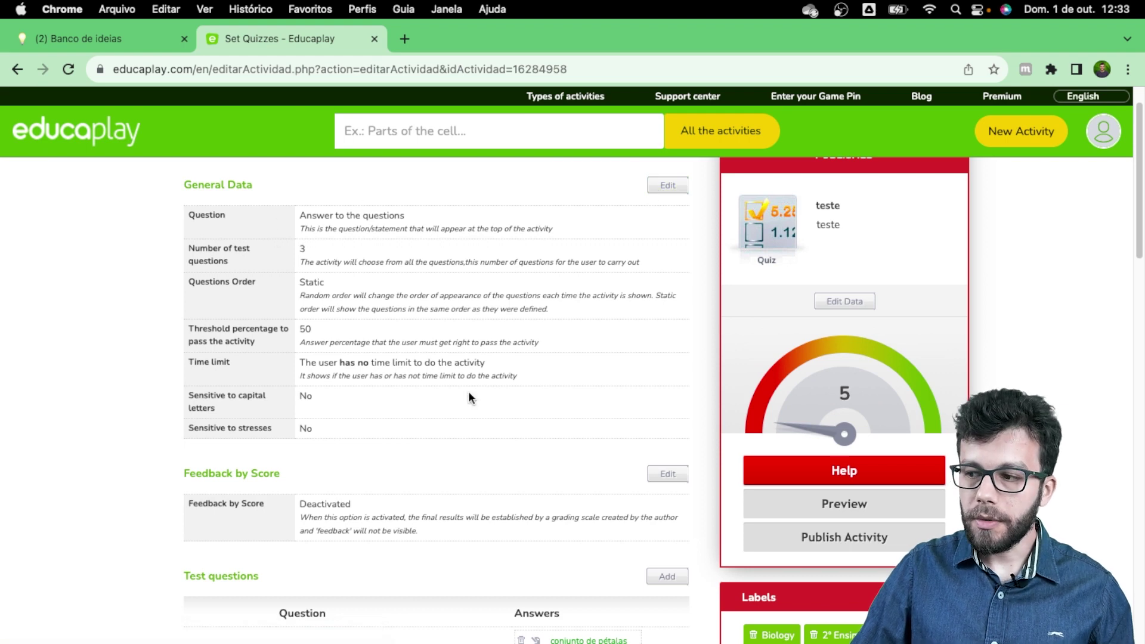
scroll(470, 394, down, 6)
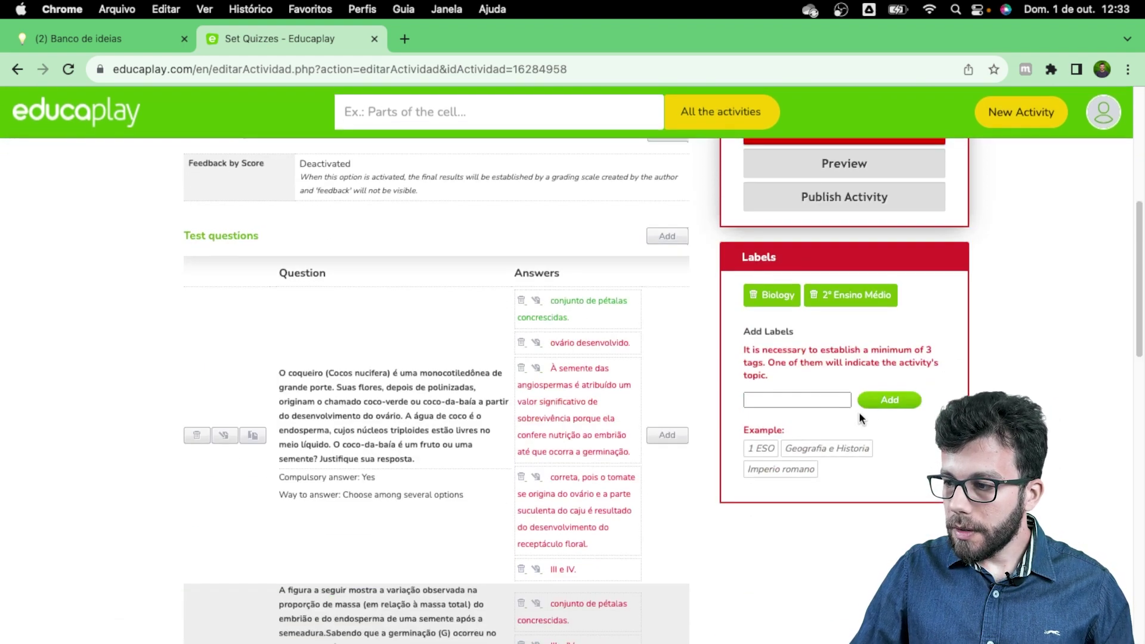
click(794, 399)
text(botanica)
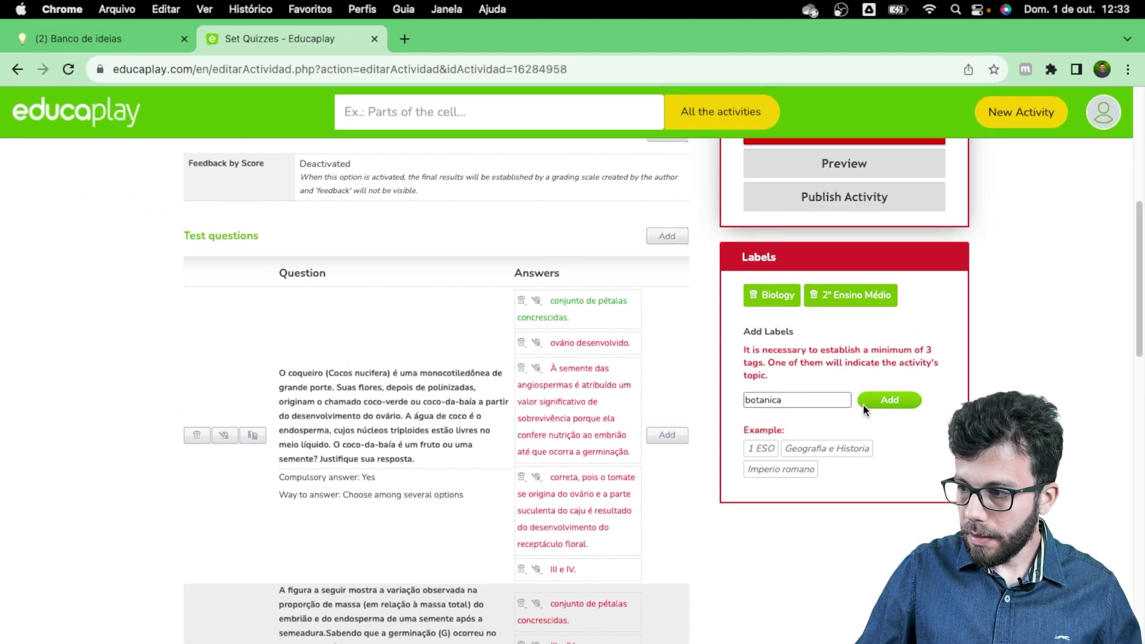
click(824, 363)
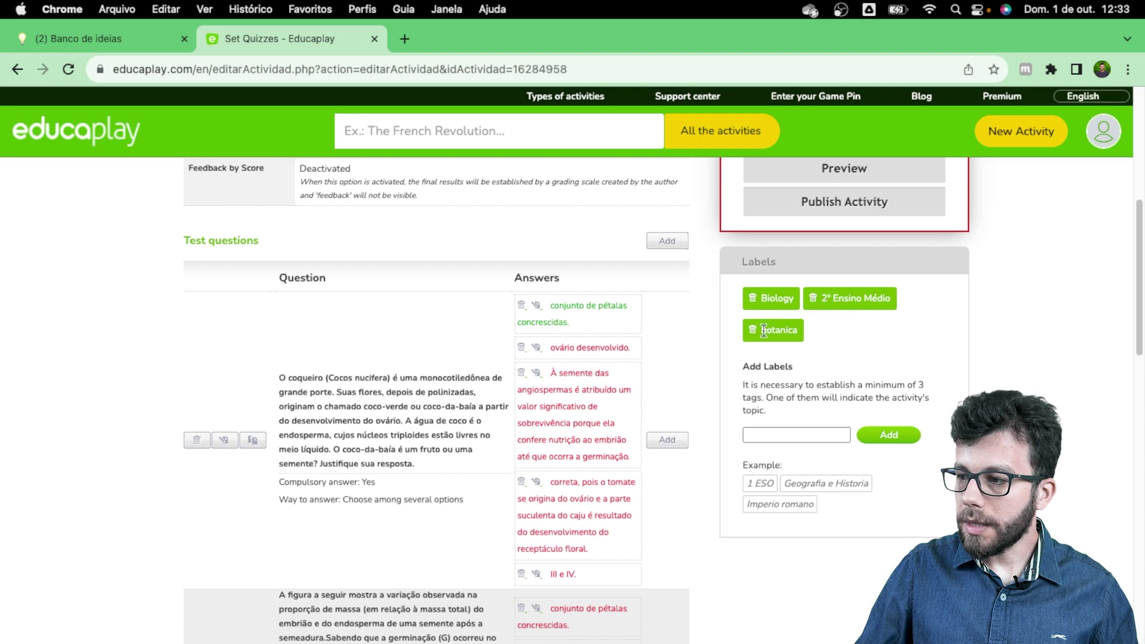
scroll(866, 329, up, 5)
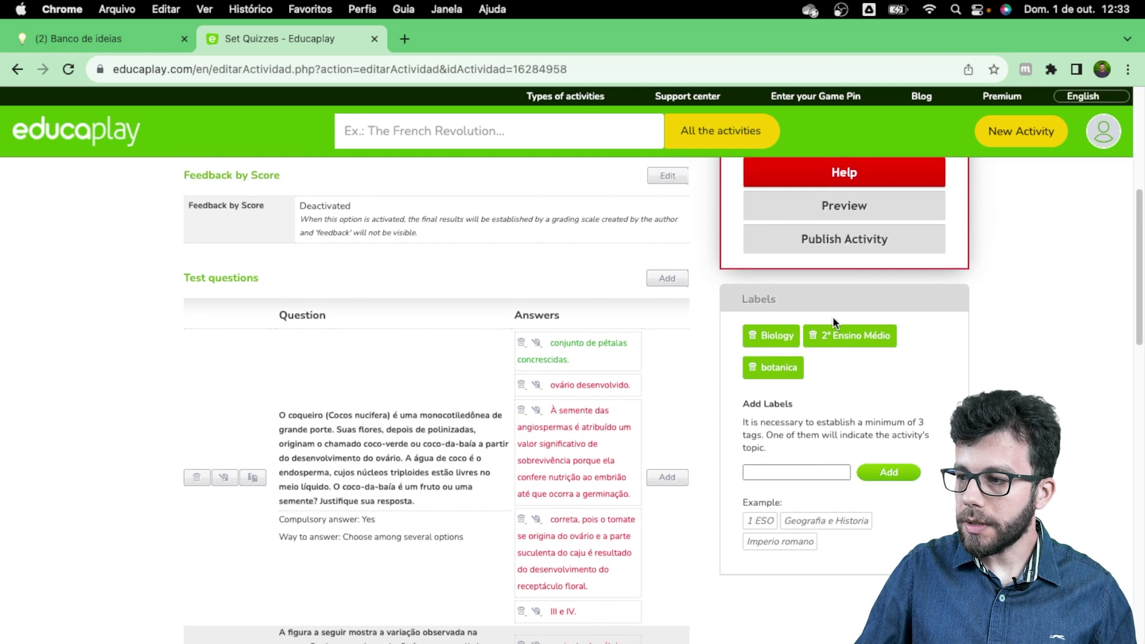
scroll(825, 316, up, 7)
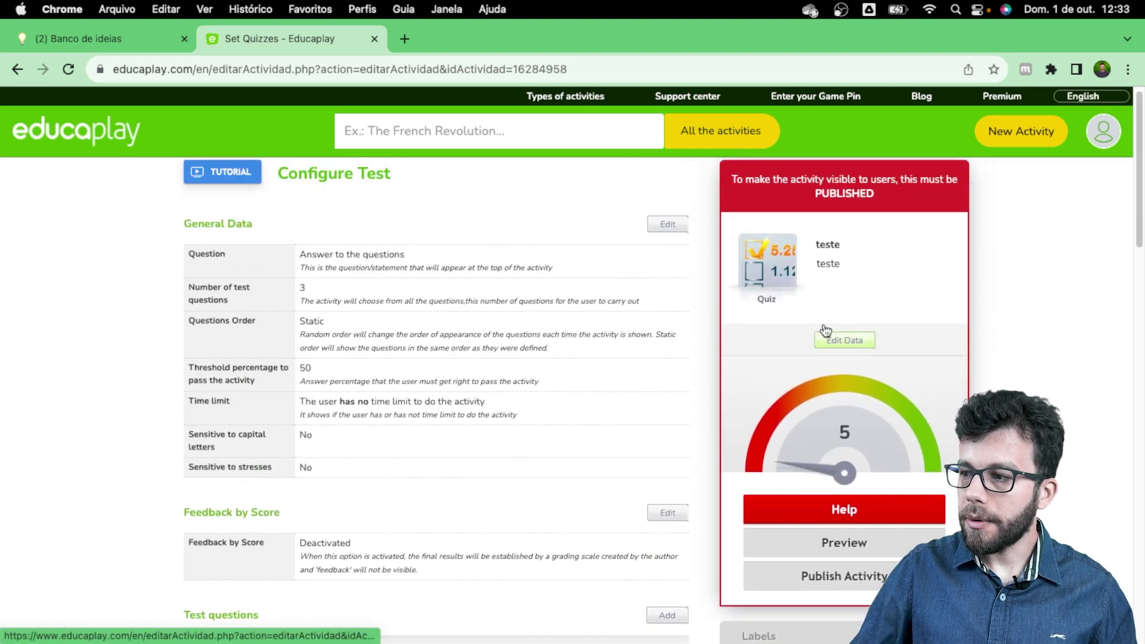
scroll(761, 409, down, 8)
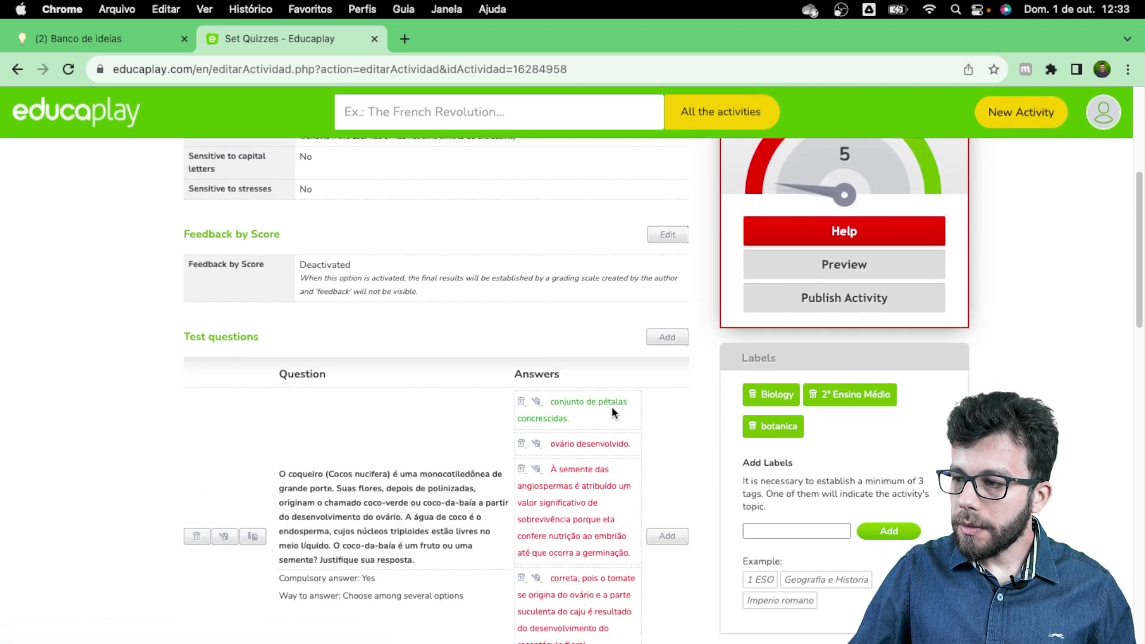
scroll(825, 257, up, 3)
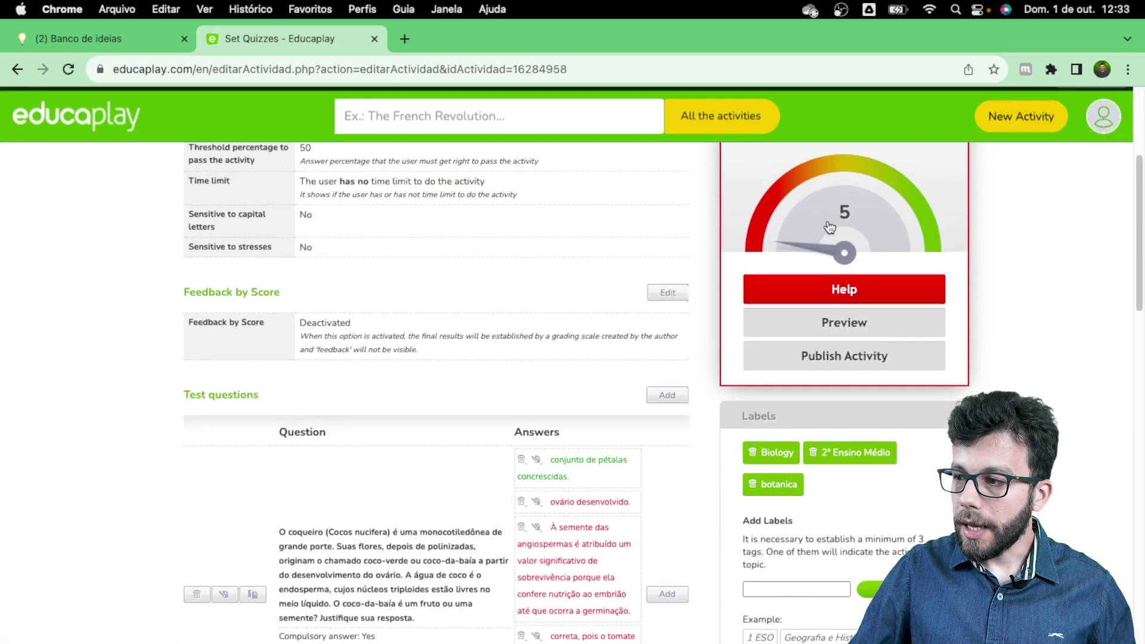
scroll(829, 229, up, 1)
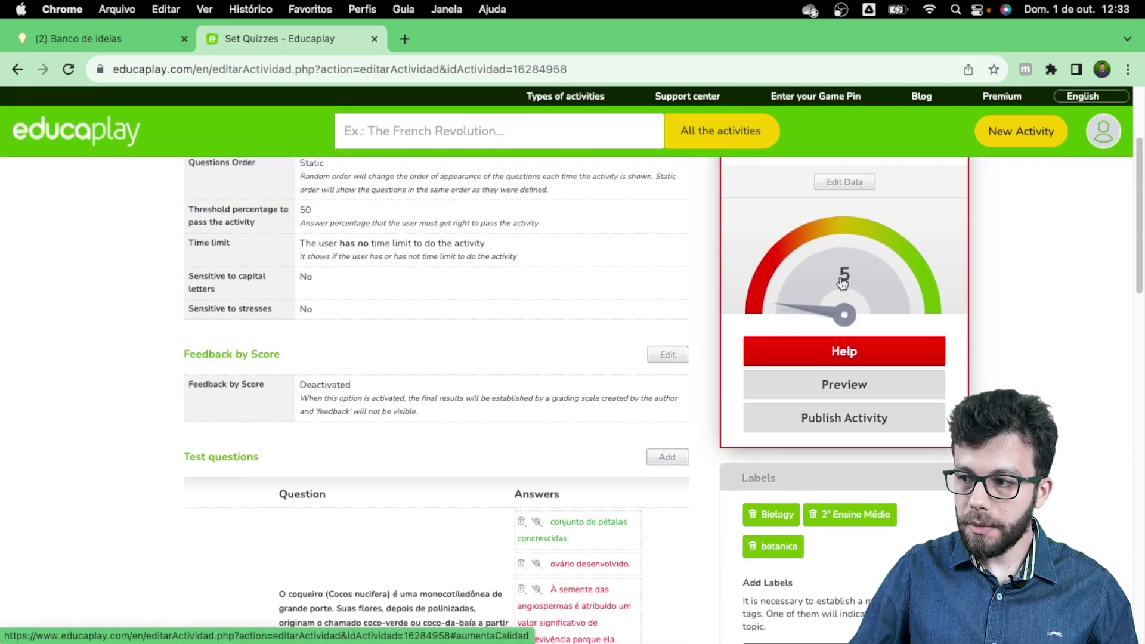
Step: Open the quality tips, translate the page into Portuguese, then read and close the tips
click(840, 357)
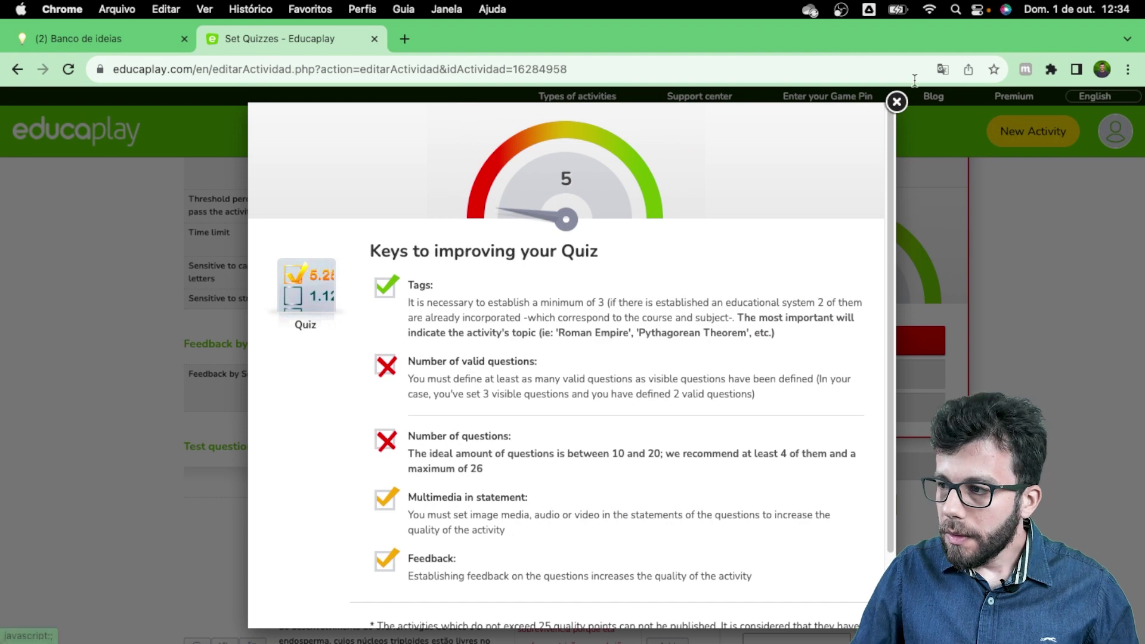
click(943, 69)
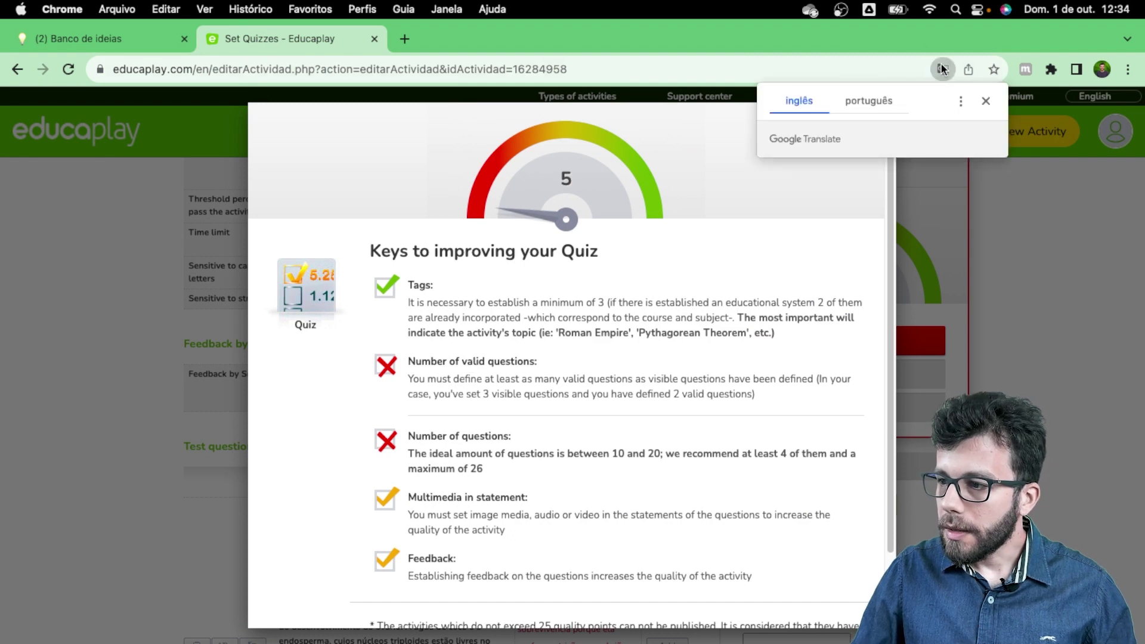
click(867, 99)
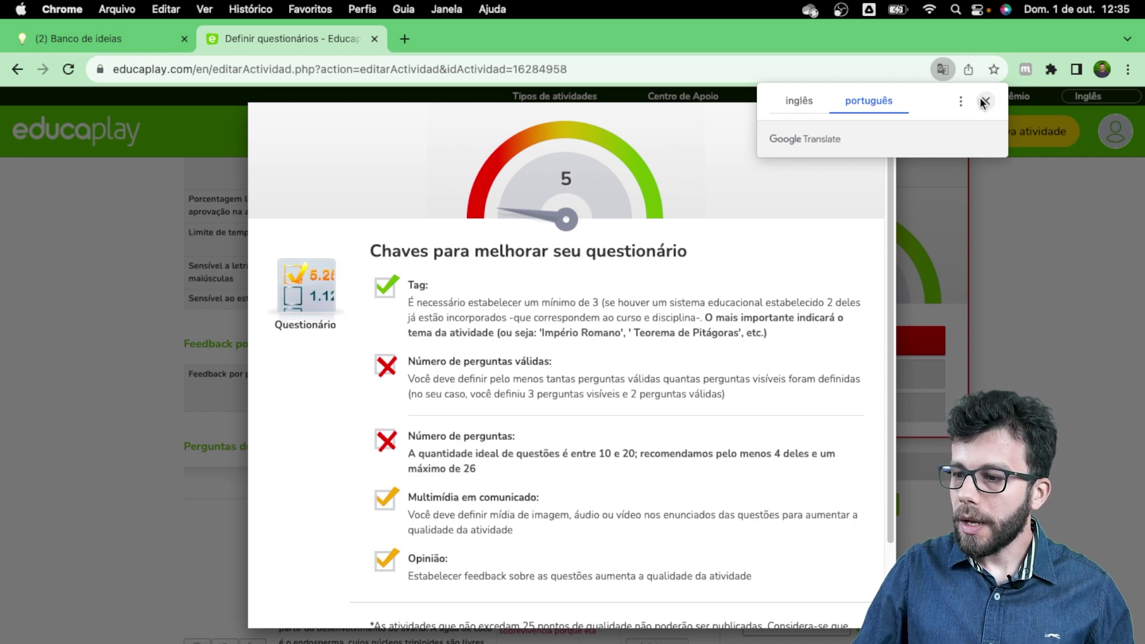
scroll(722, 402, down, 2)
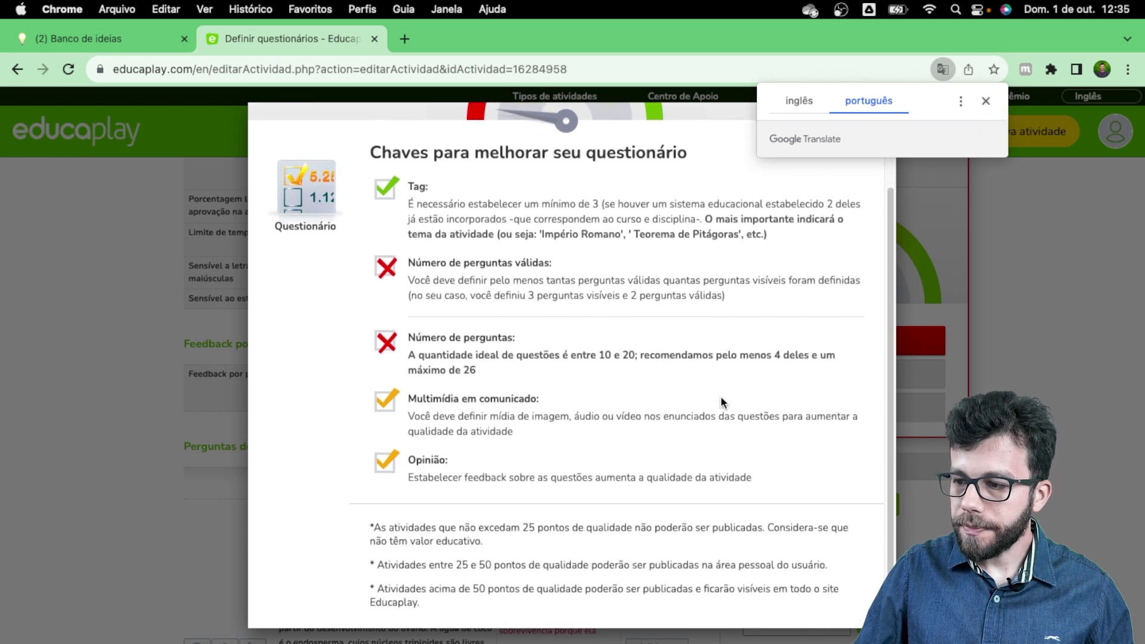
key(Escape)
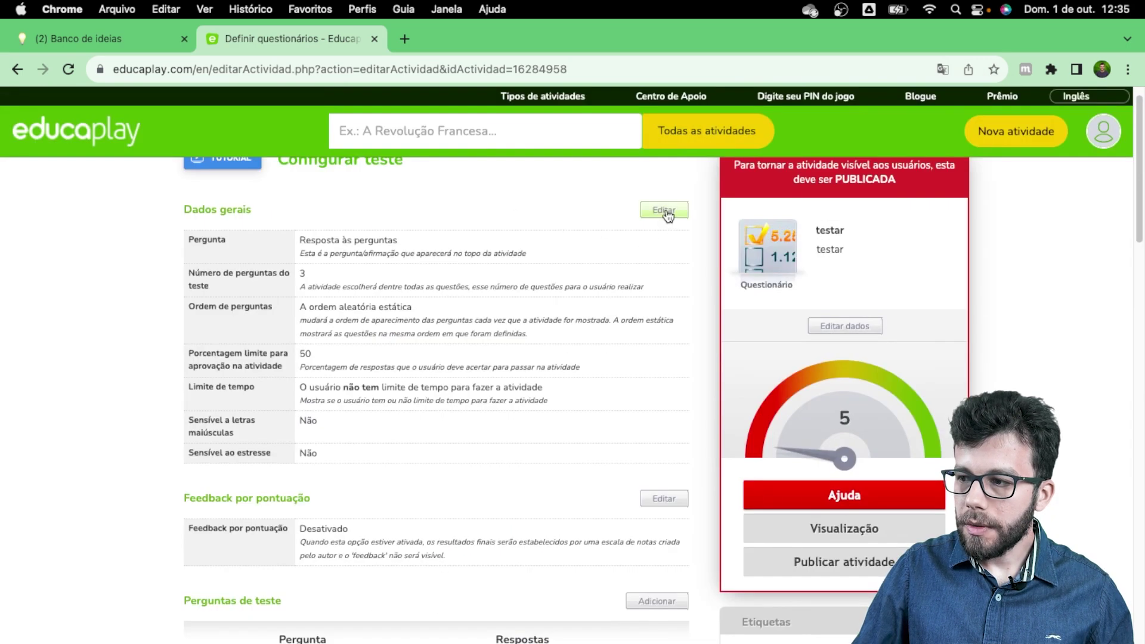
Step: Set the teste quiz's General Data to 1 test question and send it
click(663, 213)
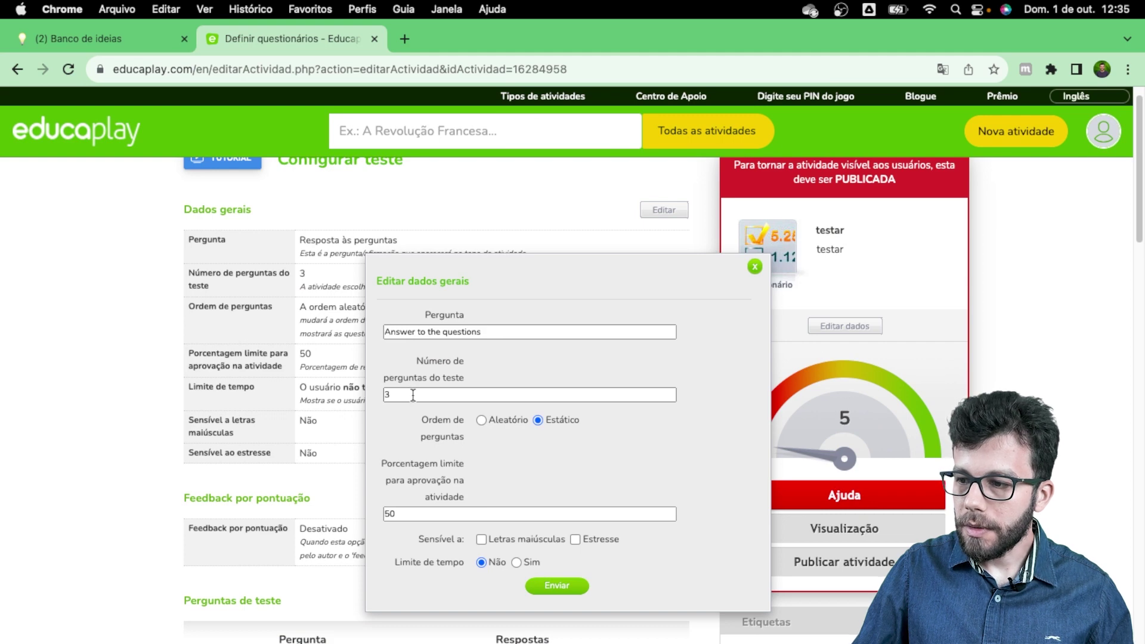
scroll(414, 398, down, 3)
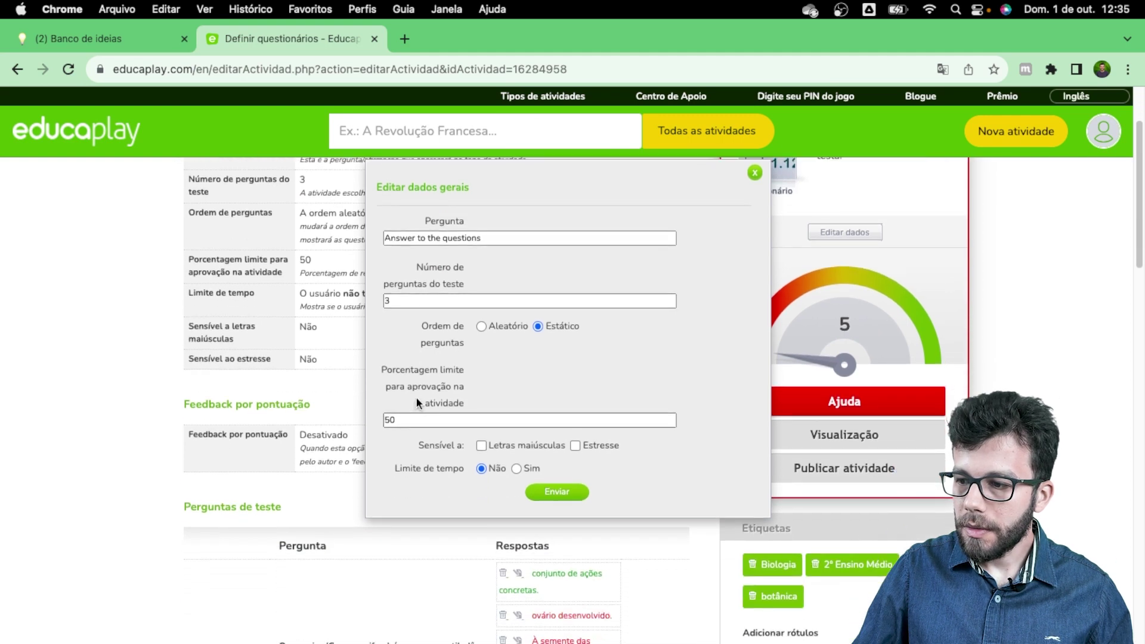
scroll(417, 402, up, 4)
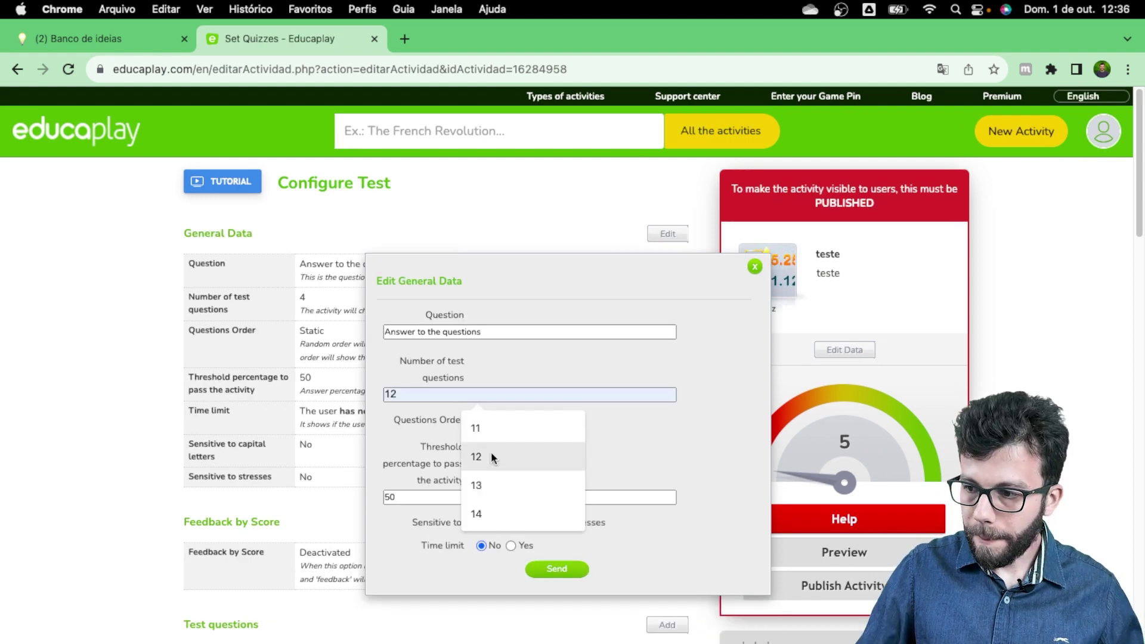
click(714, 417)
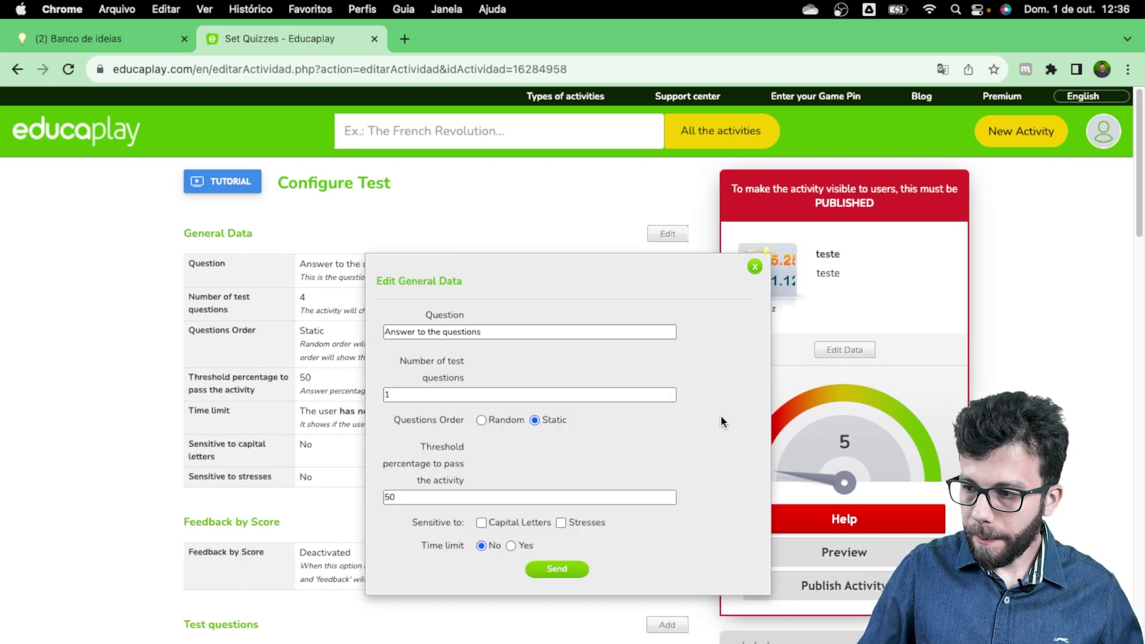
click(565, 567)
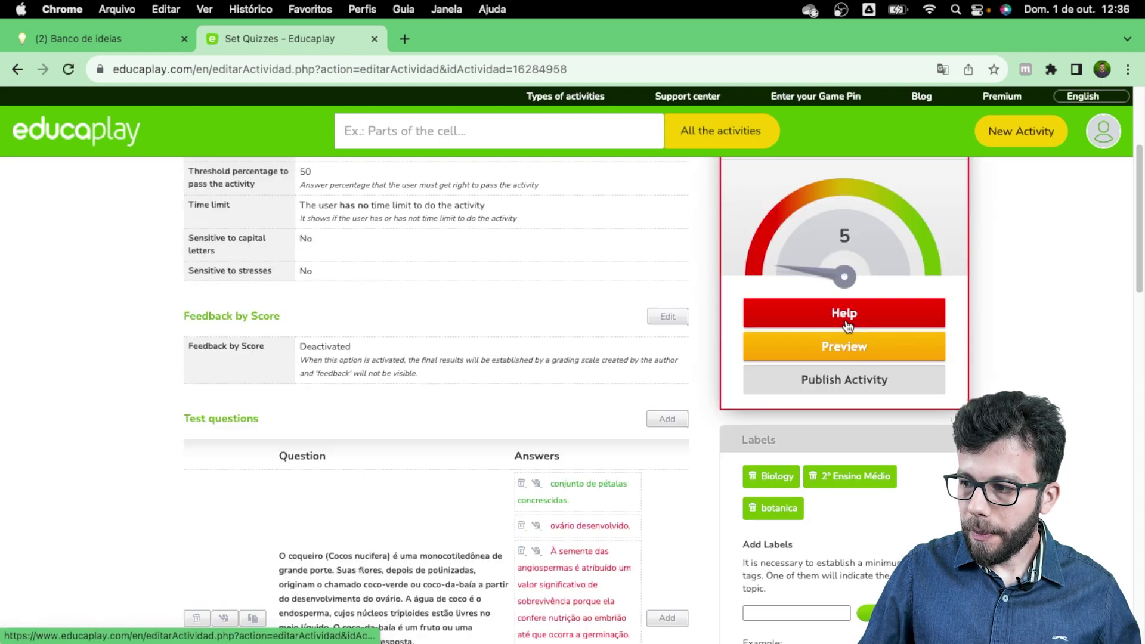
click(847, 327)
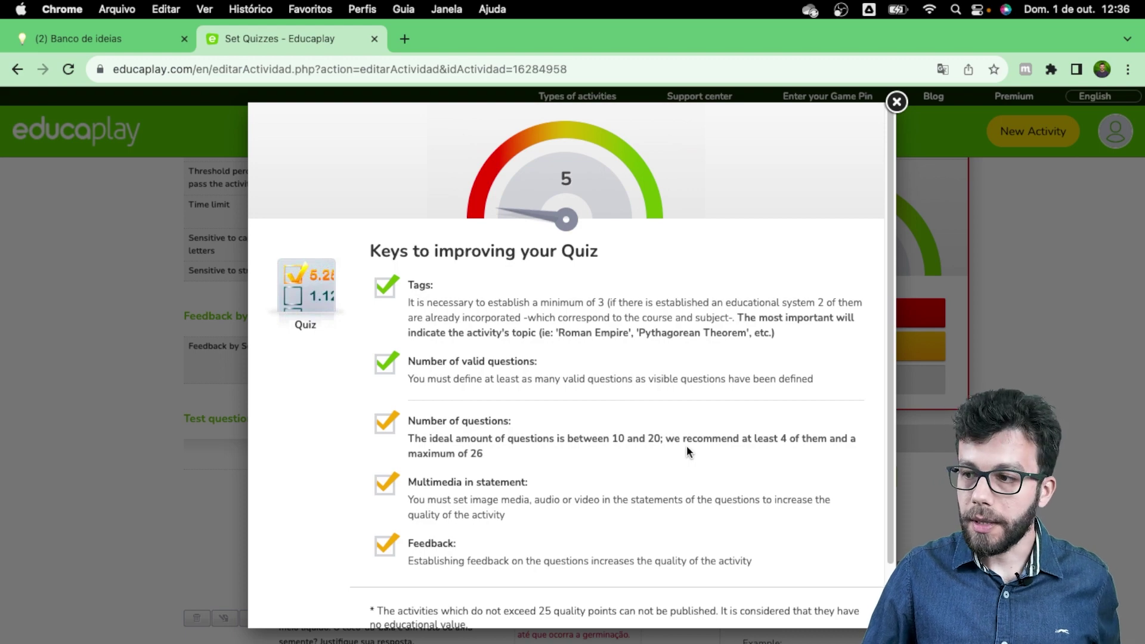
click(897, 101)
scroll(859, 352, down, 5)
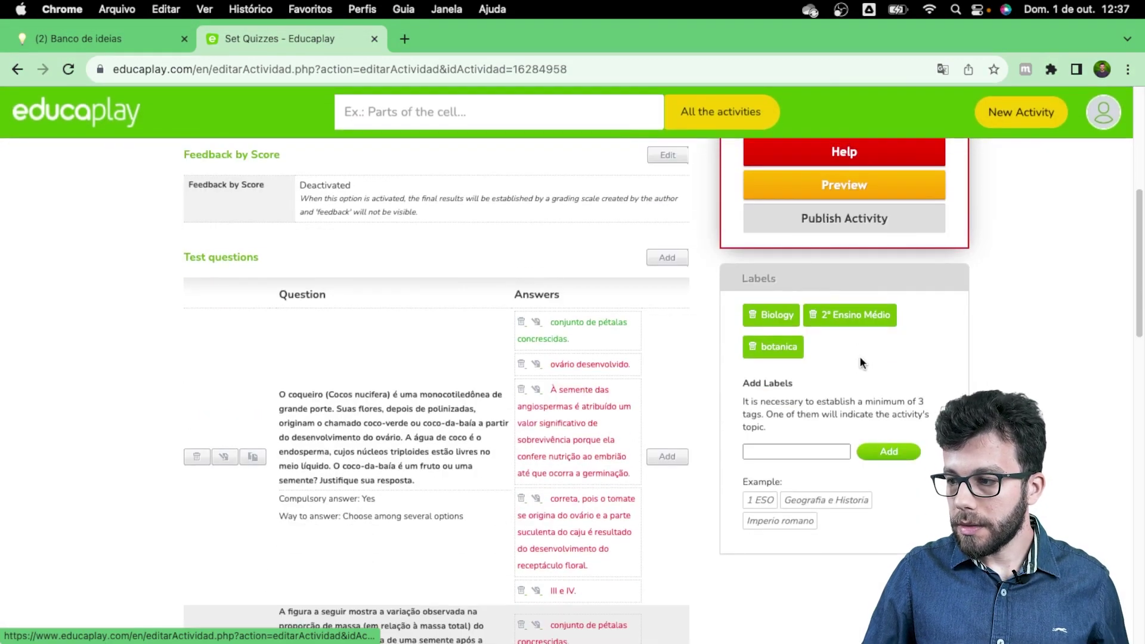
scroll(860, 356, up, 2)
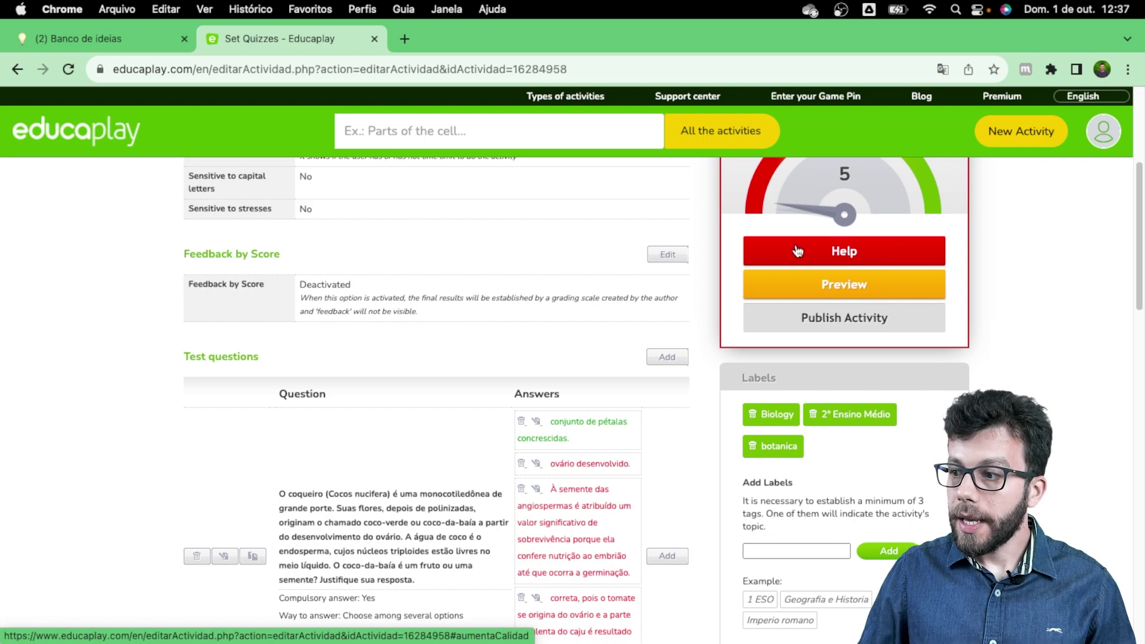
scroll(887, 253, up, 1)
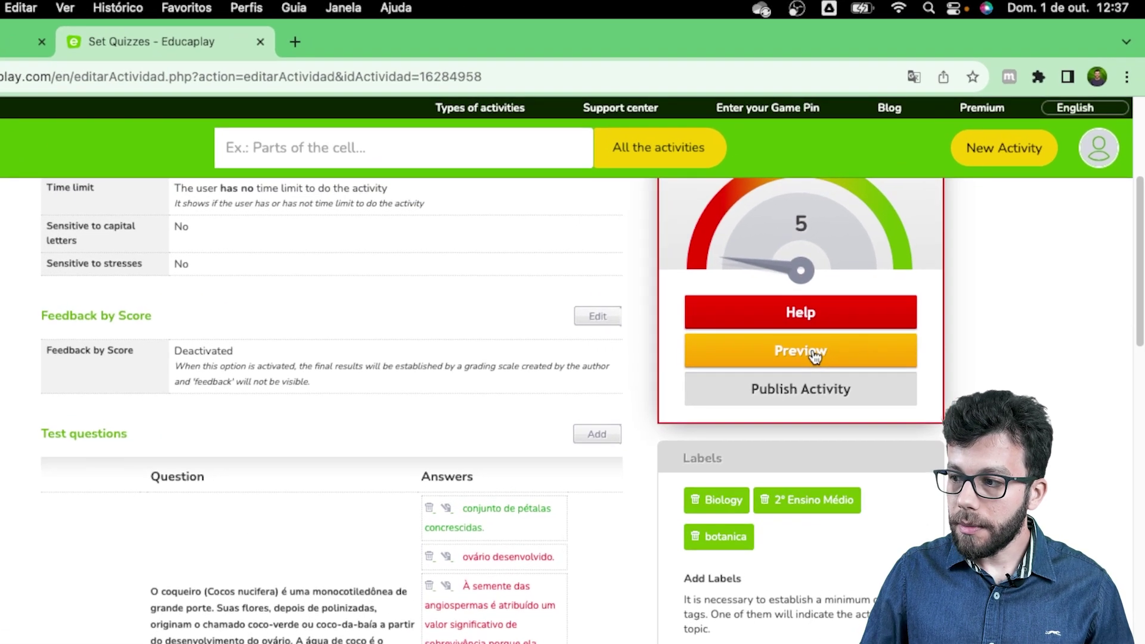
Step: Preview the teste quiz, answer its one question, finish scoring 0%, and return to settings
click(840, 324)
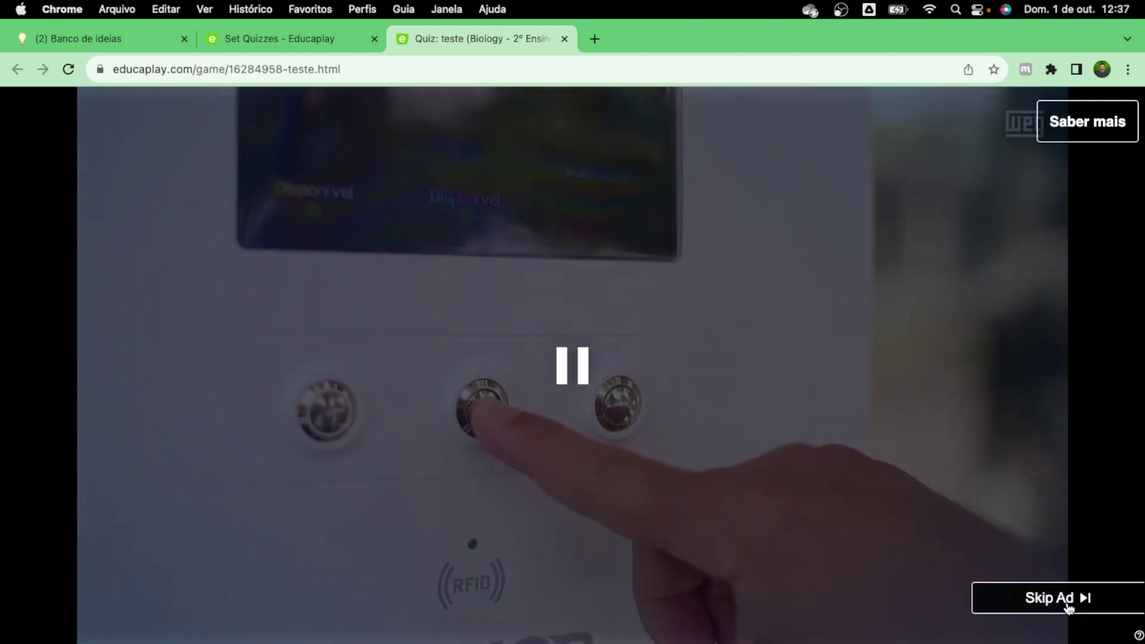
click(1068, 605)
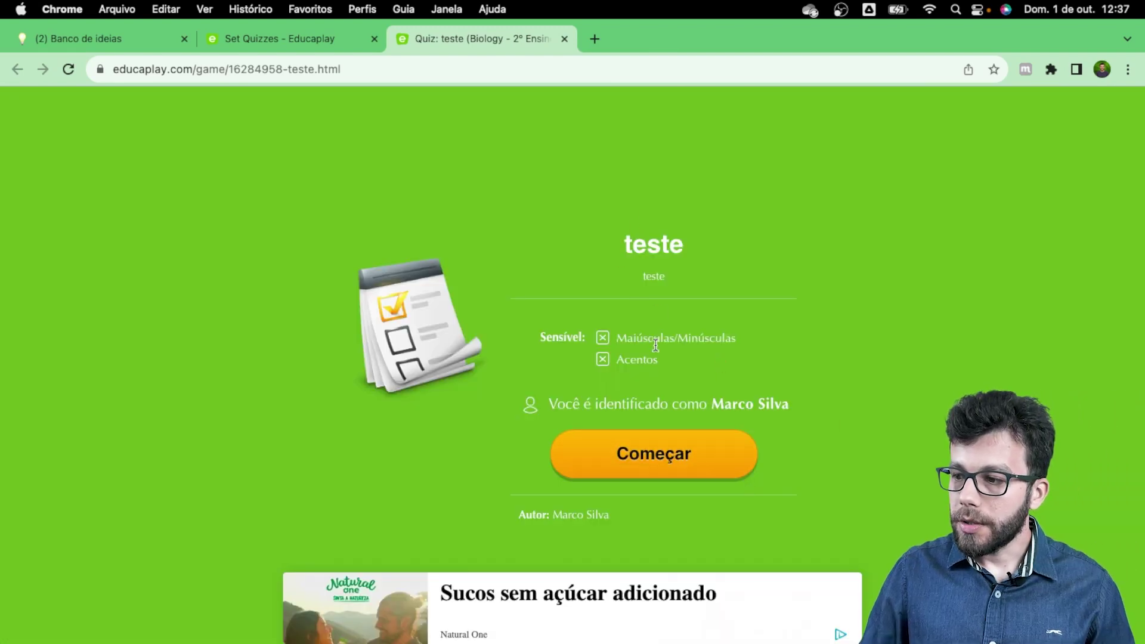
click(650, 467)
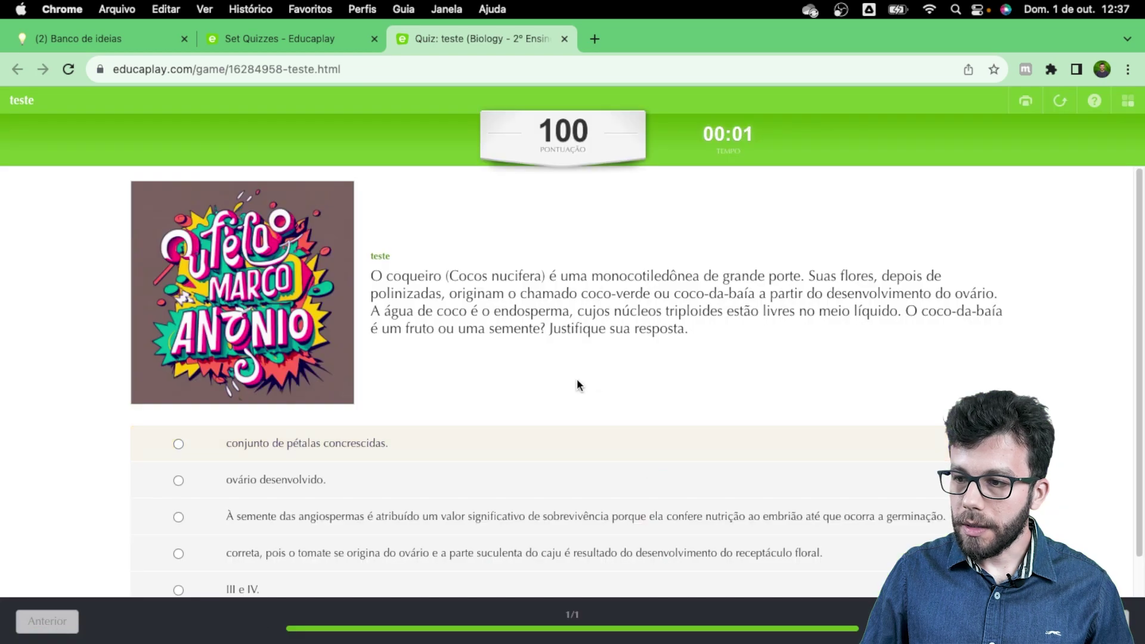
scroll(577, 385, down, 1)
scroll(573, 376, up, 1)
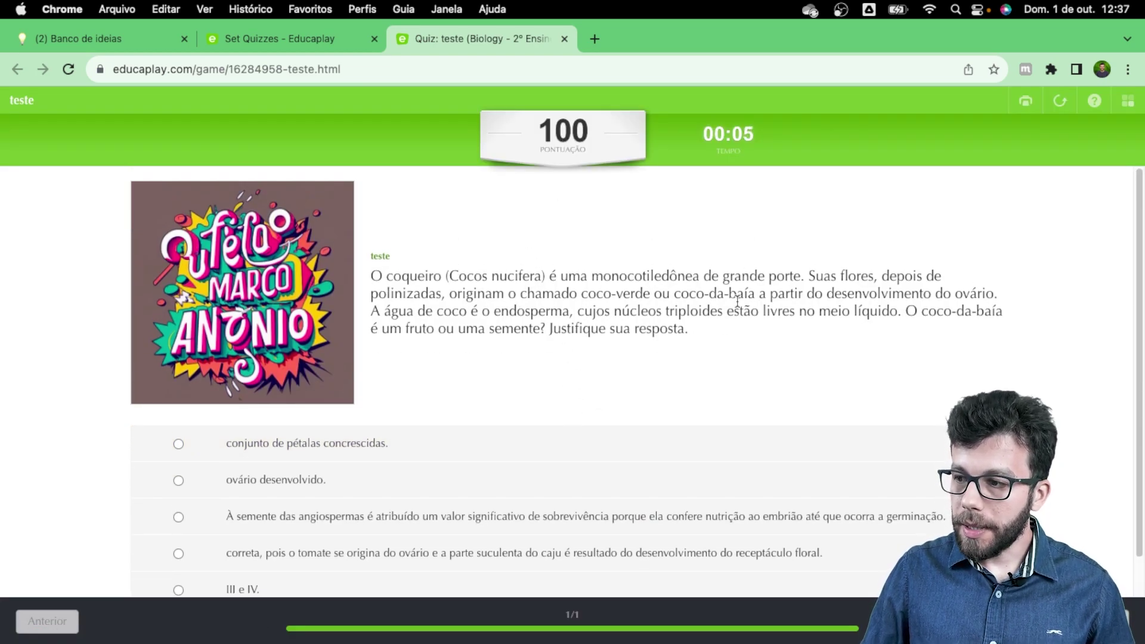
scroll(565, 327, down, 1)
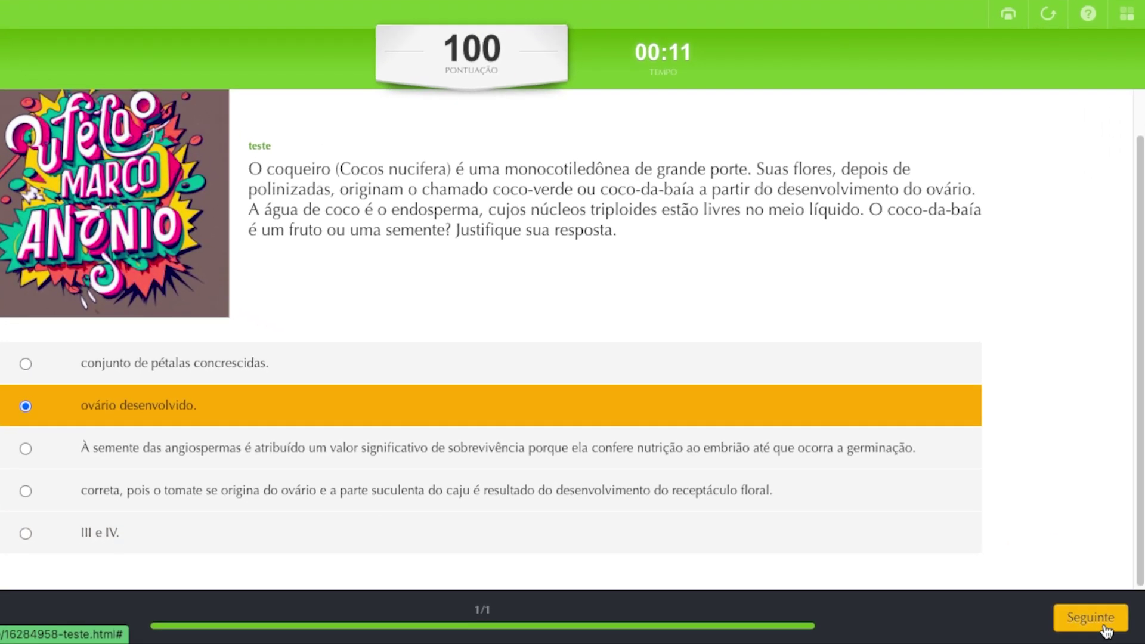
click(1105, 628)
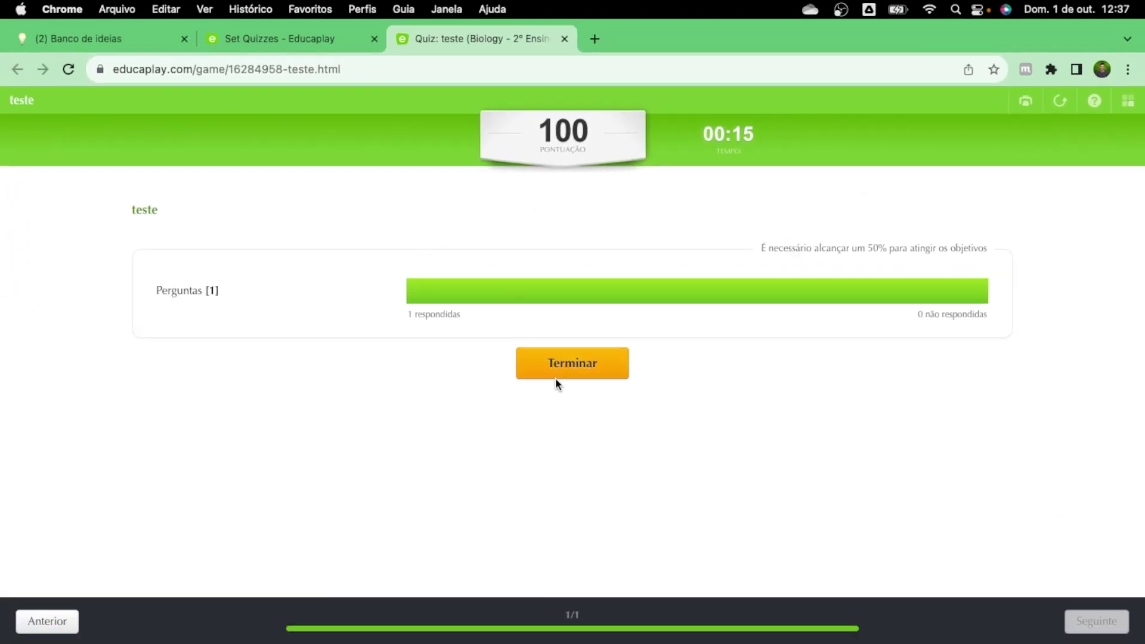
click(569, 365)
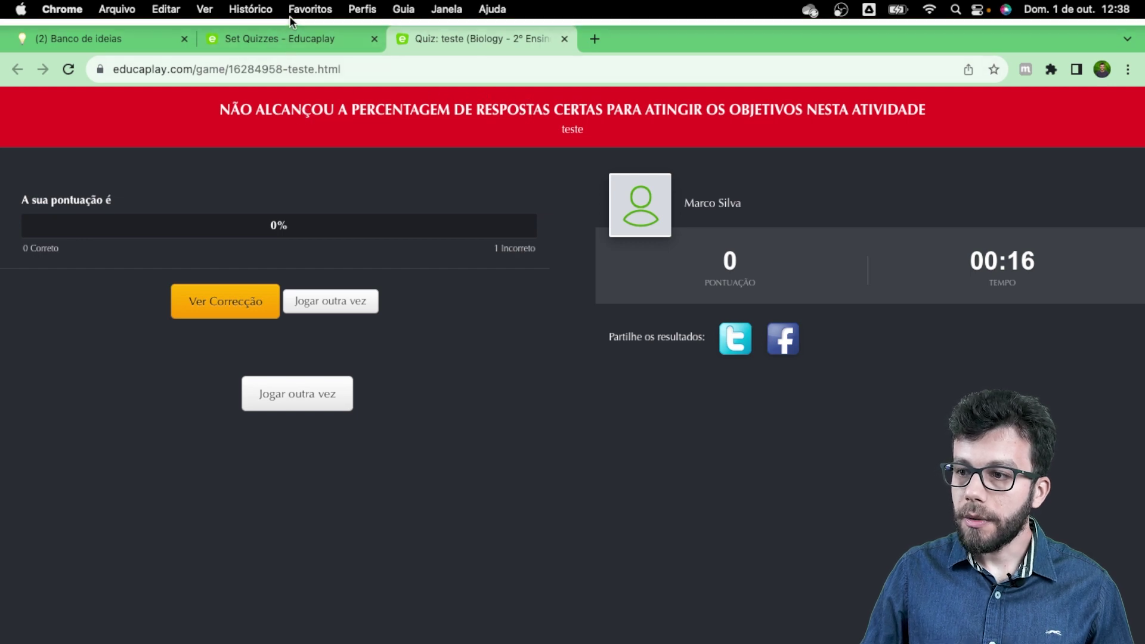
click(309, 36)
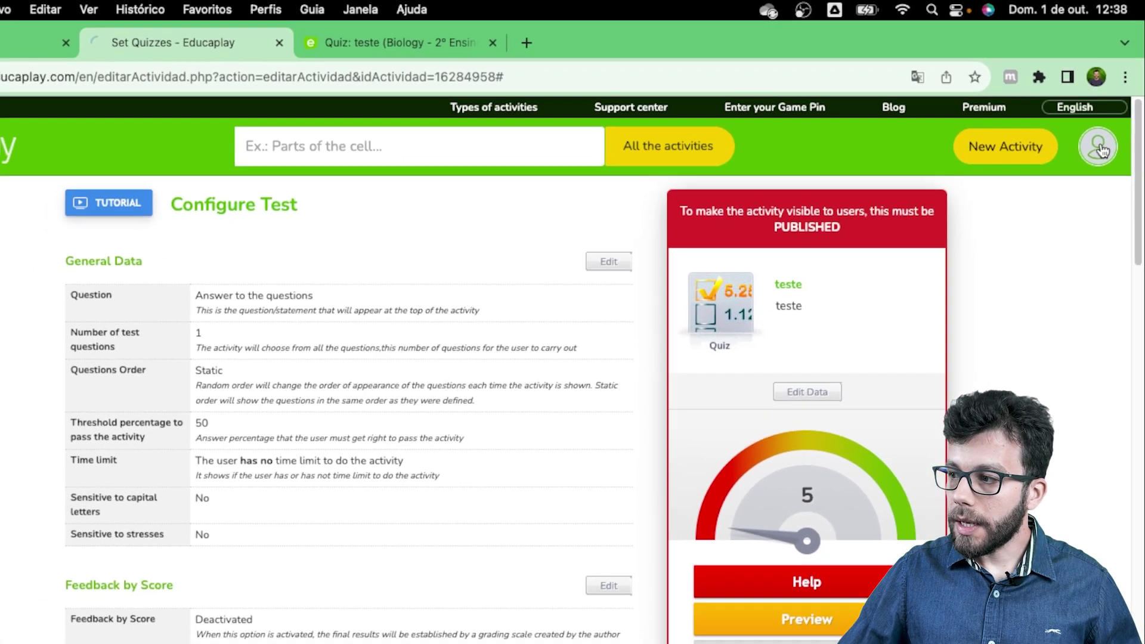
Step: Go to My activities and scroll to the pending ones, including Quiz de Biologia - ENEM 2018
click(1102, 130)
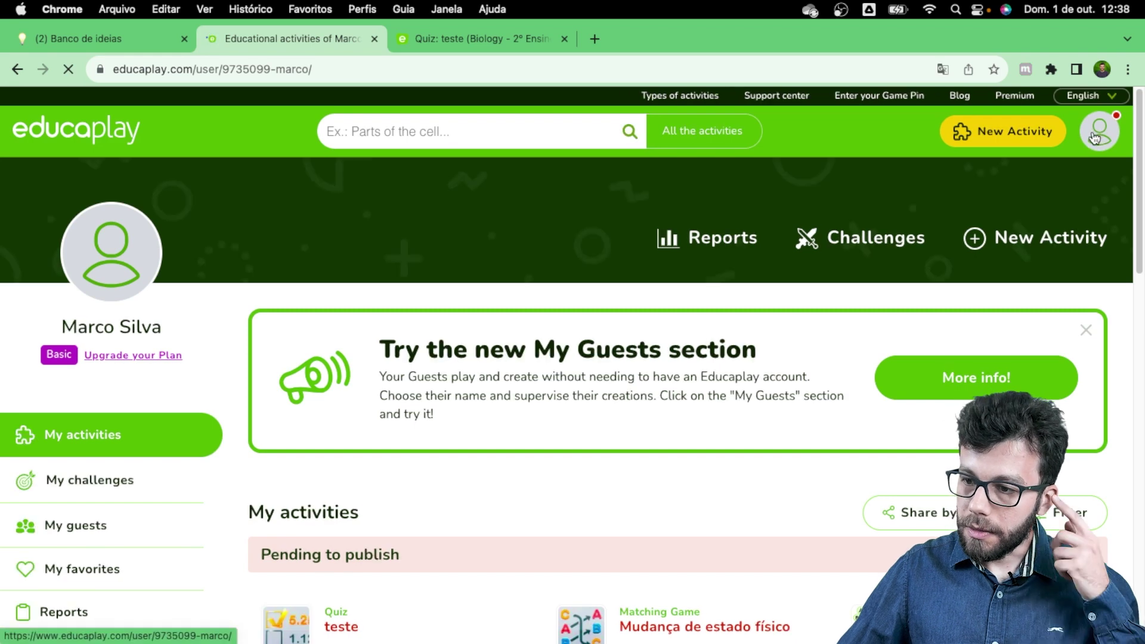
scroll(357, 422, down, 4)
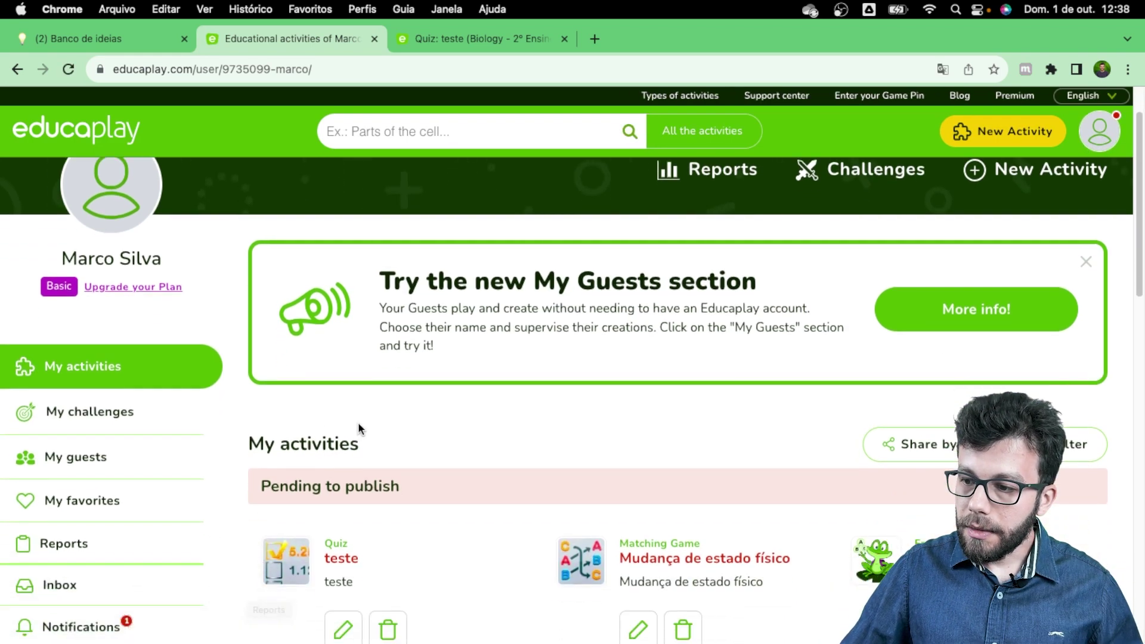
scroll(453, 378, down, 1)
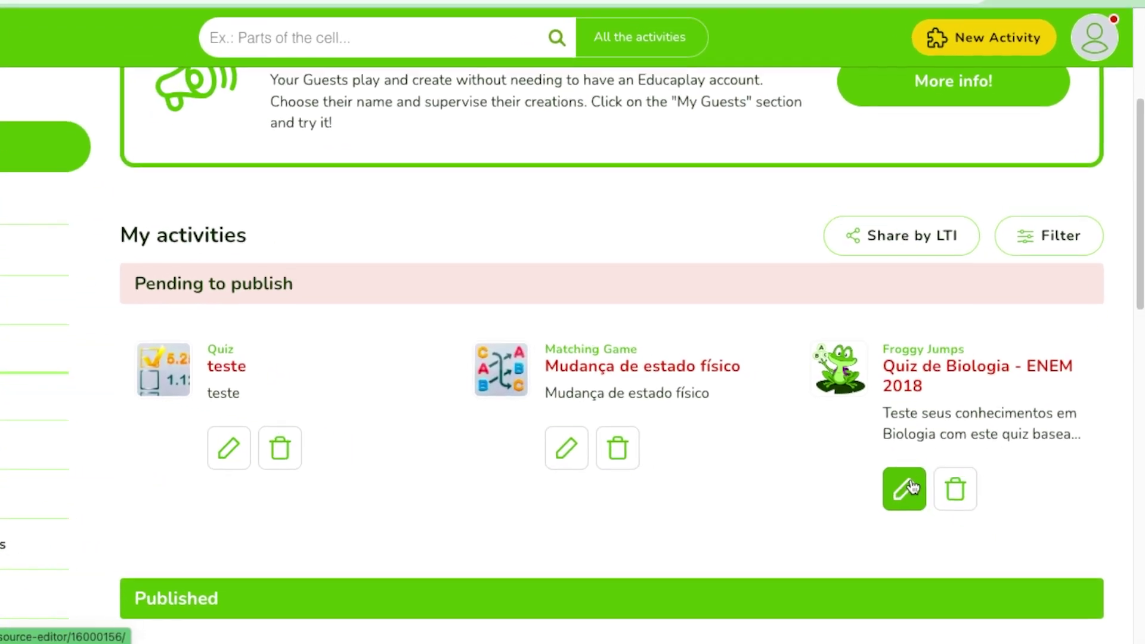
Step: Open the Froggy Jumps biology quiz and scroll through its questions to review them
click(908, 490)
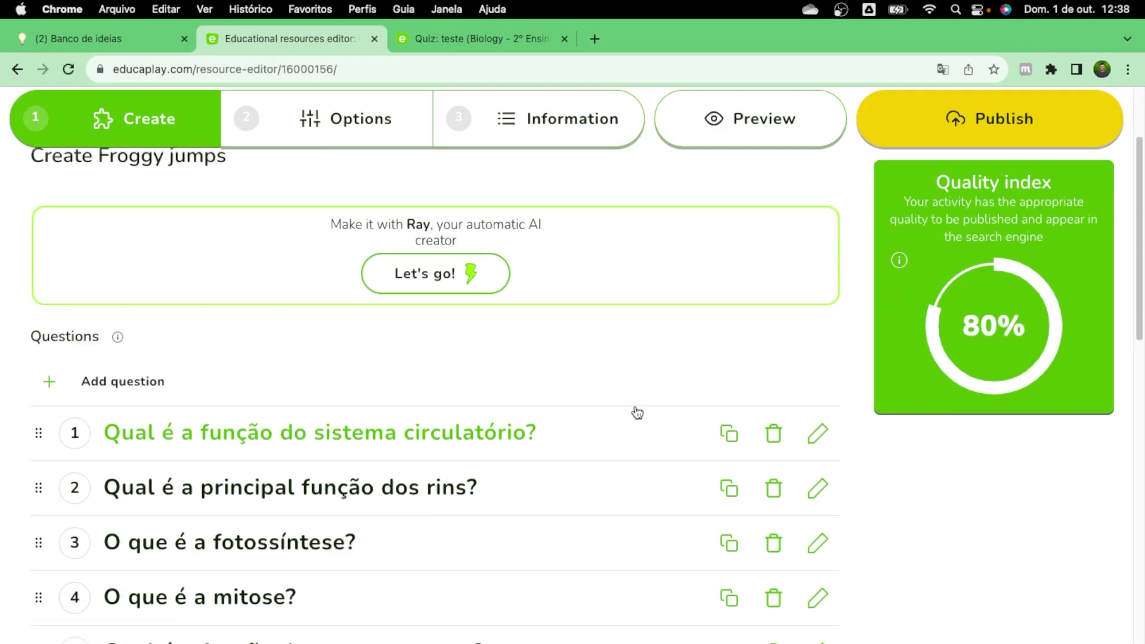
scroll(637, 411, up, 2)
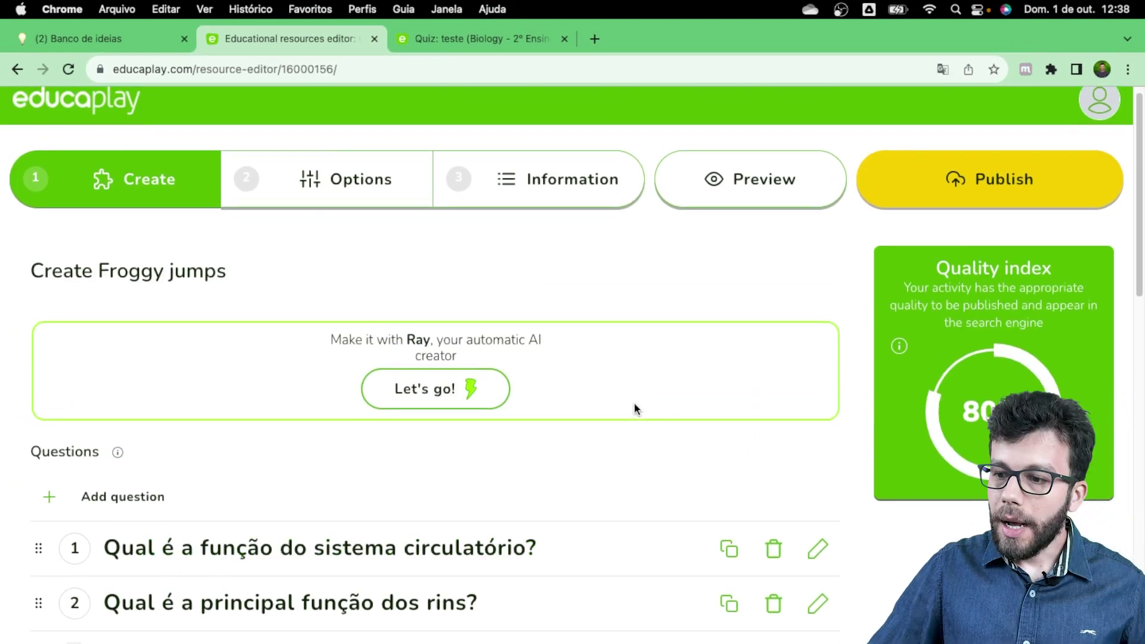
scroll(634, 406, down, 10)
scroll(430, 424, up, 10)
scroll(434, 417, up, 2)
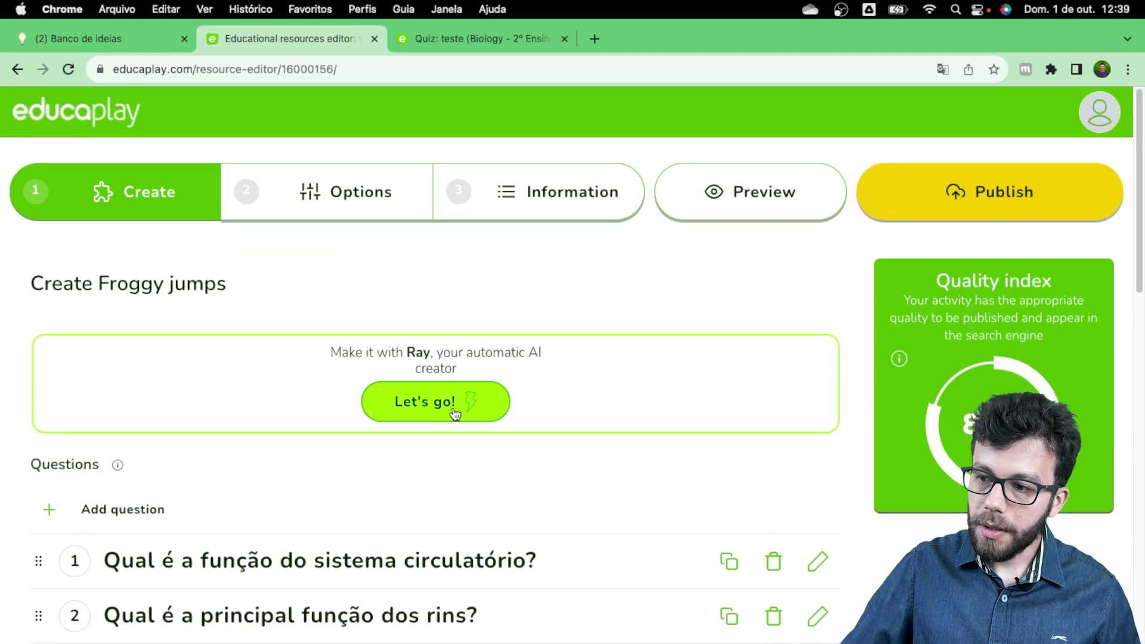
scroll(454, 413, down, 10)
scroll(414, 514, down, 3)
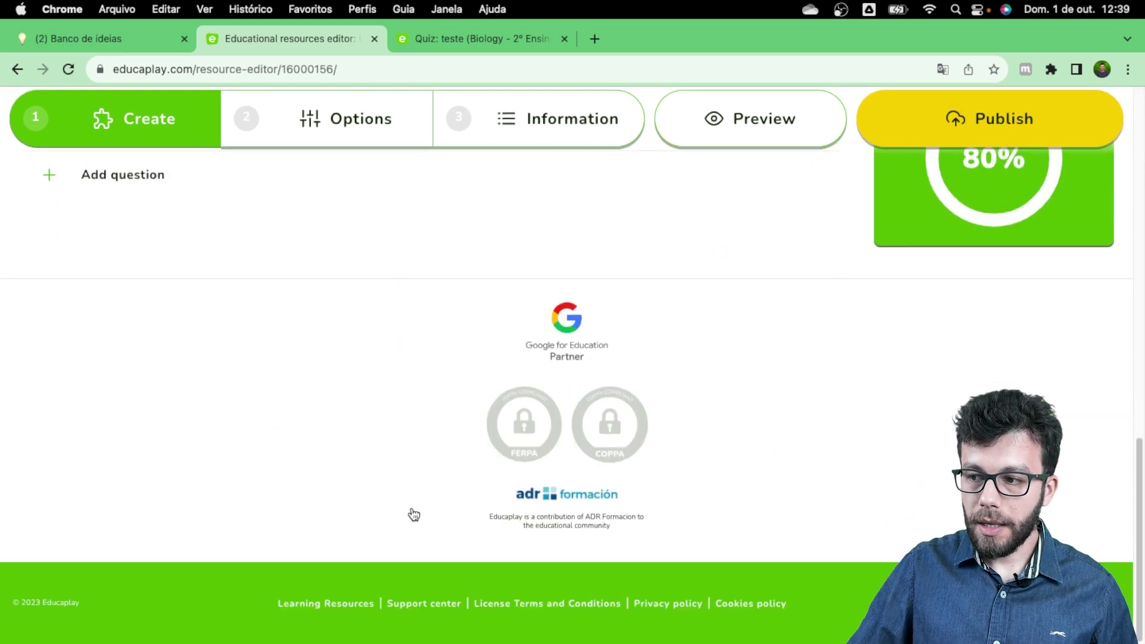
scroll(414, 514, up, 12)
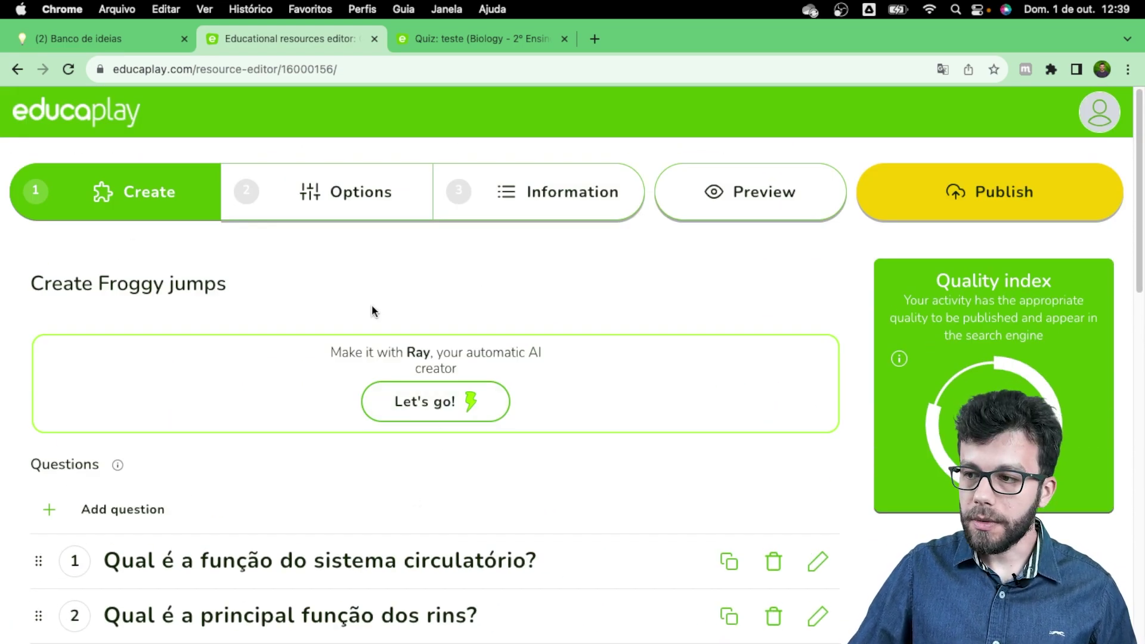
scroll(686, 564, down, 8)
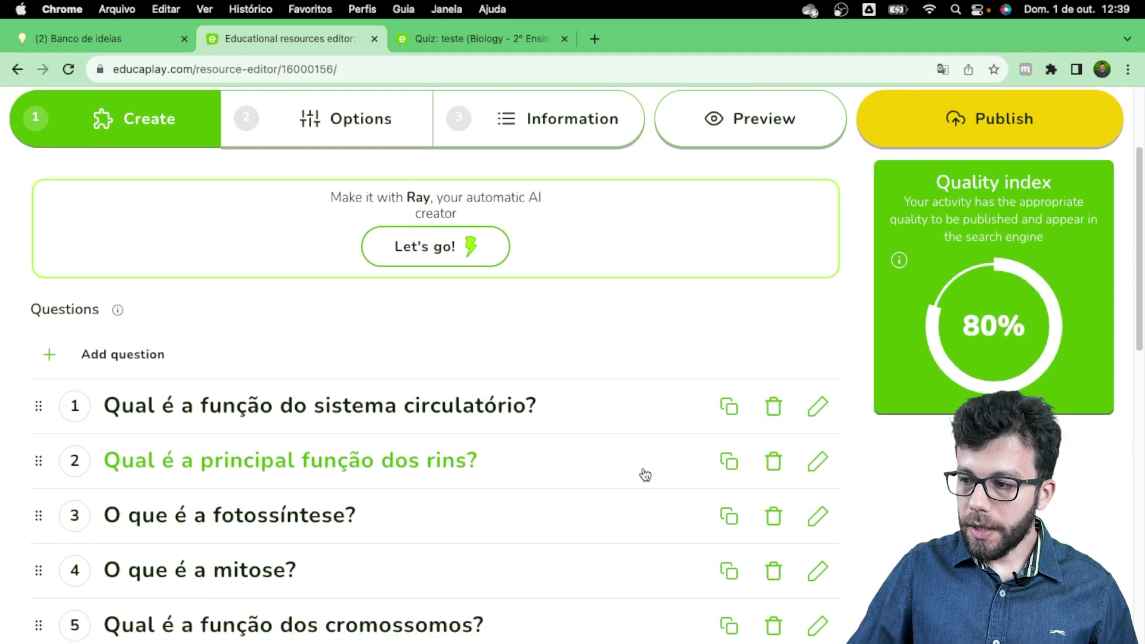
scroll(775, 334, up, 5)
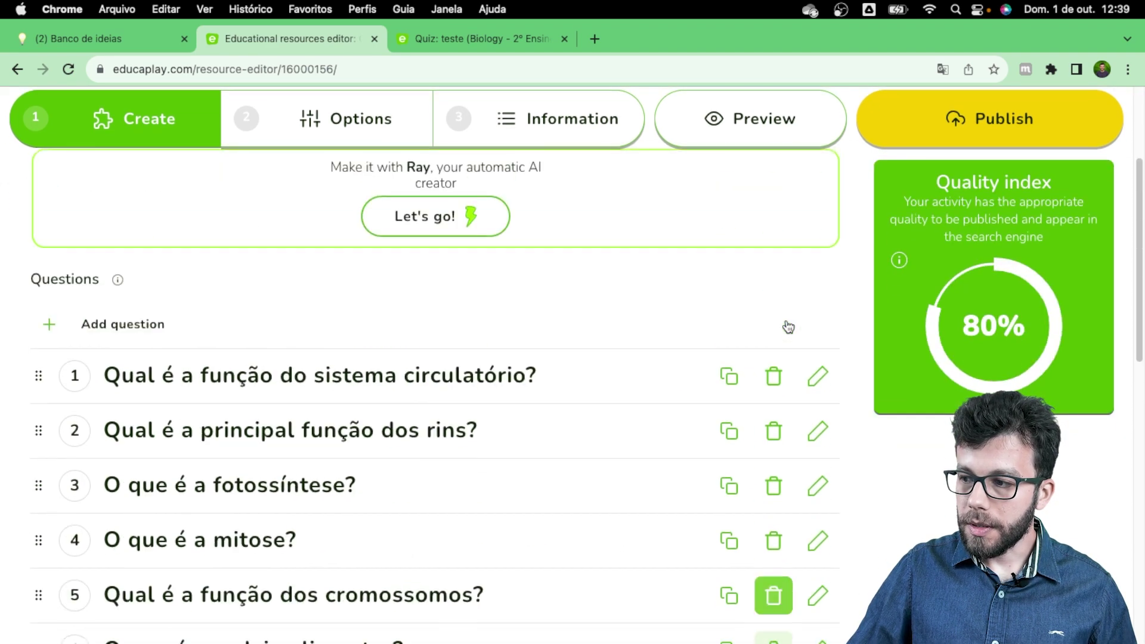
Step: Check question 1, leave its title field, and publish the activity
click(568, 373)
scroll(811, 328, down, 2)
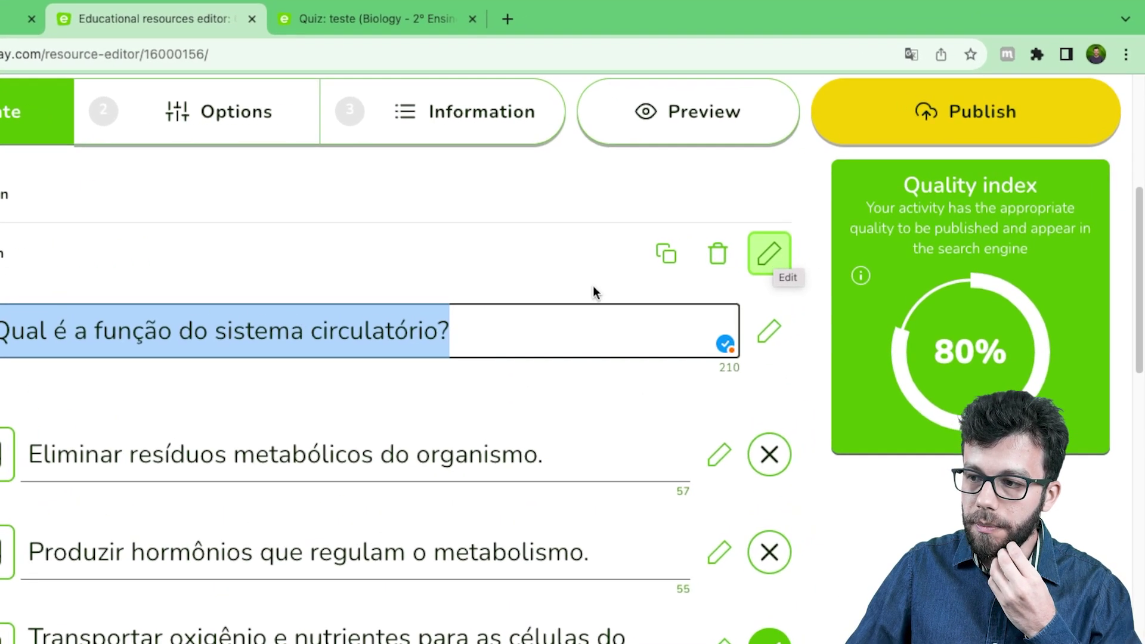
scroll(597, 268, up, 5)
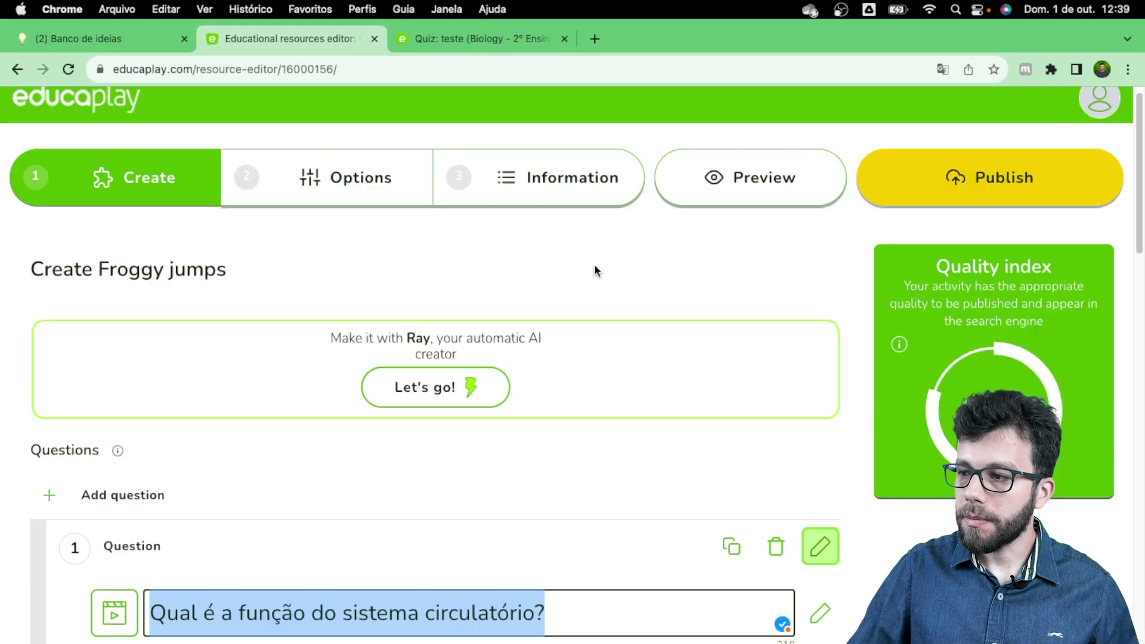
click(755, 312)
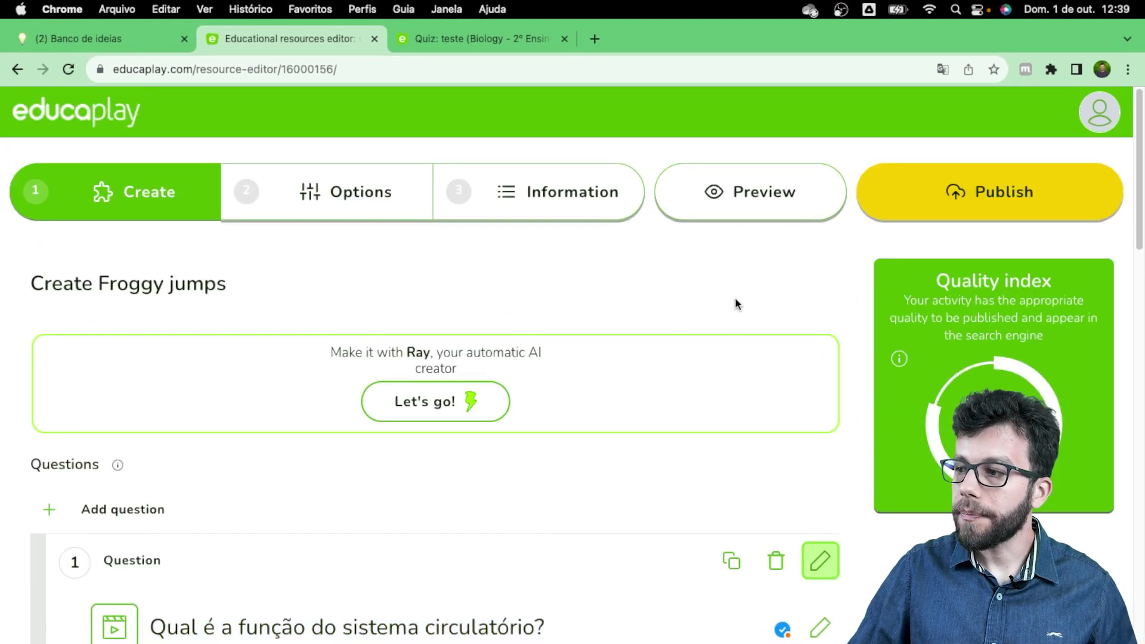
click(906, 204)
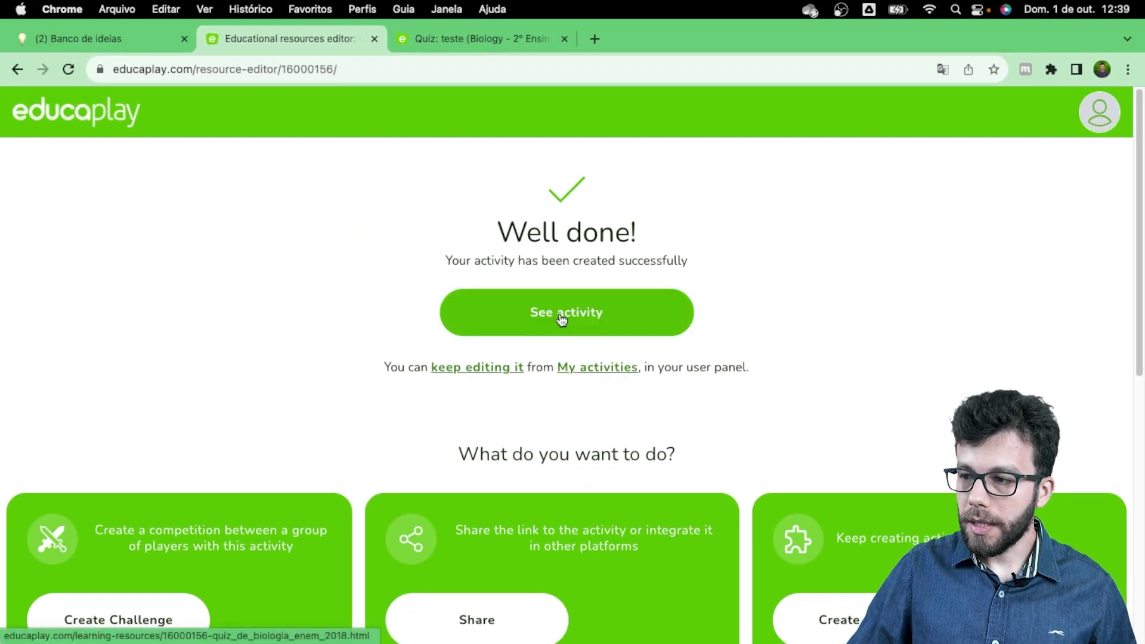
Step: Find Quiz de Biologia - ENEM 2018 under Published in the profile's activities list
click(1103, 124)
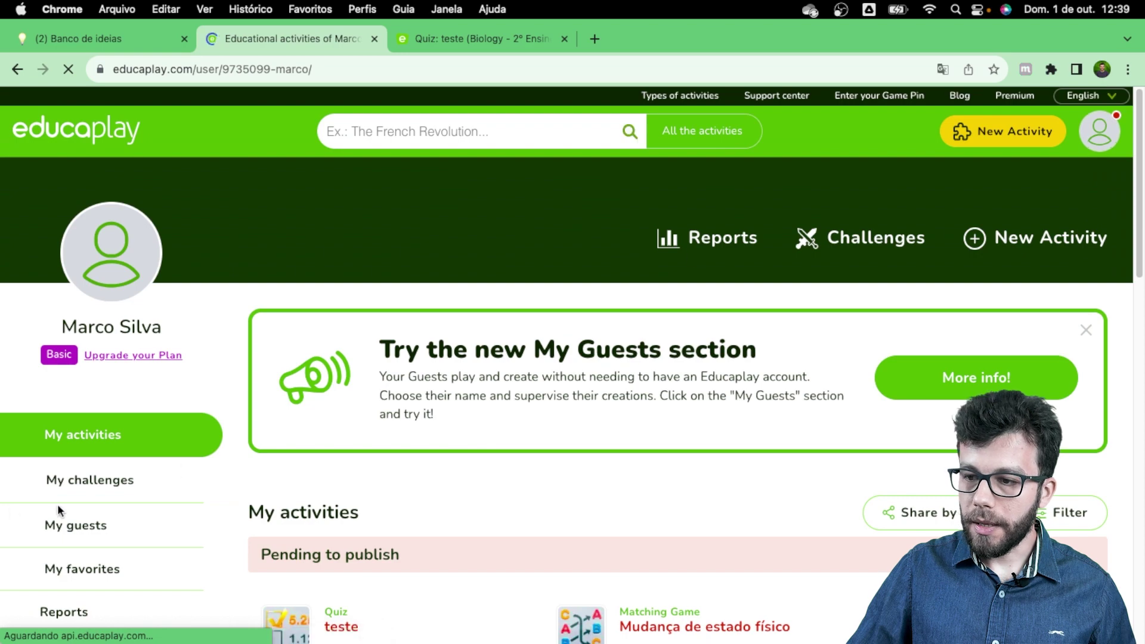
scroll(458, 473, down, 3)
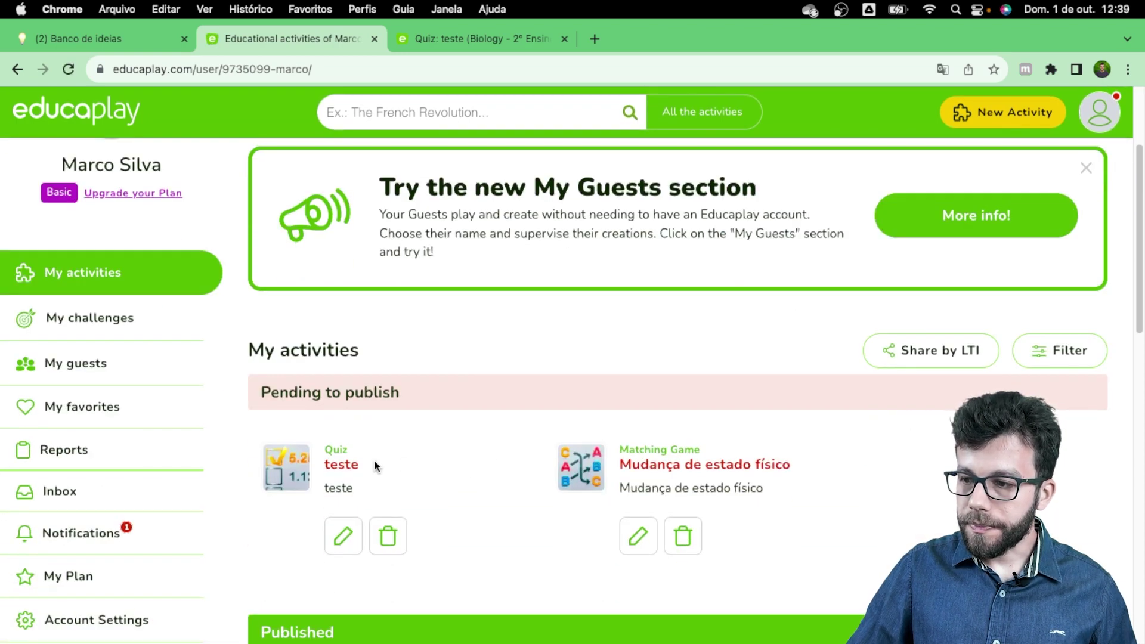
scroll(469, 463, down, 5)
scroll(459, 439, down, 2)
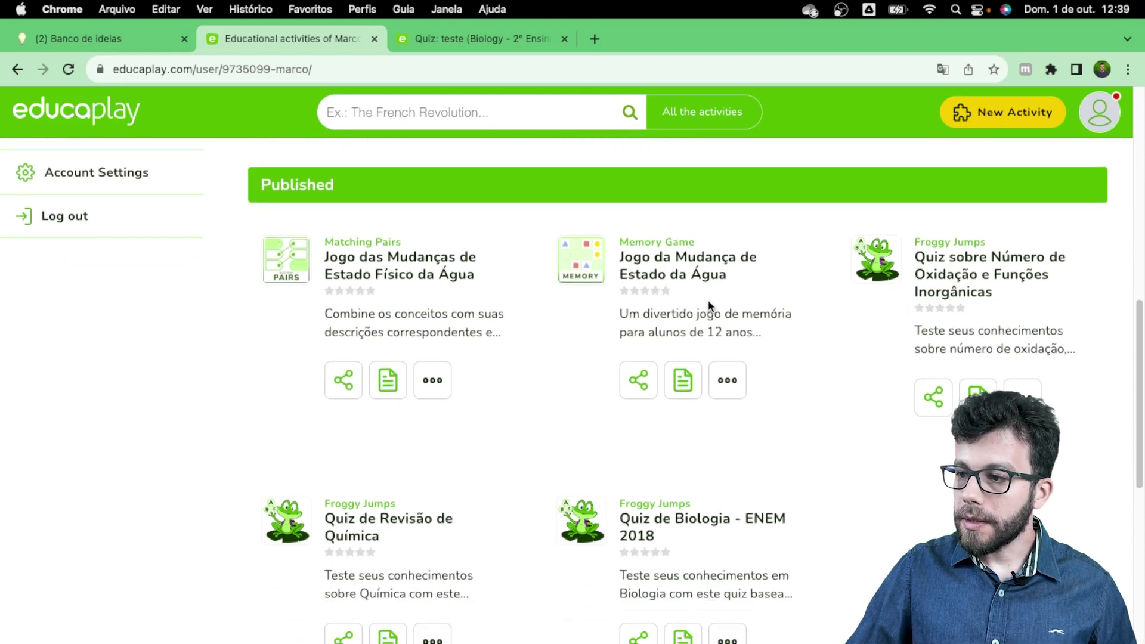
scroll(674, 301, up, 3)
scroll(640, 301, down, 3)
scroll(769, 410, down, 3)
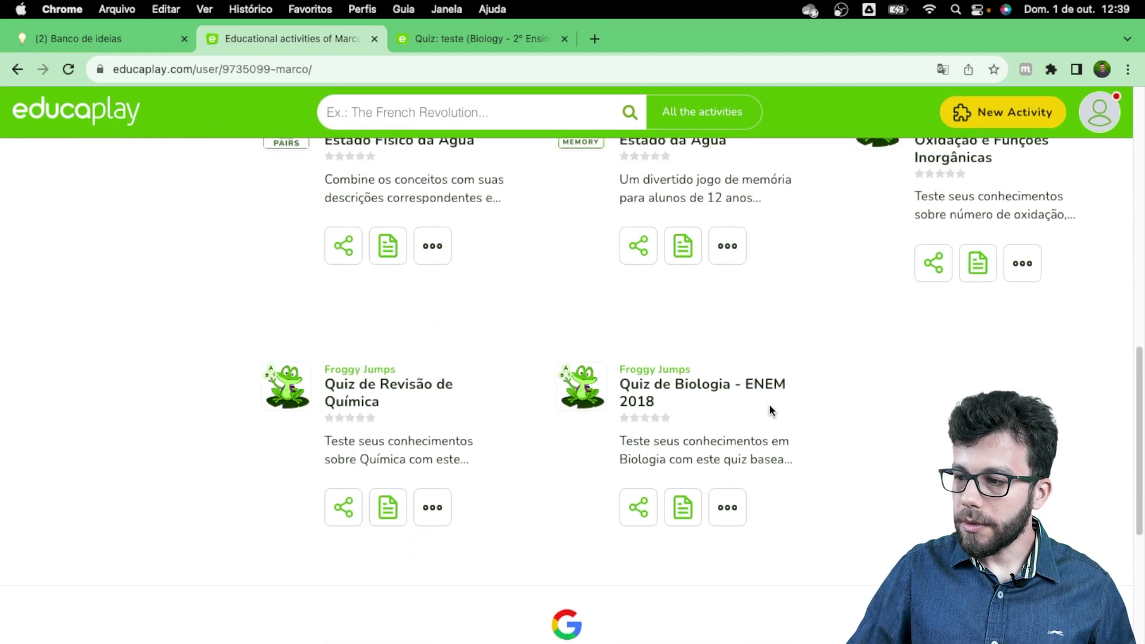
scroll(769, 406, up, 4)
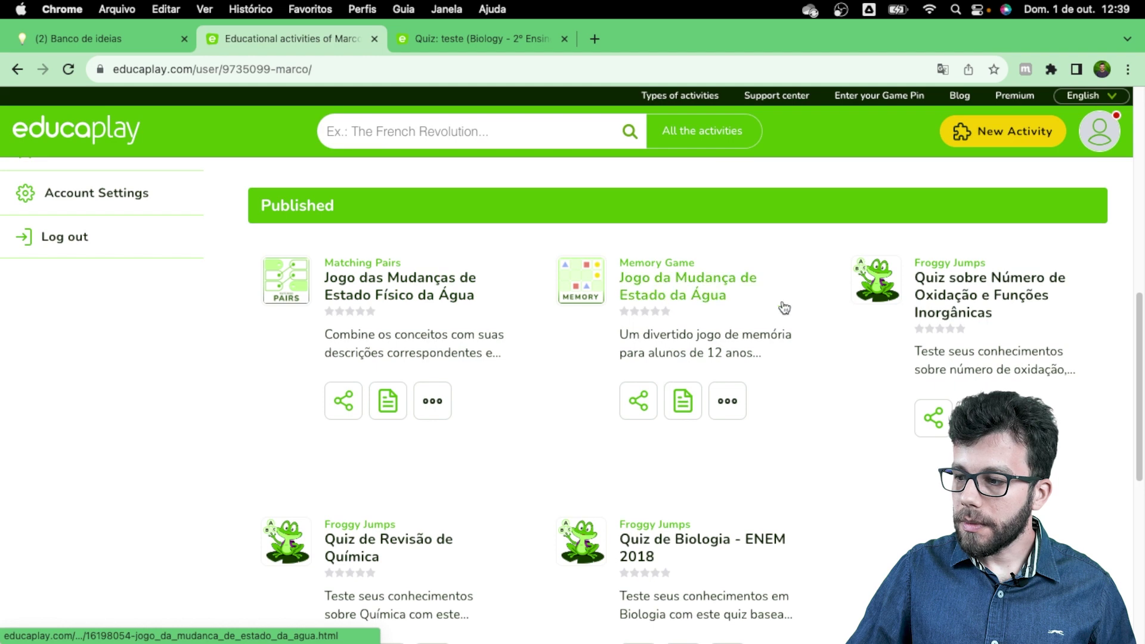
scroll(836, 402, down, 3)
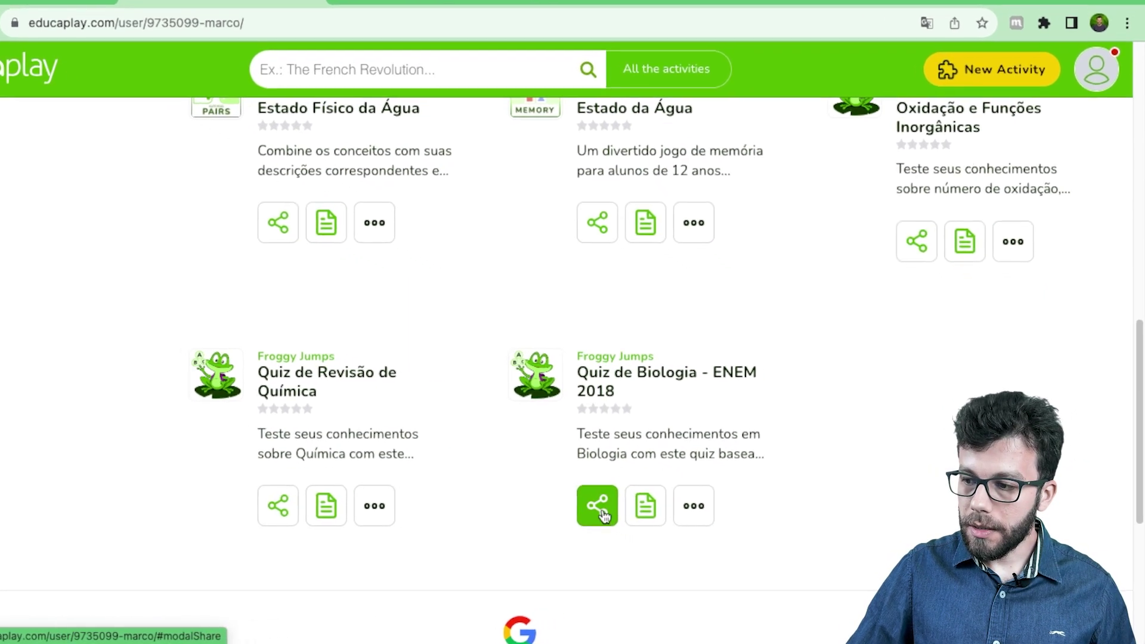
Step: Copy the quiz's share link and open a new blank browser tab
click(563, 499)
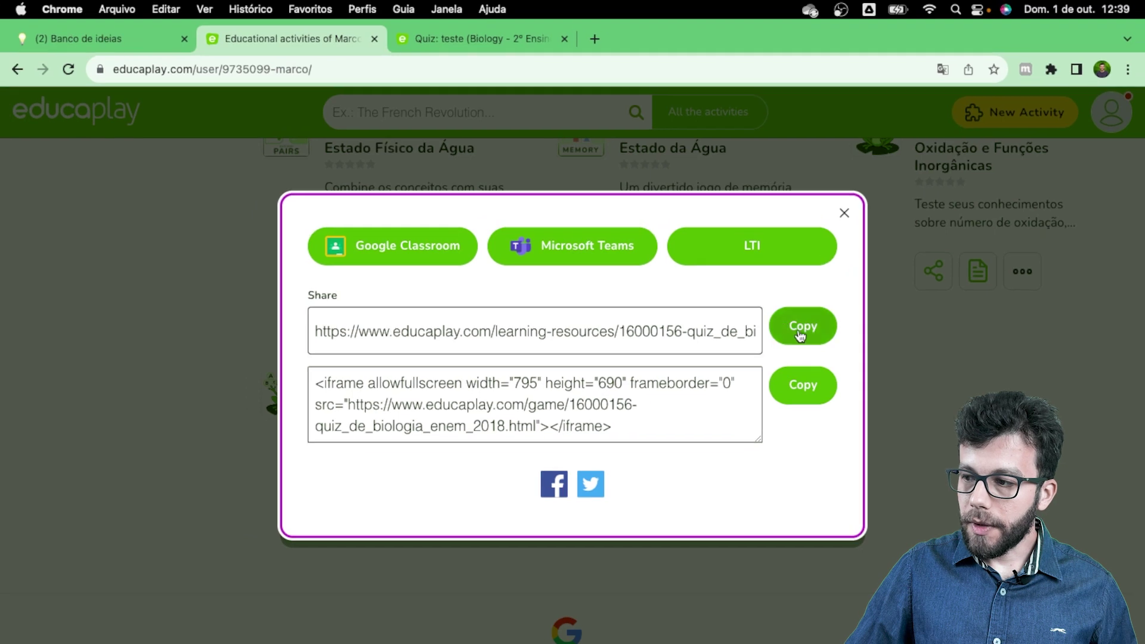
click(801, 336)
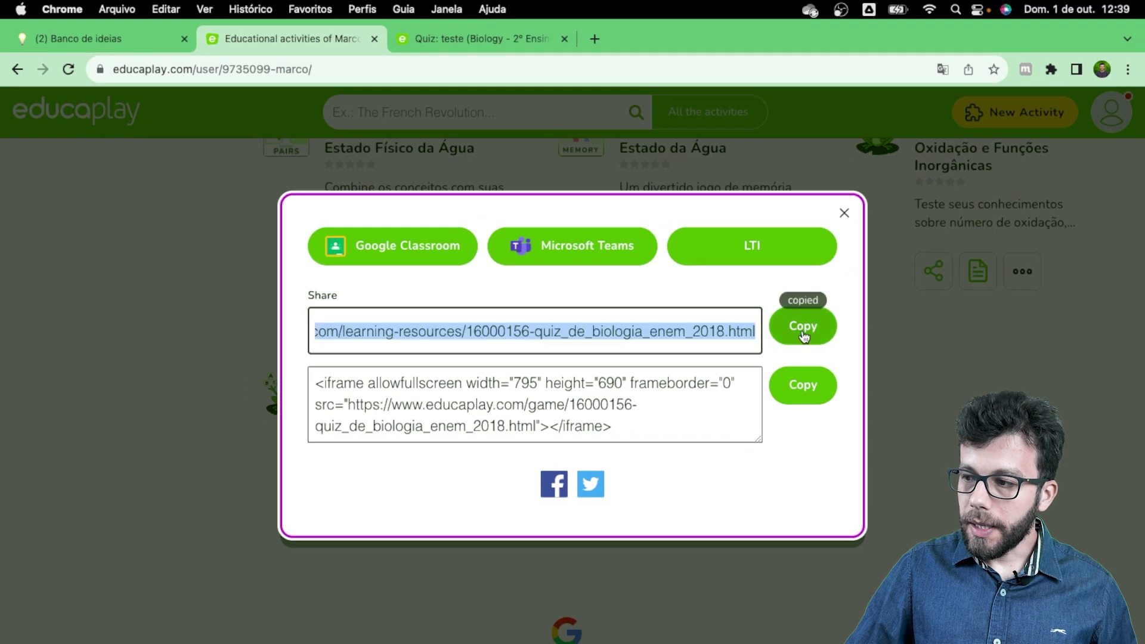
click(595, 39)
click(596, 64)
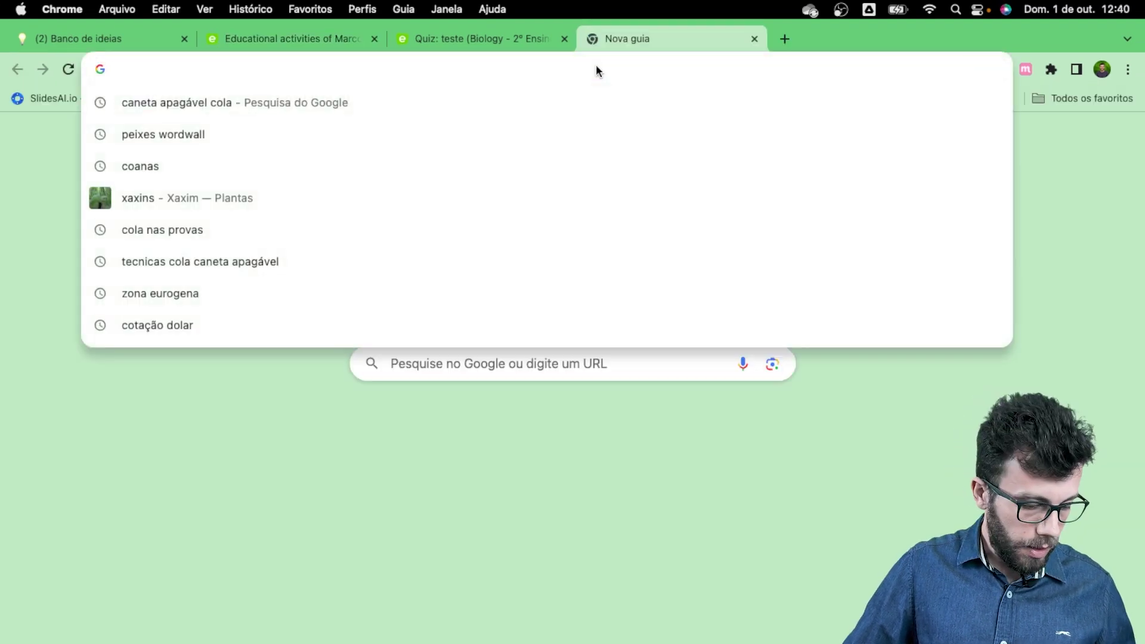
Step: Load the pasted quiz link, start the game, and answer B on the mitosis question
key(super+v)
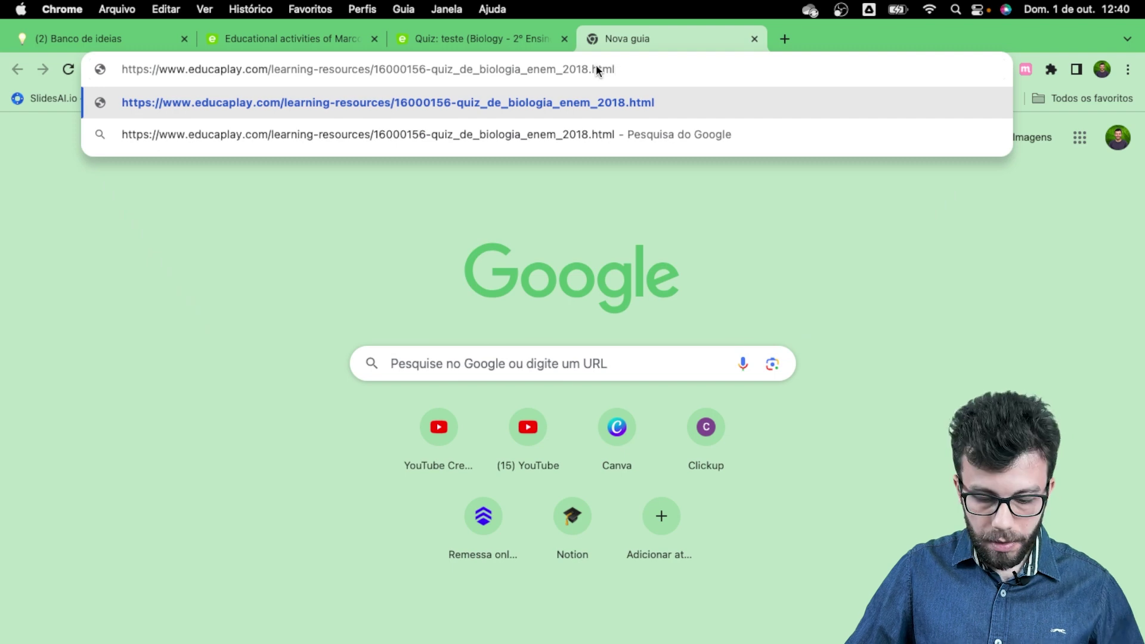
key(Return)
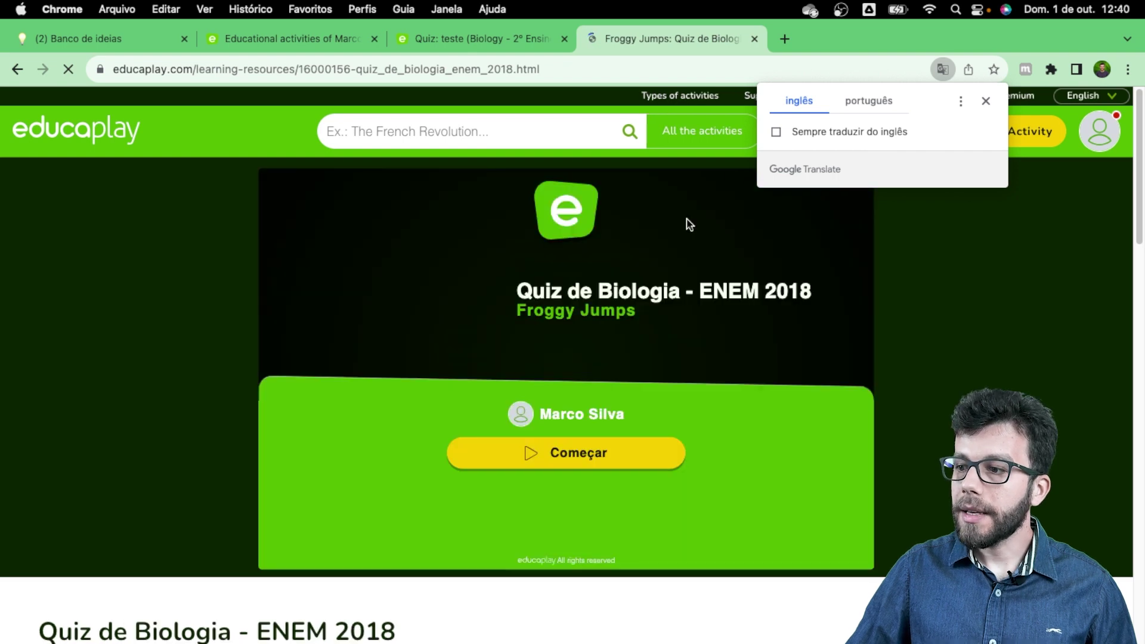
click(986, 101)
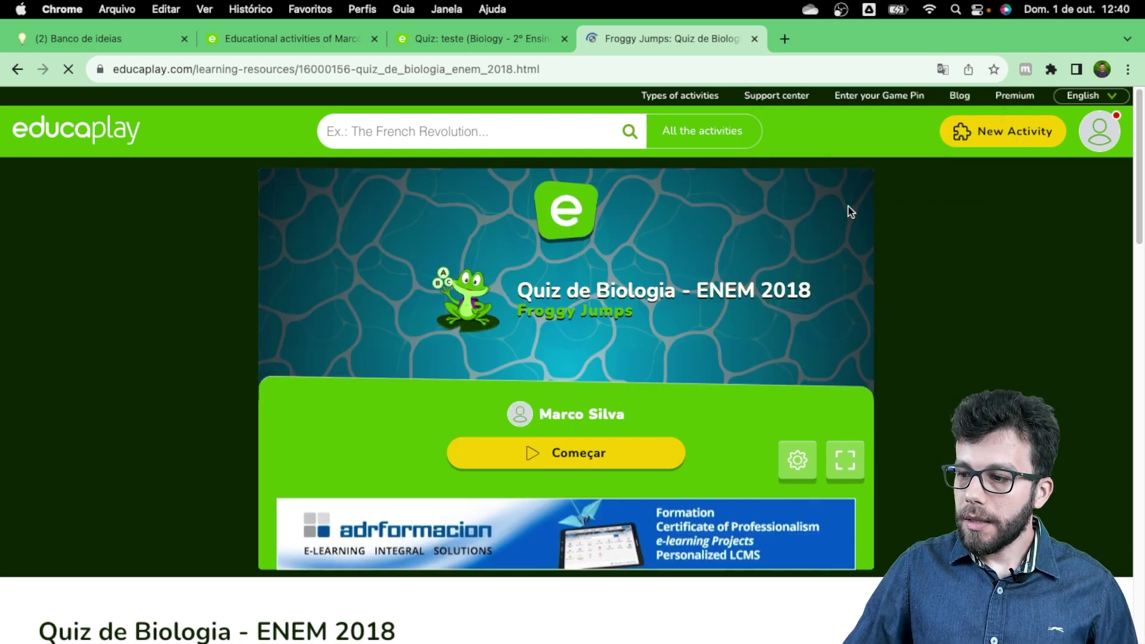
click(556, 452)
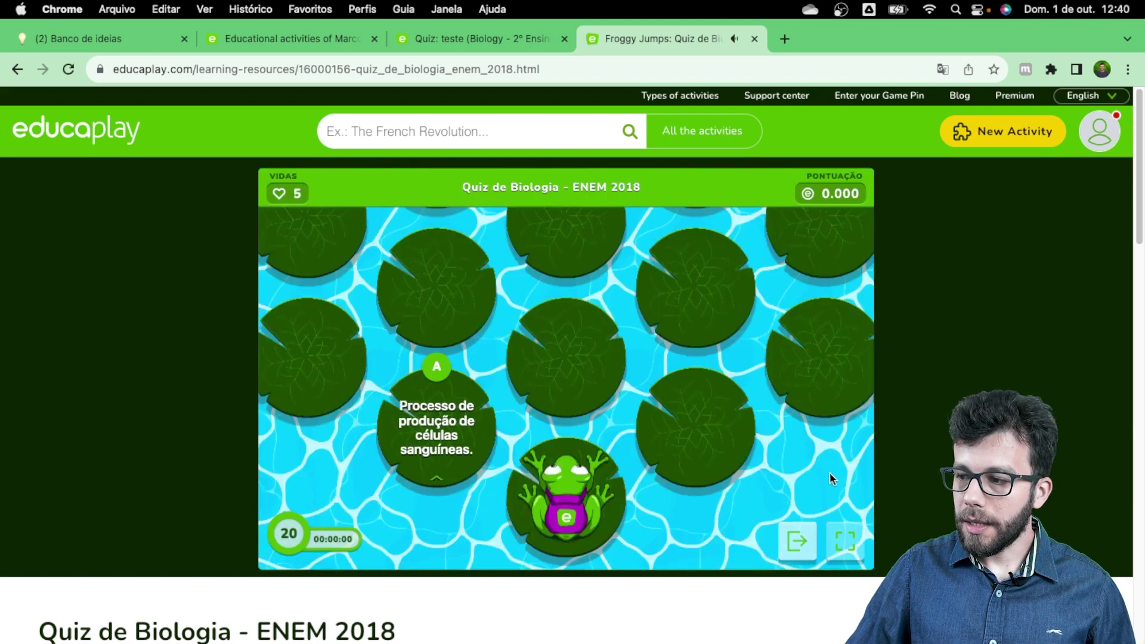
click(846, 552)
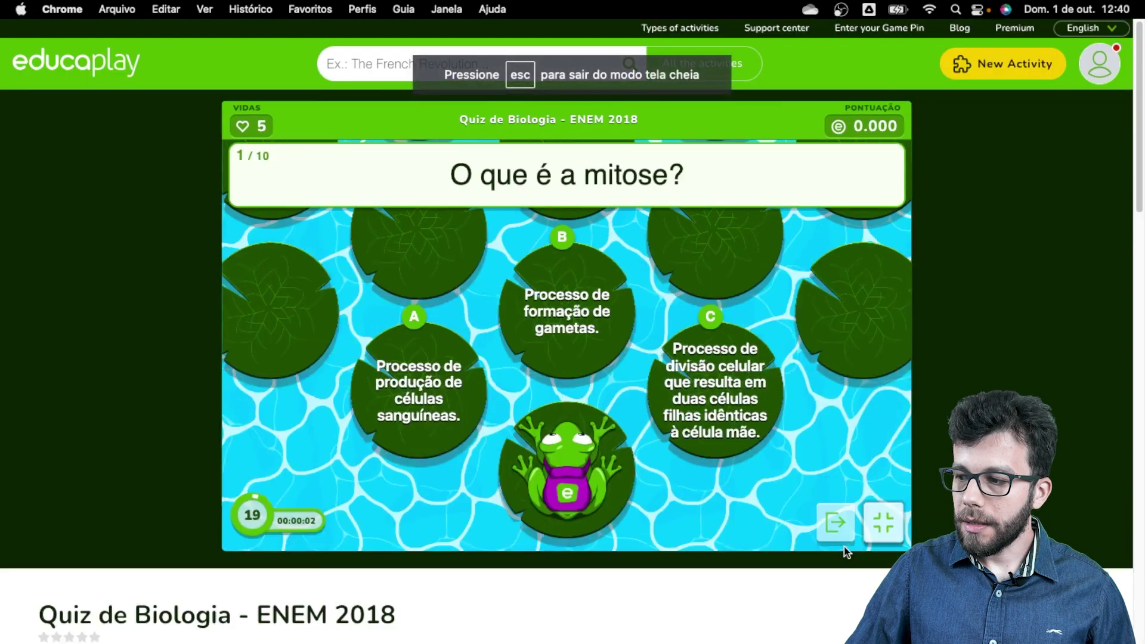
click(587, 311)
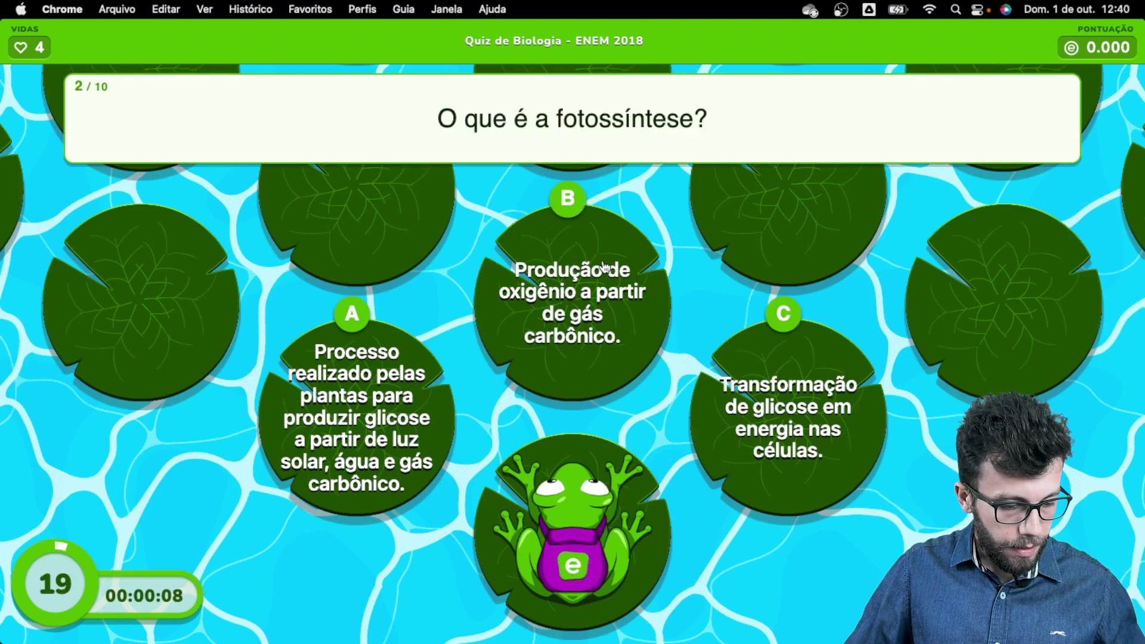
key(Escape)
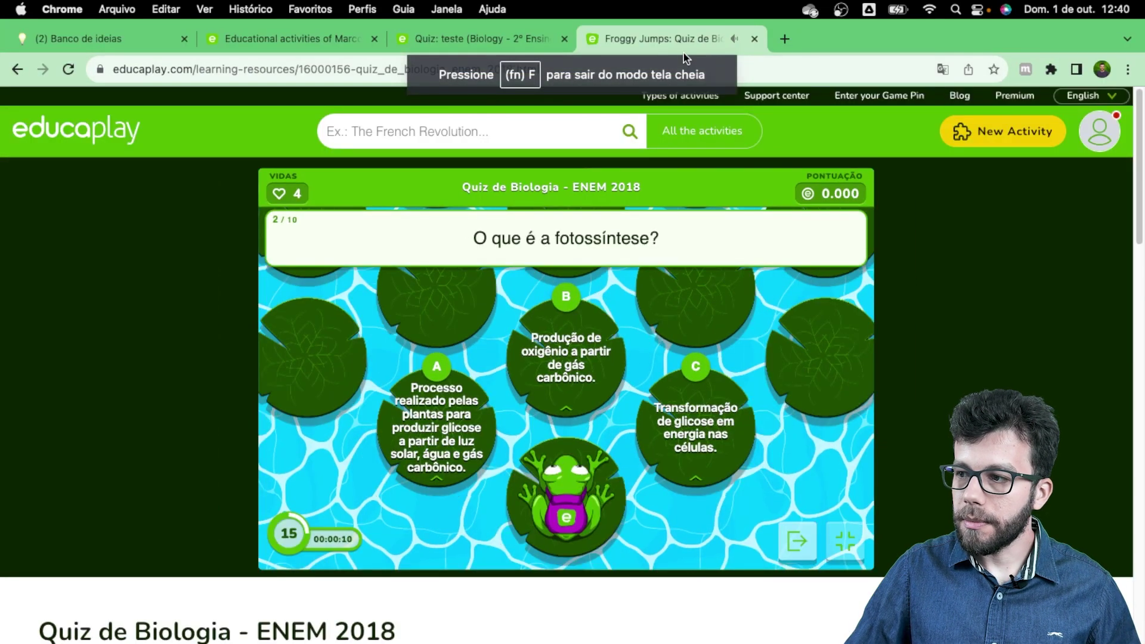
Step: Close the quiz tab and share dialog, then open Quiz de Biologia - ENEM 2018's Options menu
click(754, 40)
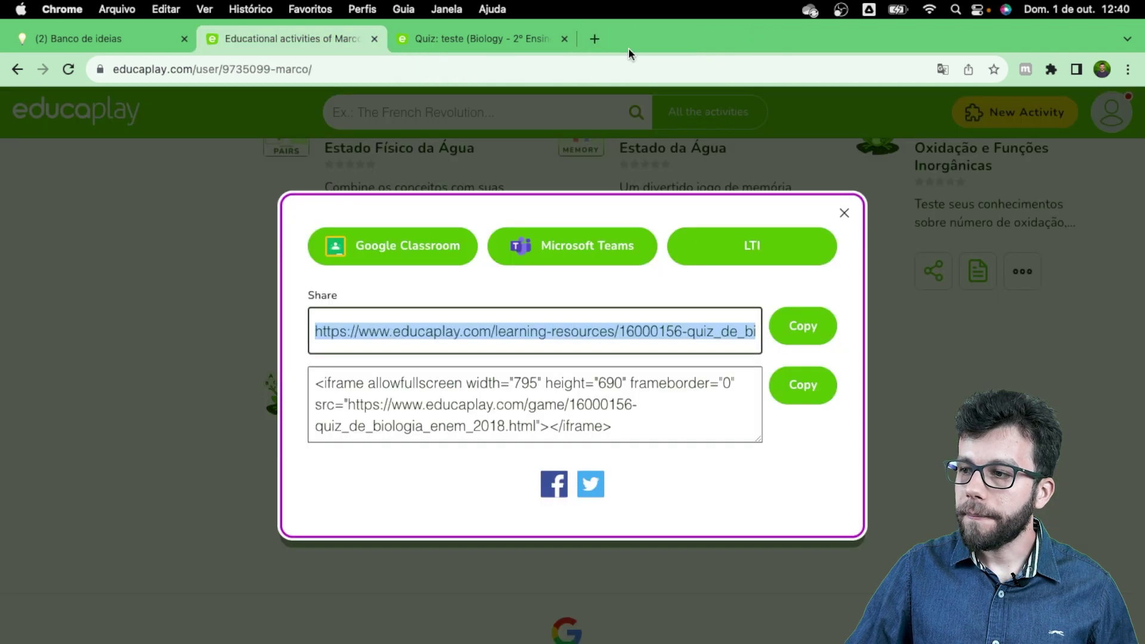
click(844, 214)
scroll(739, 368, up, 1)
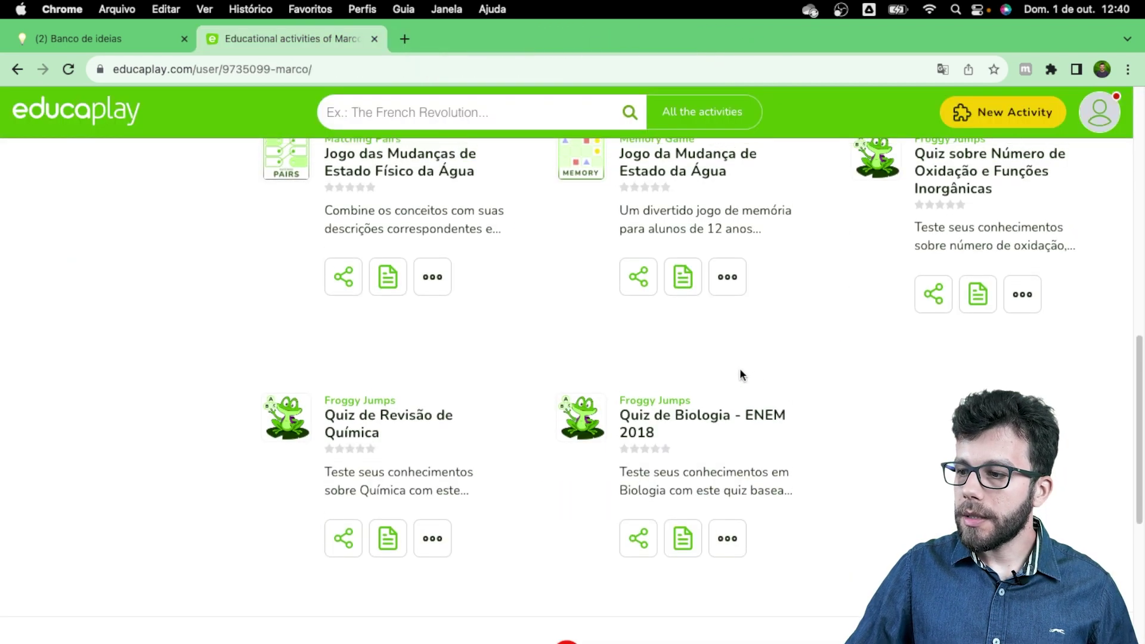
scroll(723, 377, down, 1)
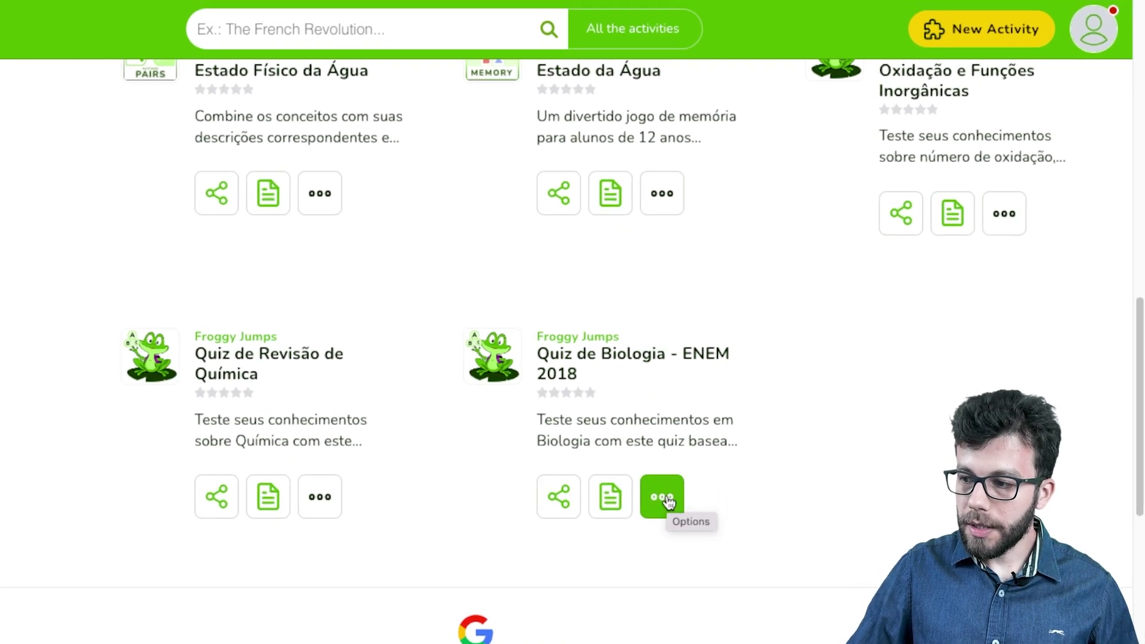
click(666, 500)
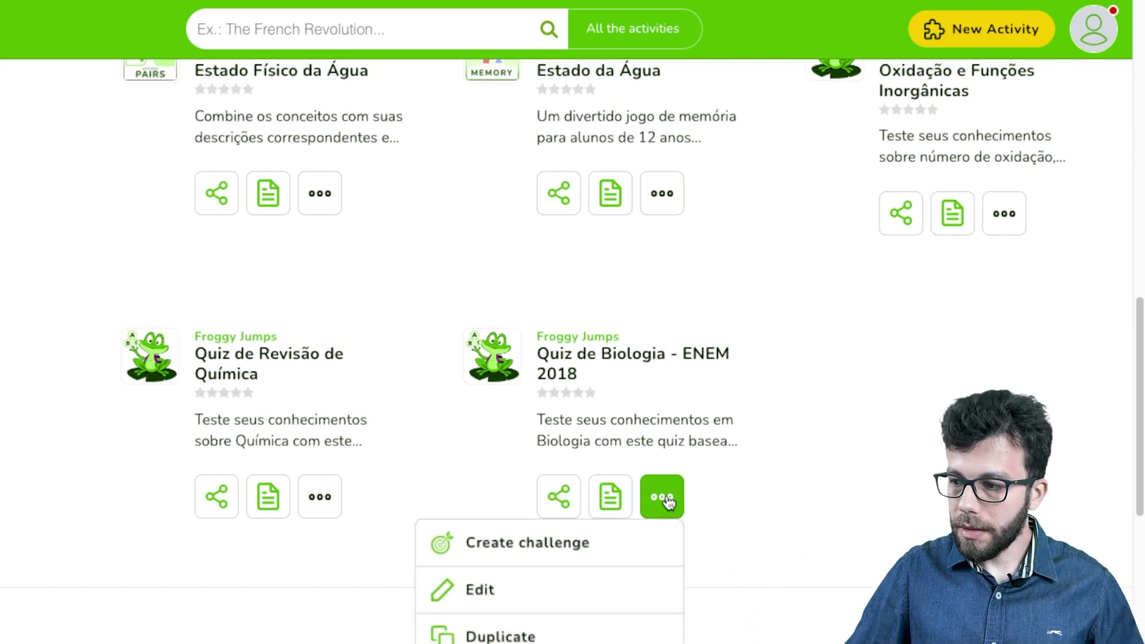
scroll(661, 504, down, 1)
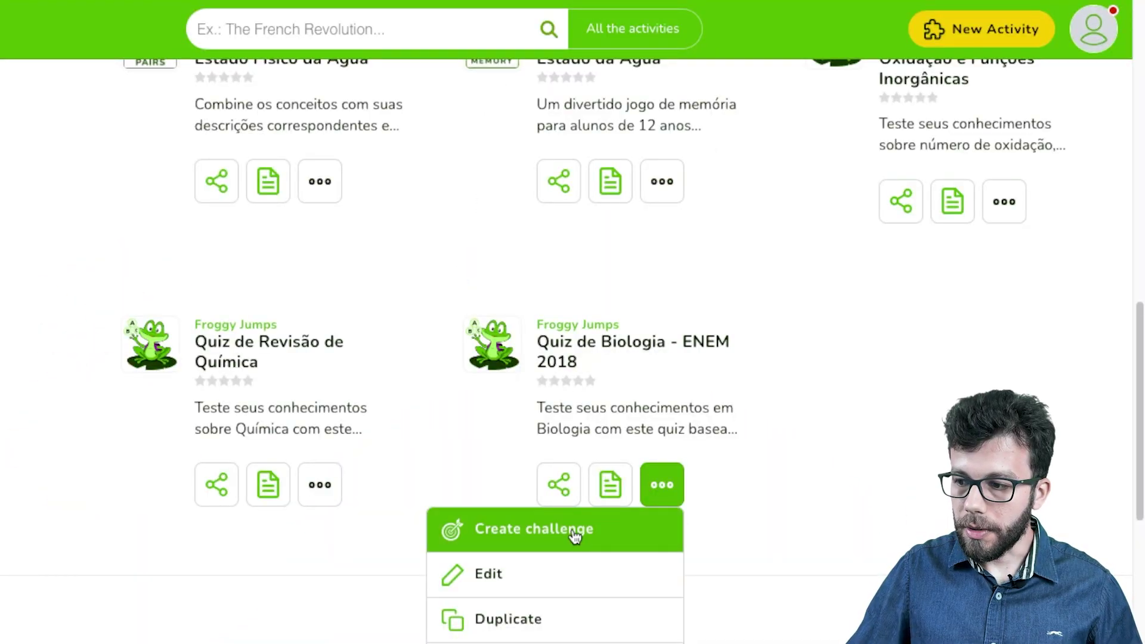
click(763, 481)
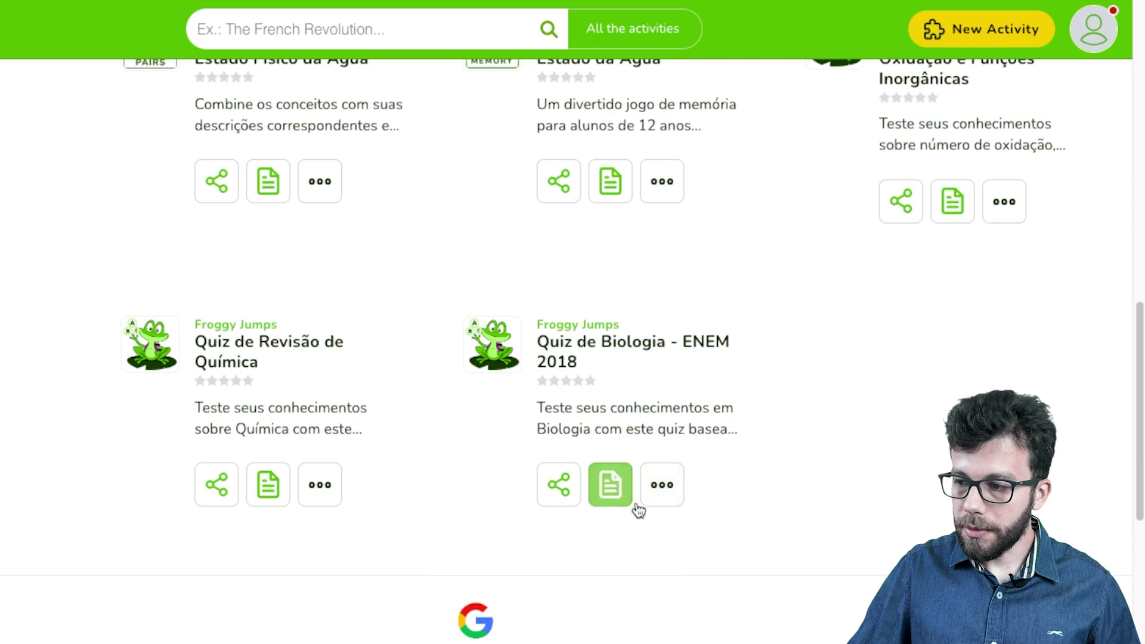
click(680, 493)
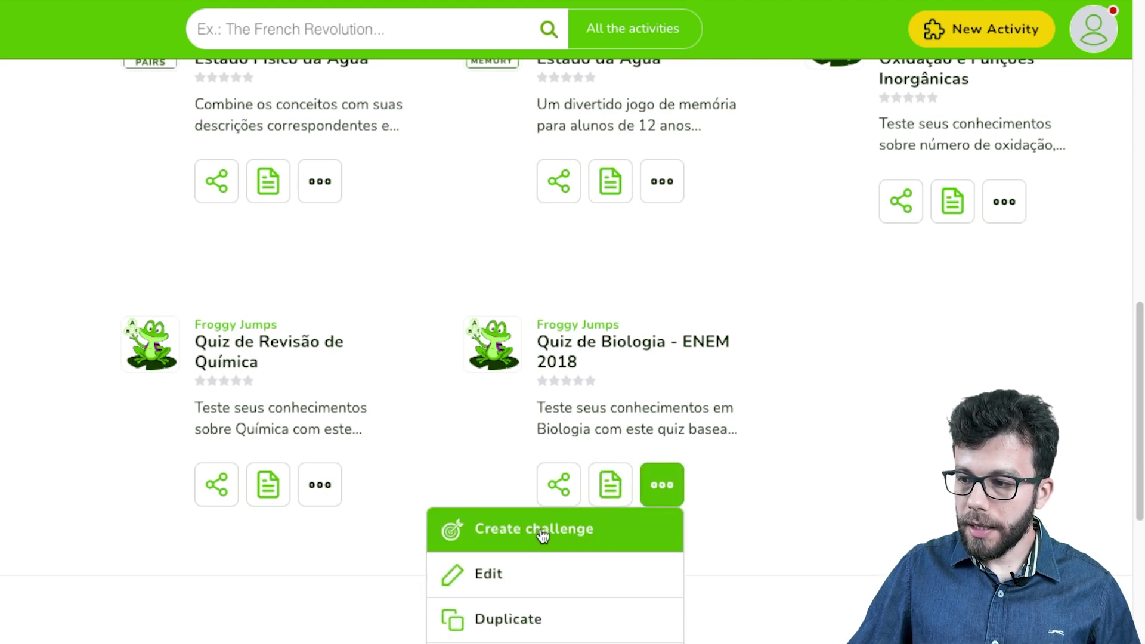
Step: Create a challenge with a Game Pin for Quiz de Biologia - ENEM 2018, then open a new tab
click(542, 534)
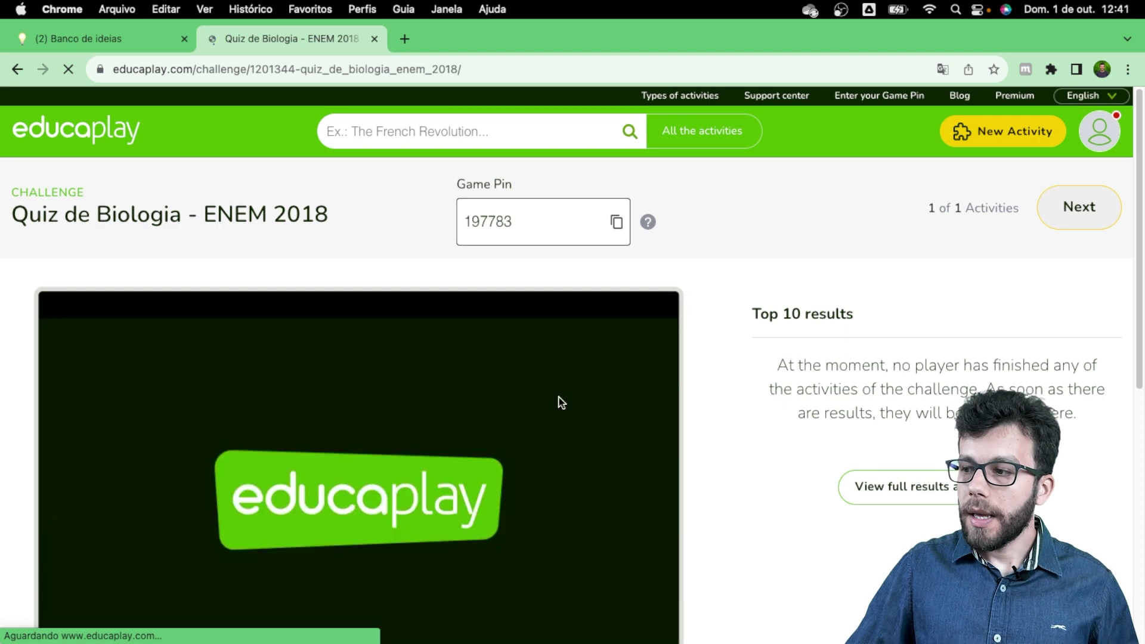
scroll(360, 392, down, 3)
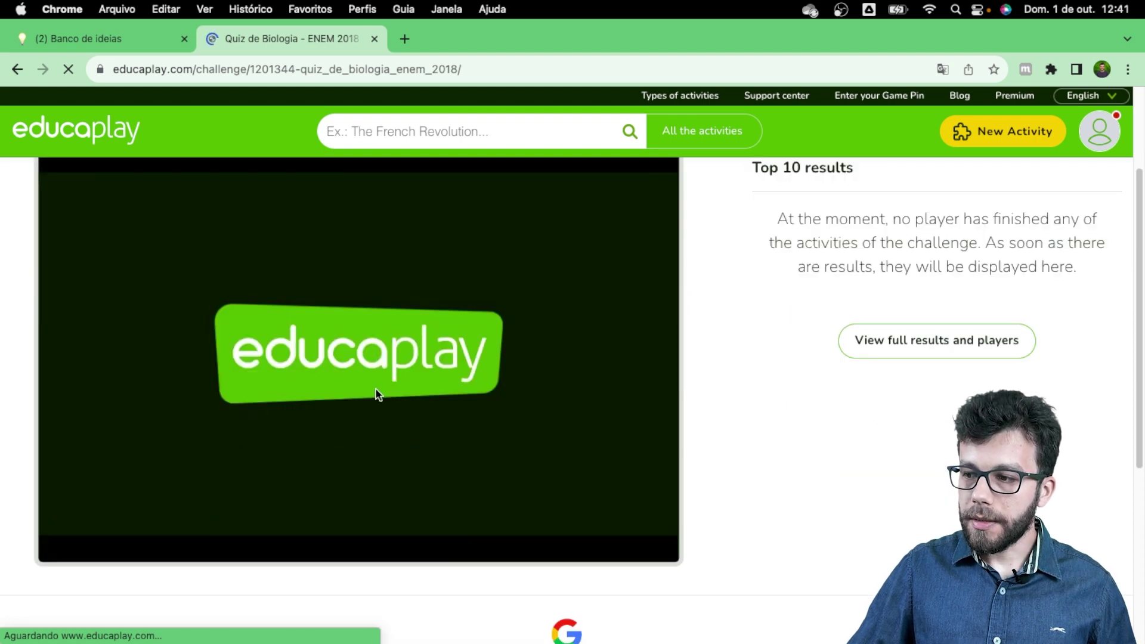
scroll(377, 394, up, 3)
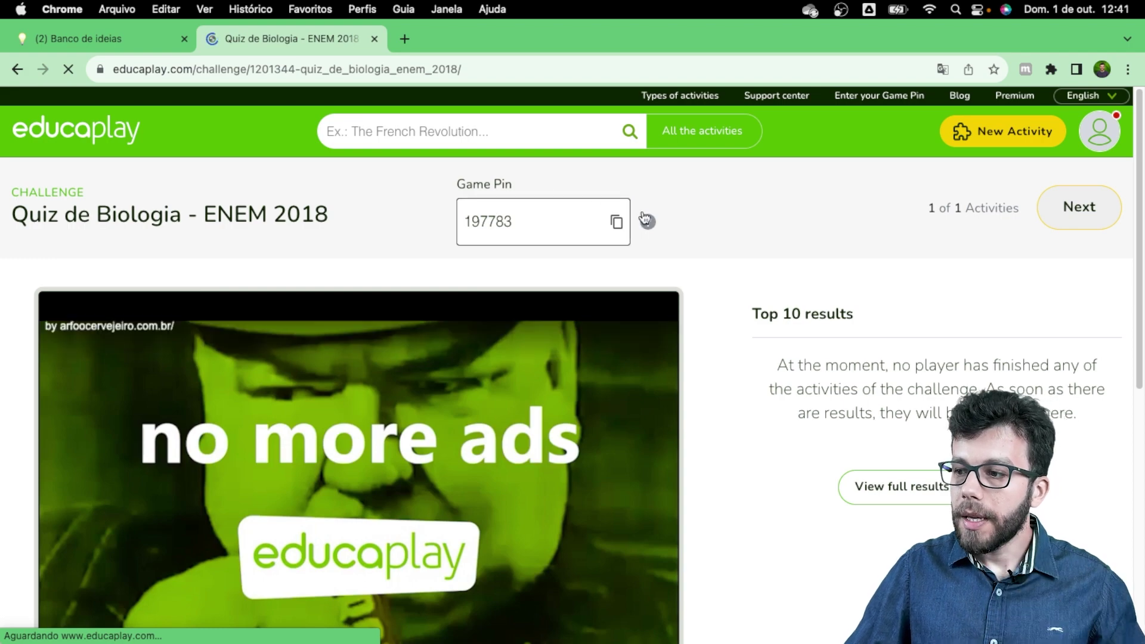
mouse_move(650, 225)
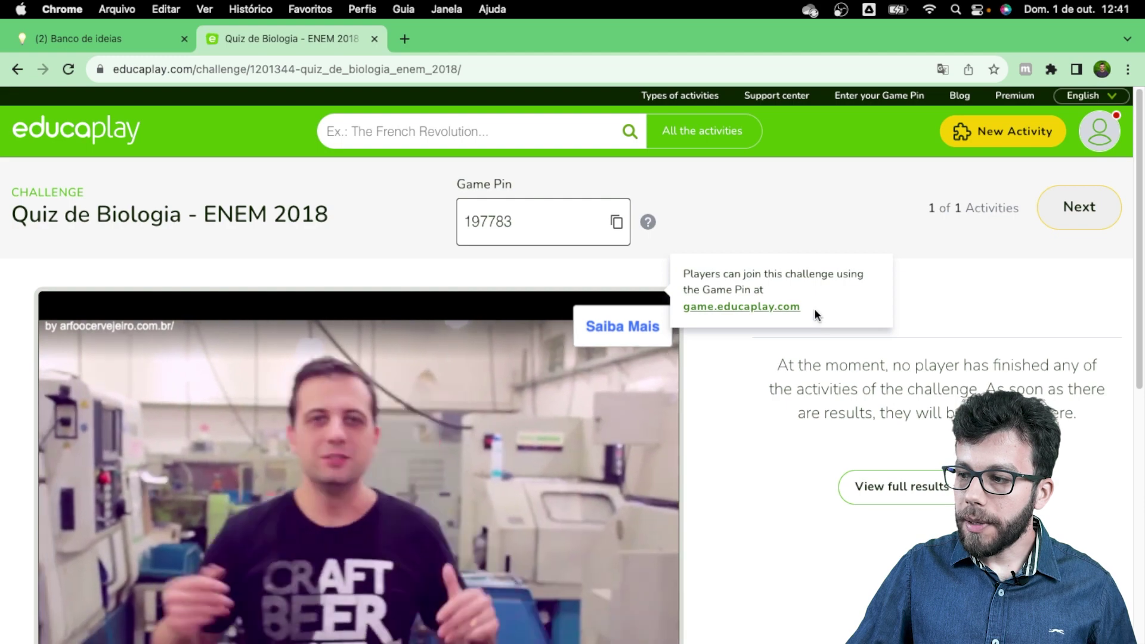
drag(814, 312, 681, 312)
key(super+c)
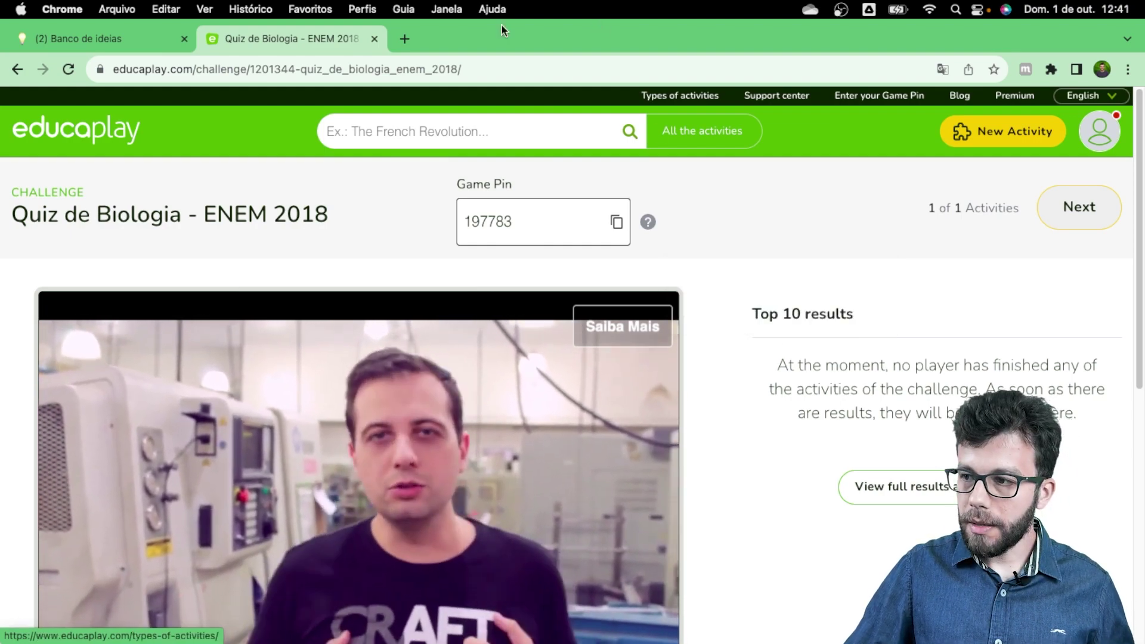
click(404, 38)
click(407, 60)
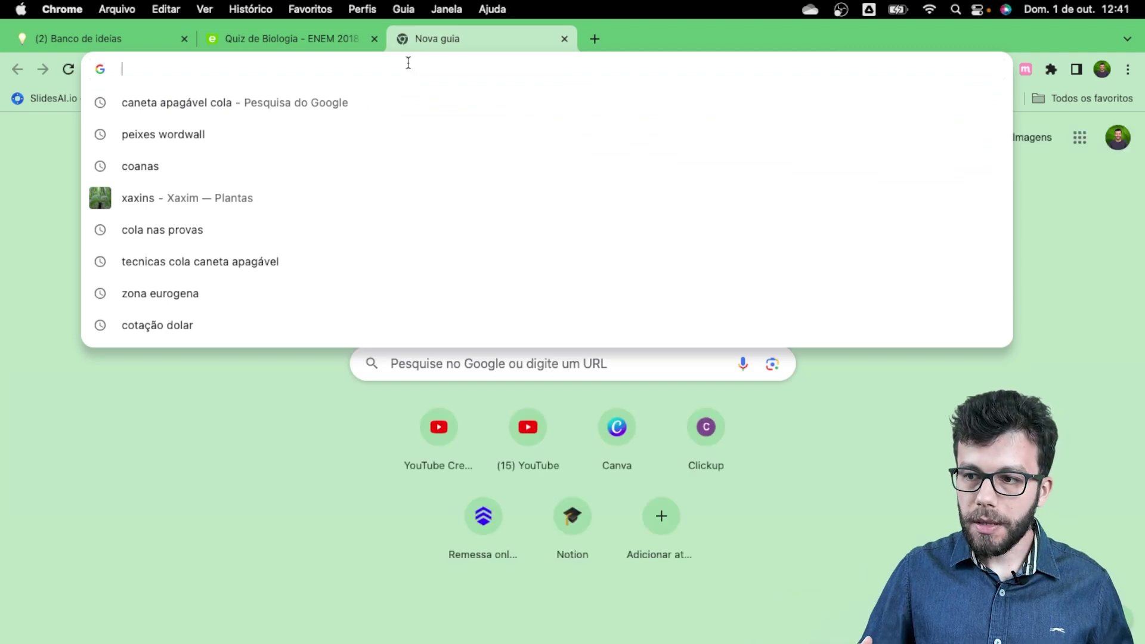
Step: Join the challenge at game.educaplay.com with Game Pin 197783
key(super+v)
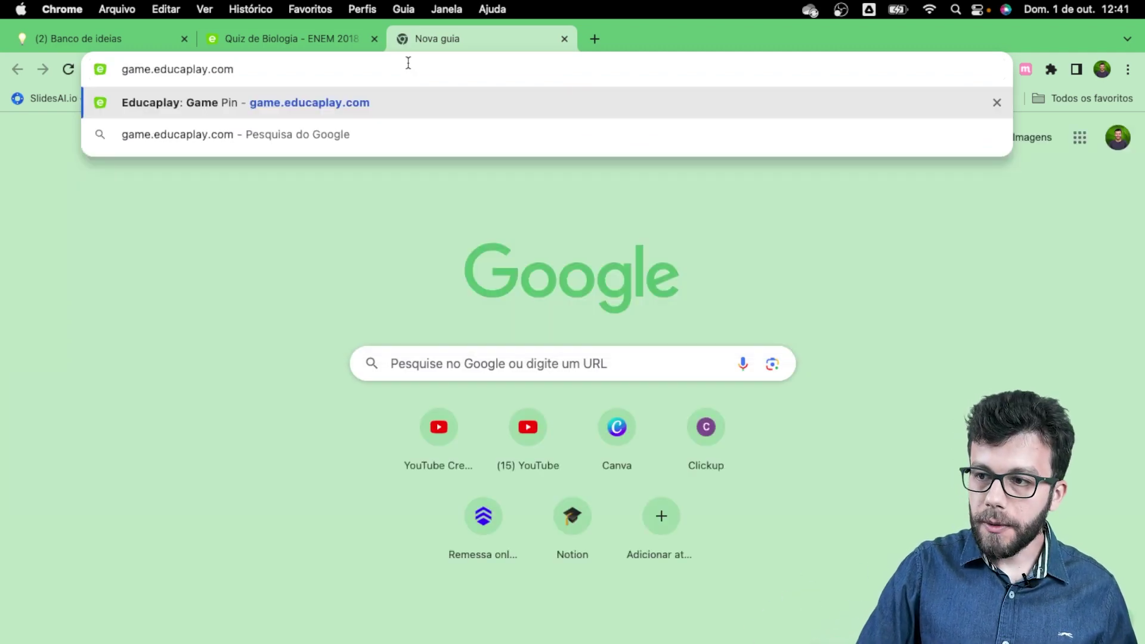
key(Return)
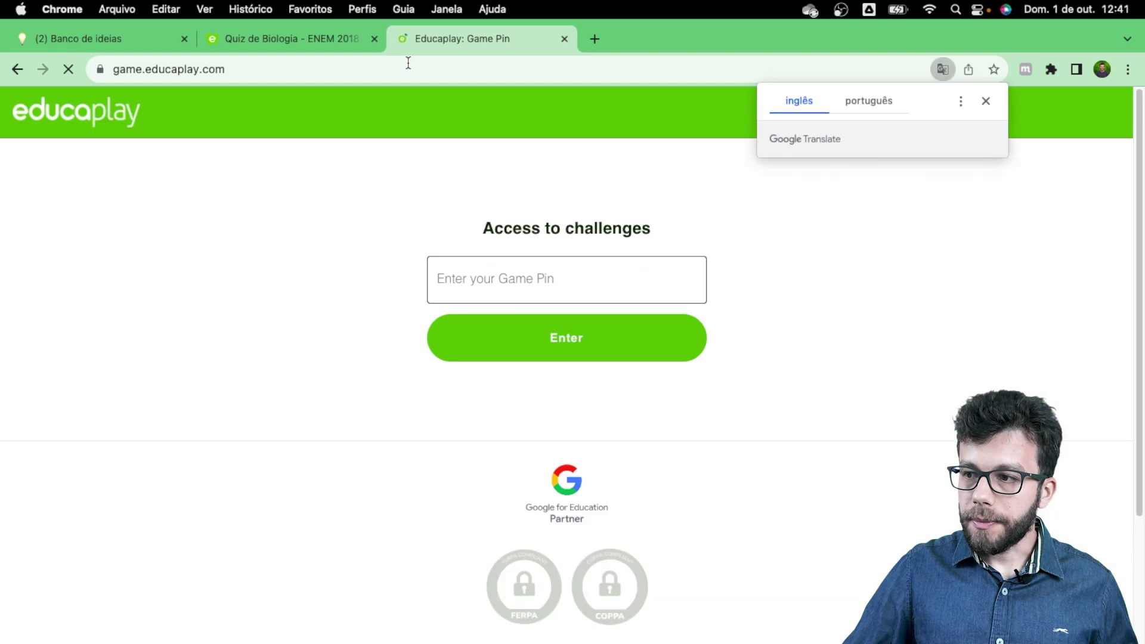
click(537, 279)
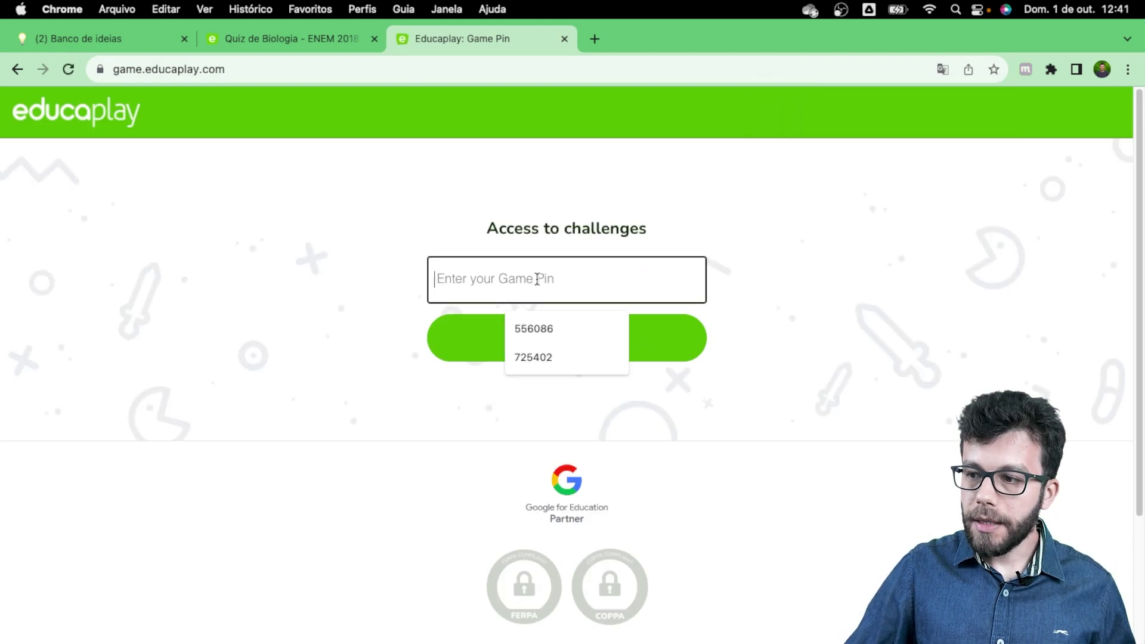
click(243, 37)
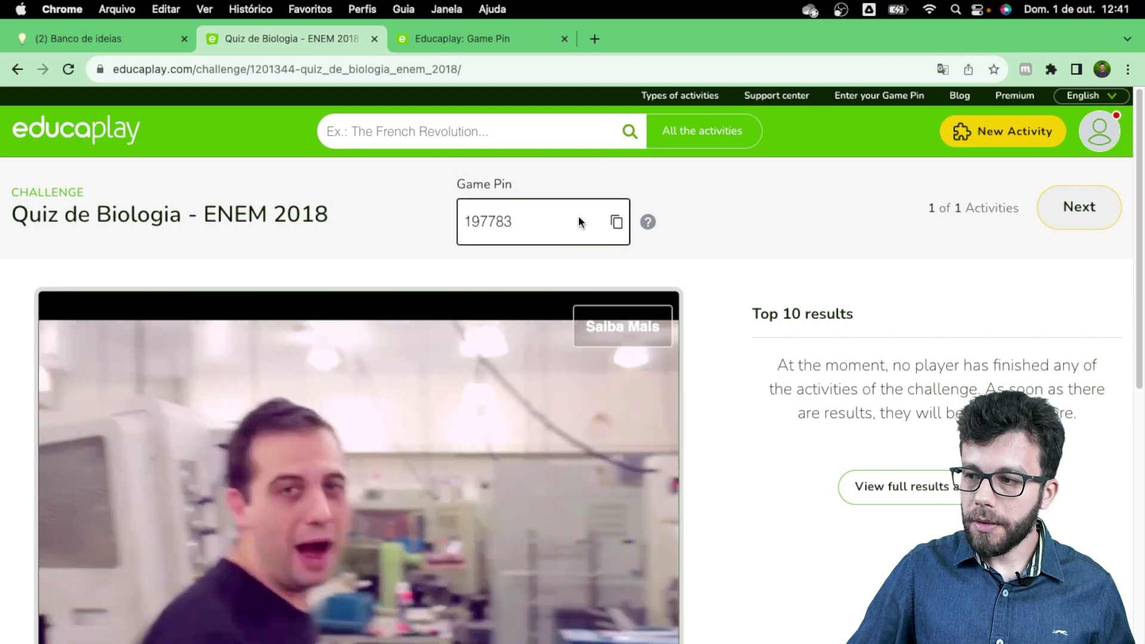
click(616, 221)
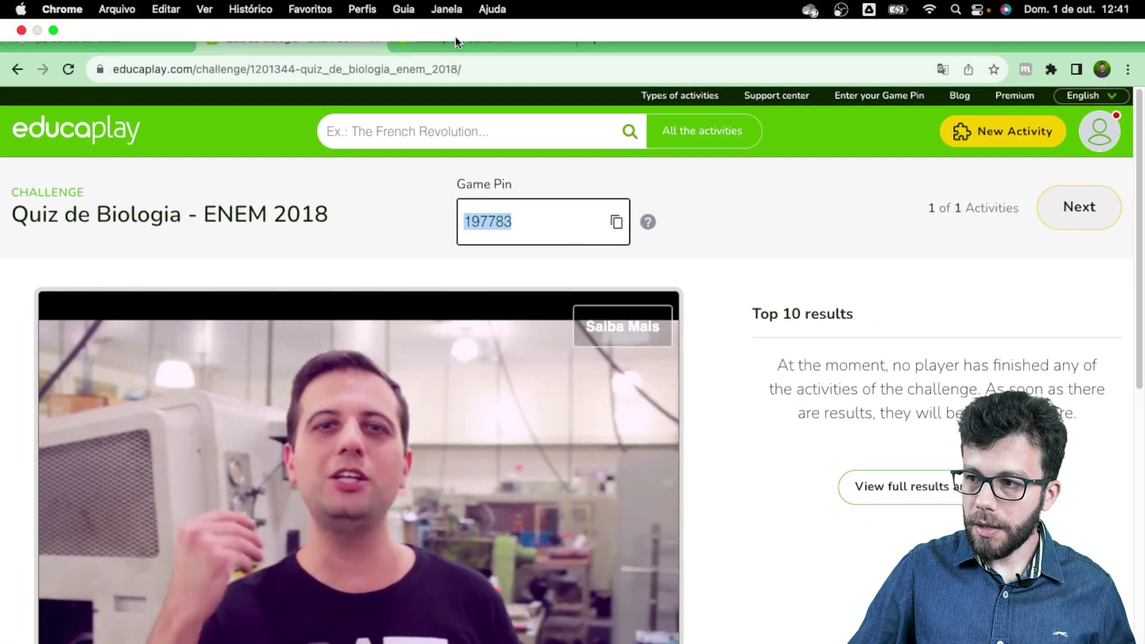
click(435, 31)
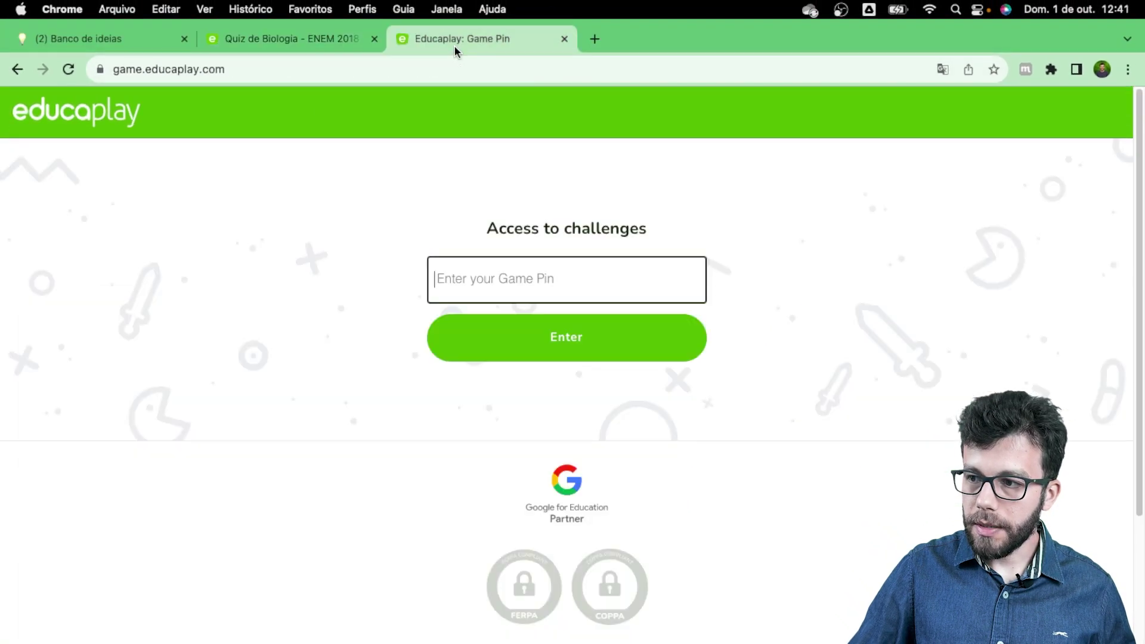
click(509, 286)
text(197783)
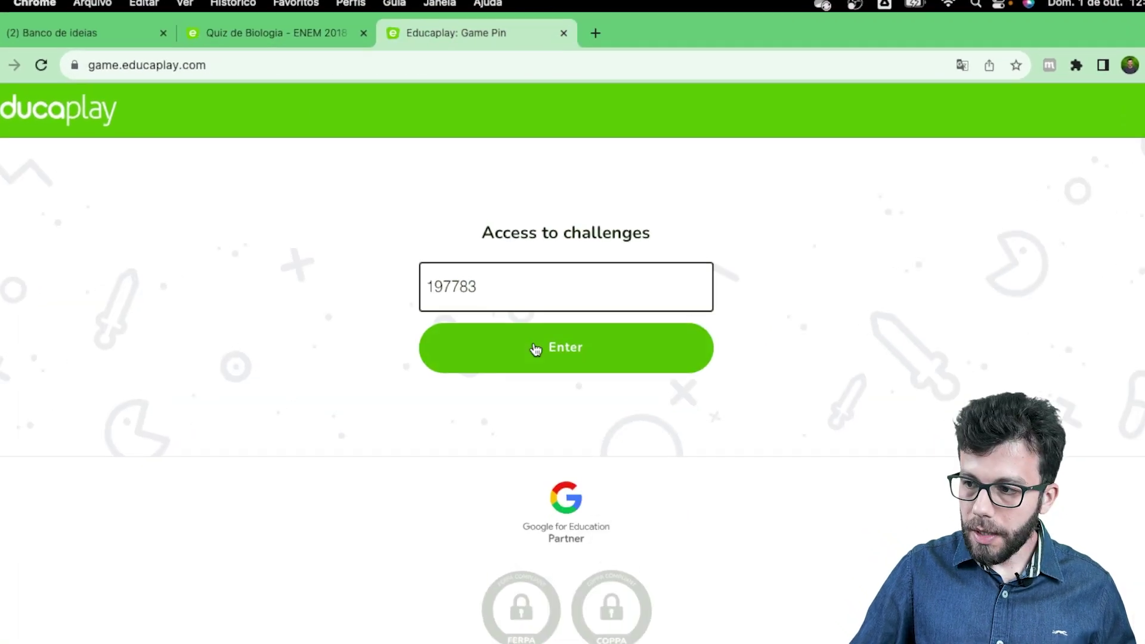
click(539, 340)
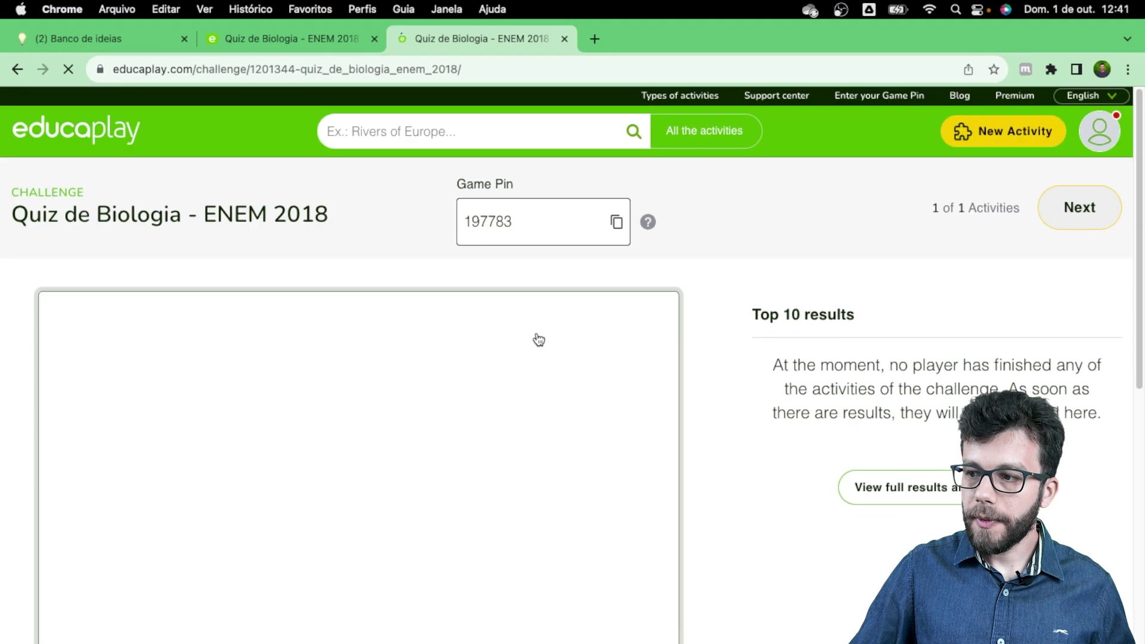
Step: Start the Froggy Jumps quiz, then return to the challenge page
scroll(516, 392, down, 3)
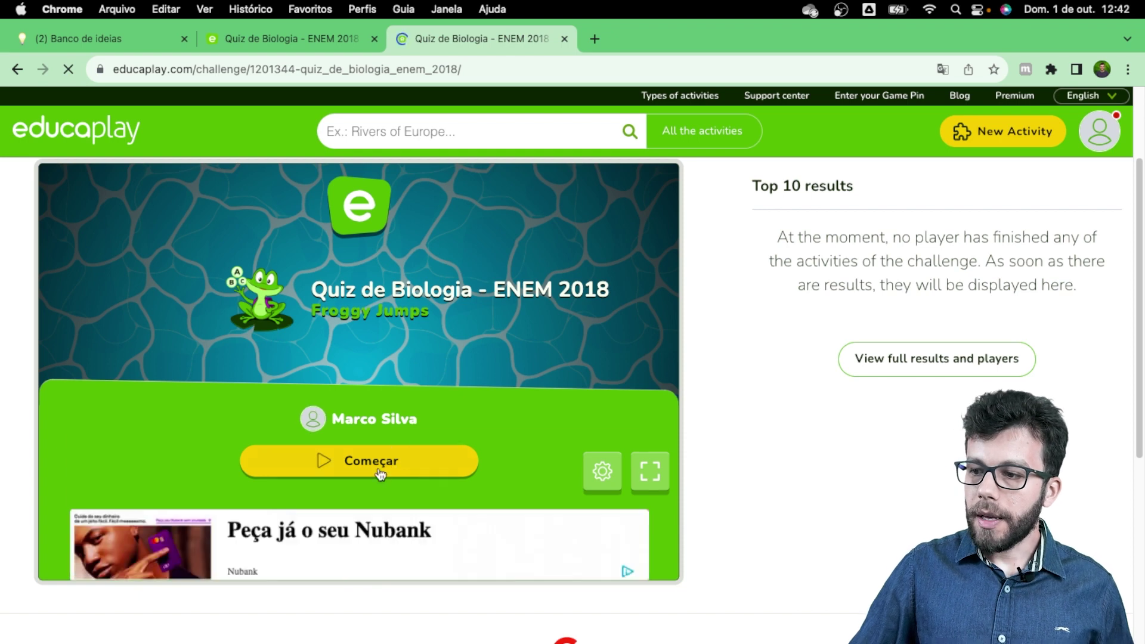
click(400, 432)
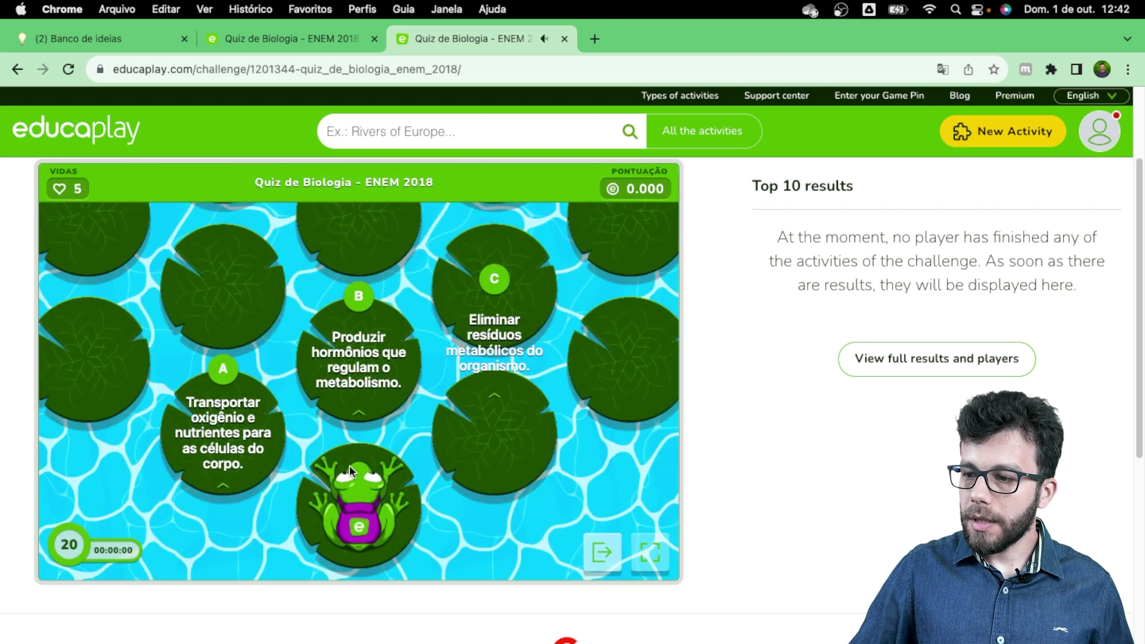
click(295, 37)
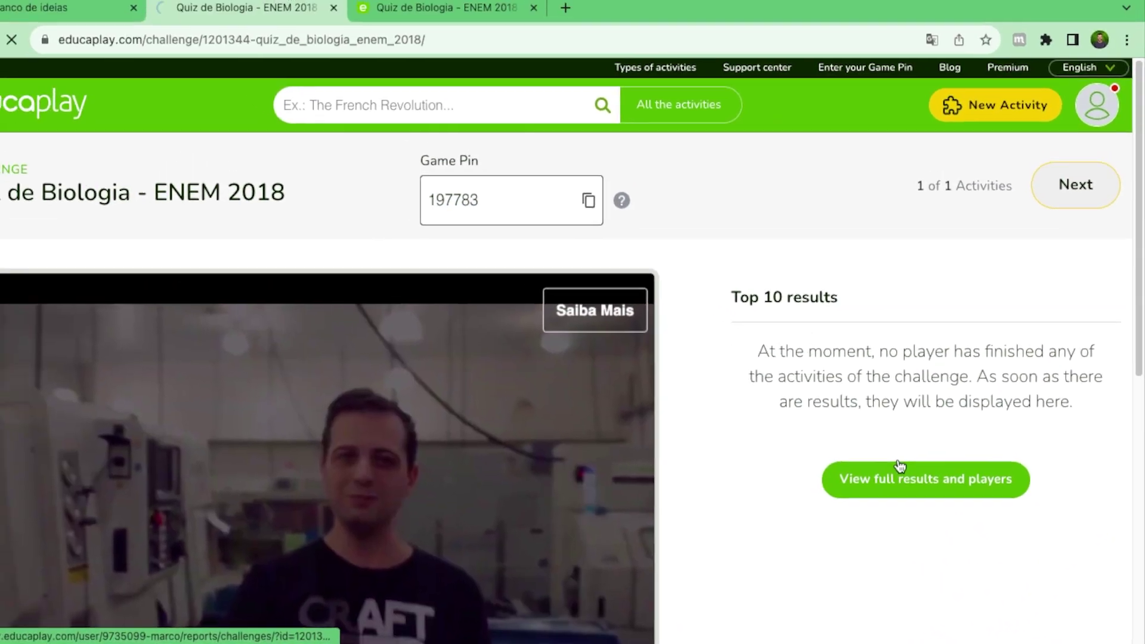
Step: Open the full results report and review its totals and users results table
click(870, 458)
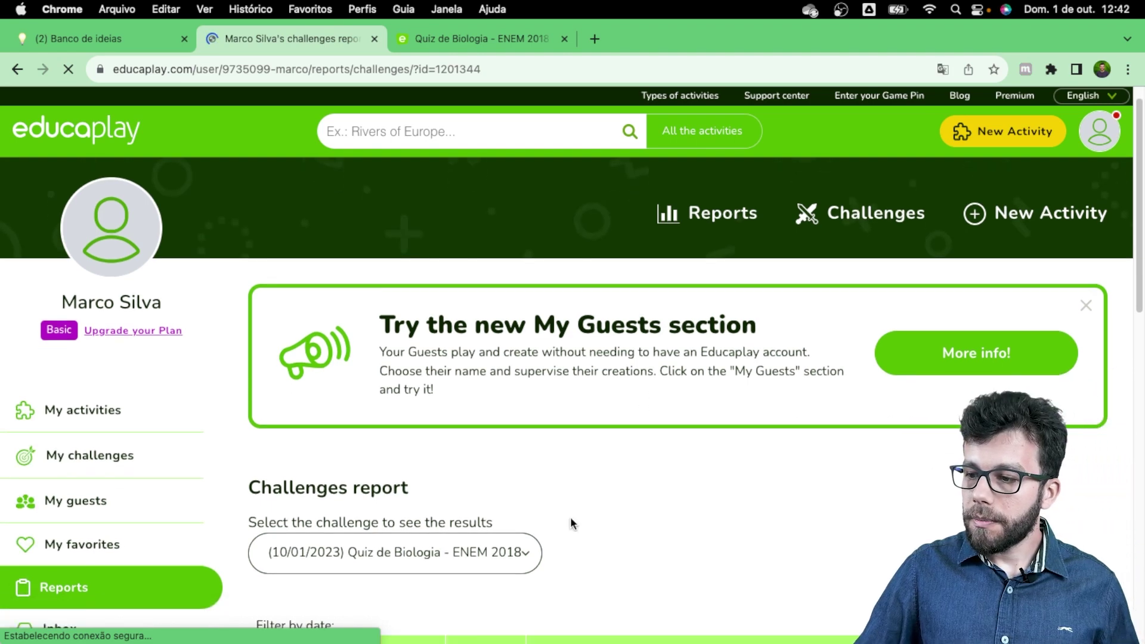
scroll(570, 517, down, 5)
scroll(446, 488, down, 1)
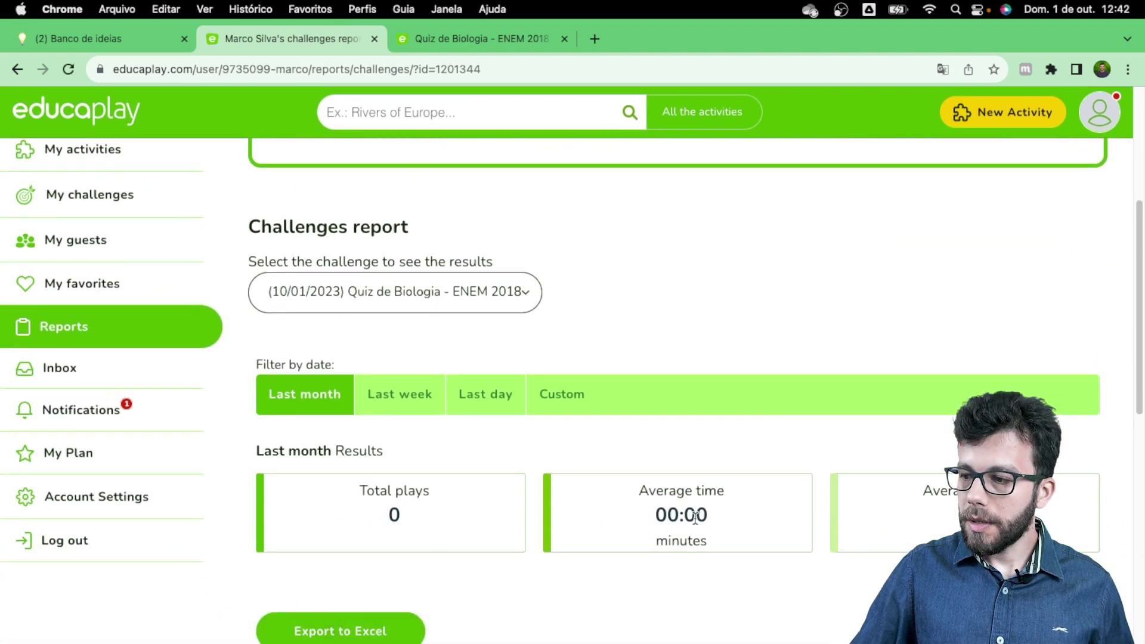
scroll(912, 513, down, 6)
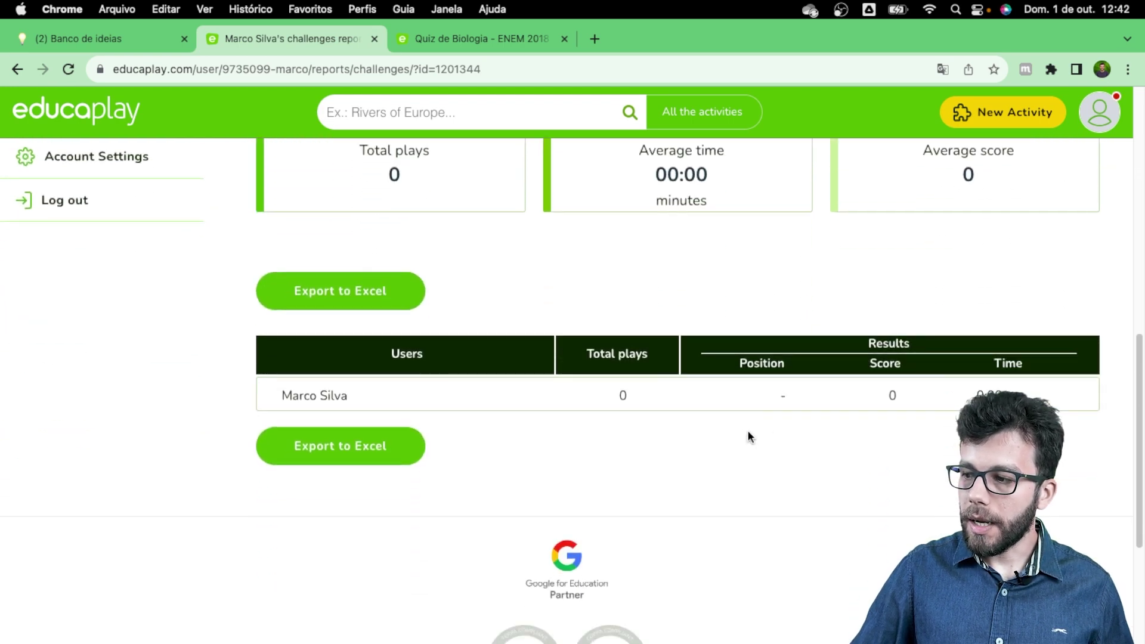
scroll(753, 478, up, 1)
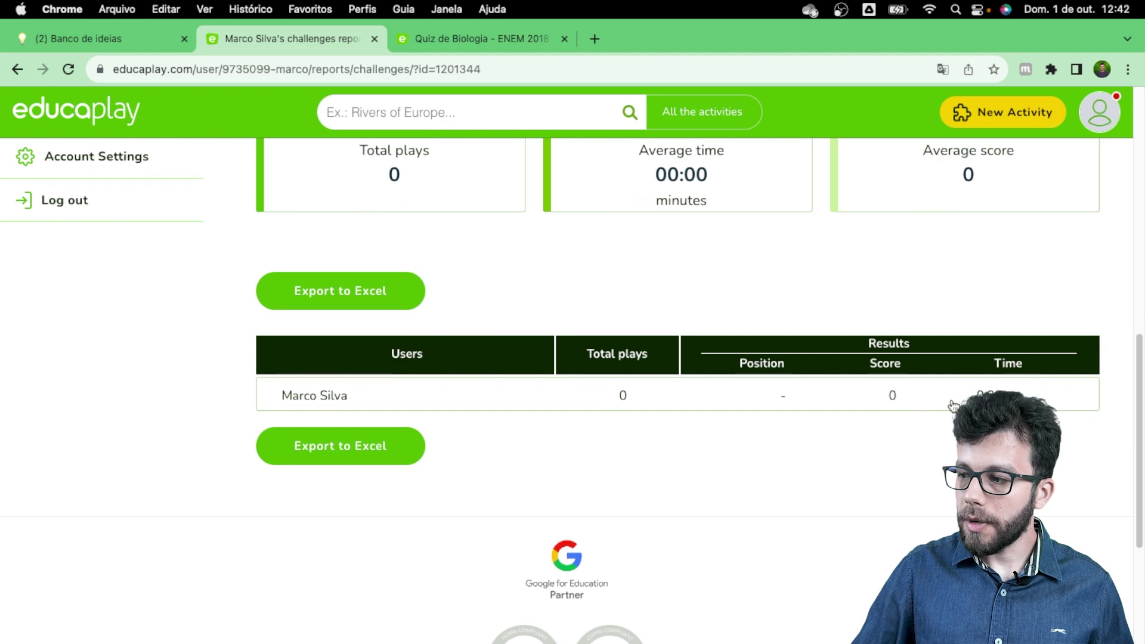
scroll(782, 481, down, 3)
scroll(773, 447, up, 3)
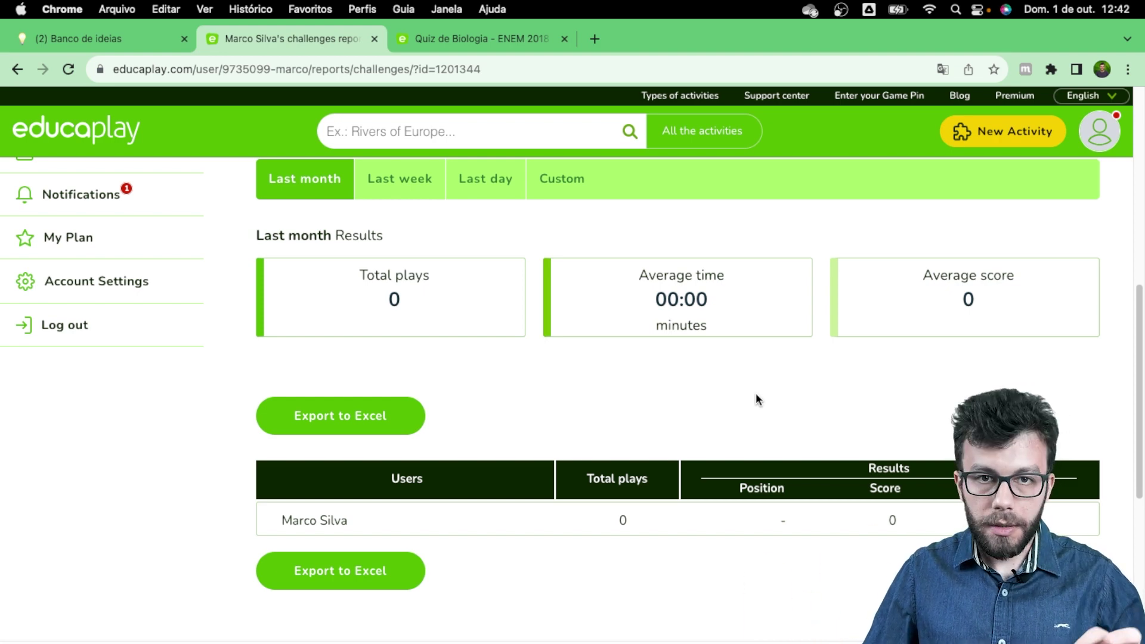
scroll(751, 403, up, 4)
scroll(794, 477, down, 5)
scroll(795, 465, up, 3)
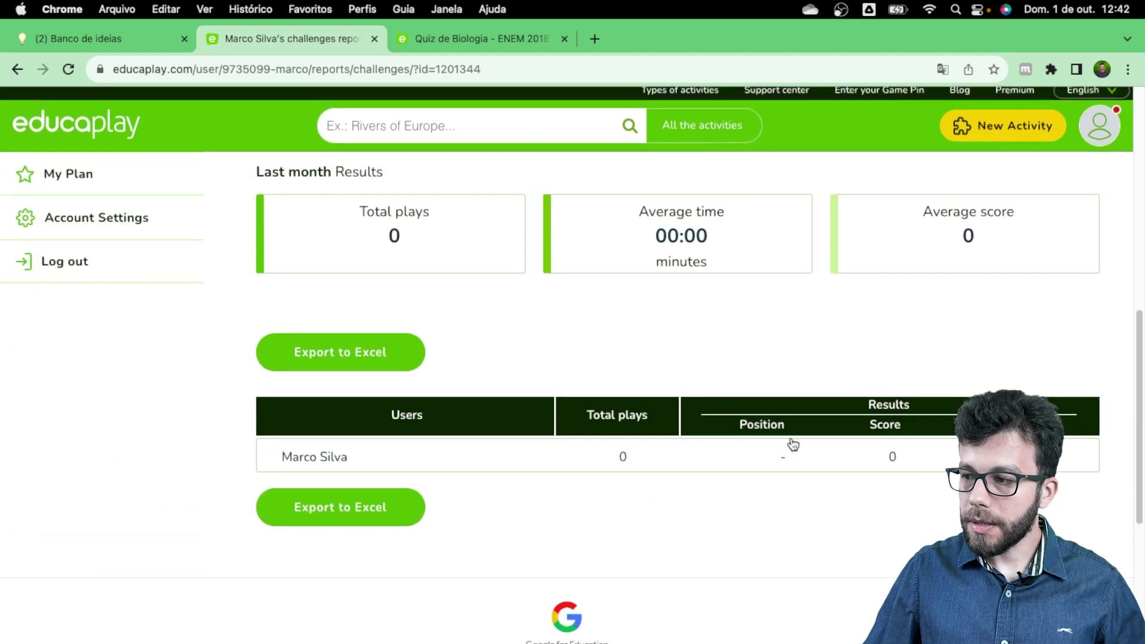
scroll(832, 457, up, 7)
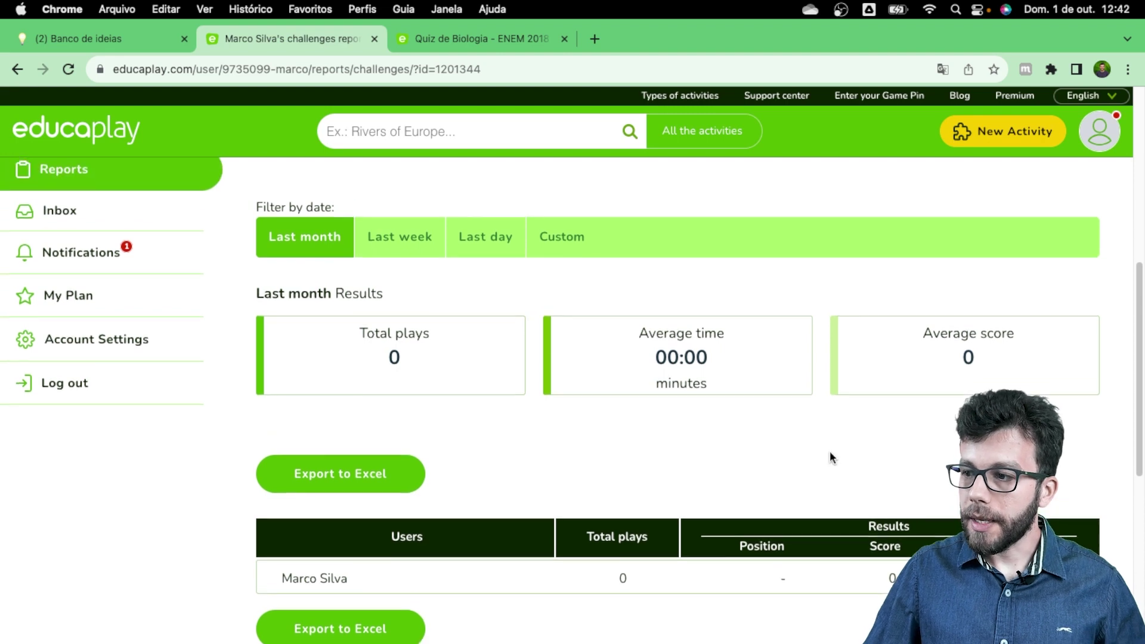
scroll(697, 259, up, 1)
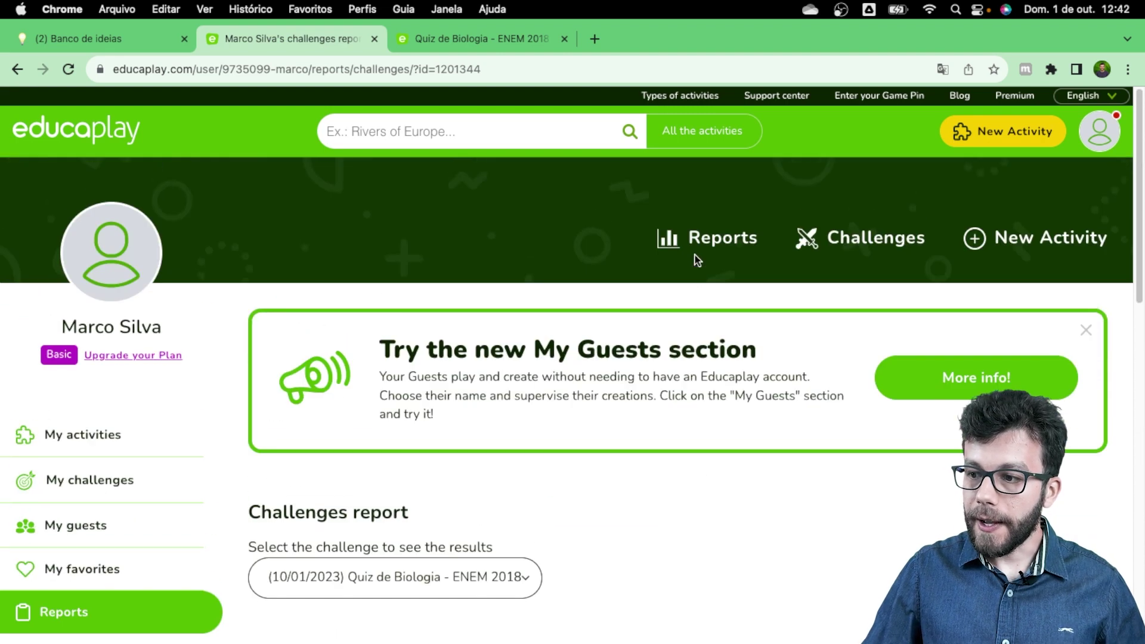